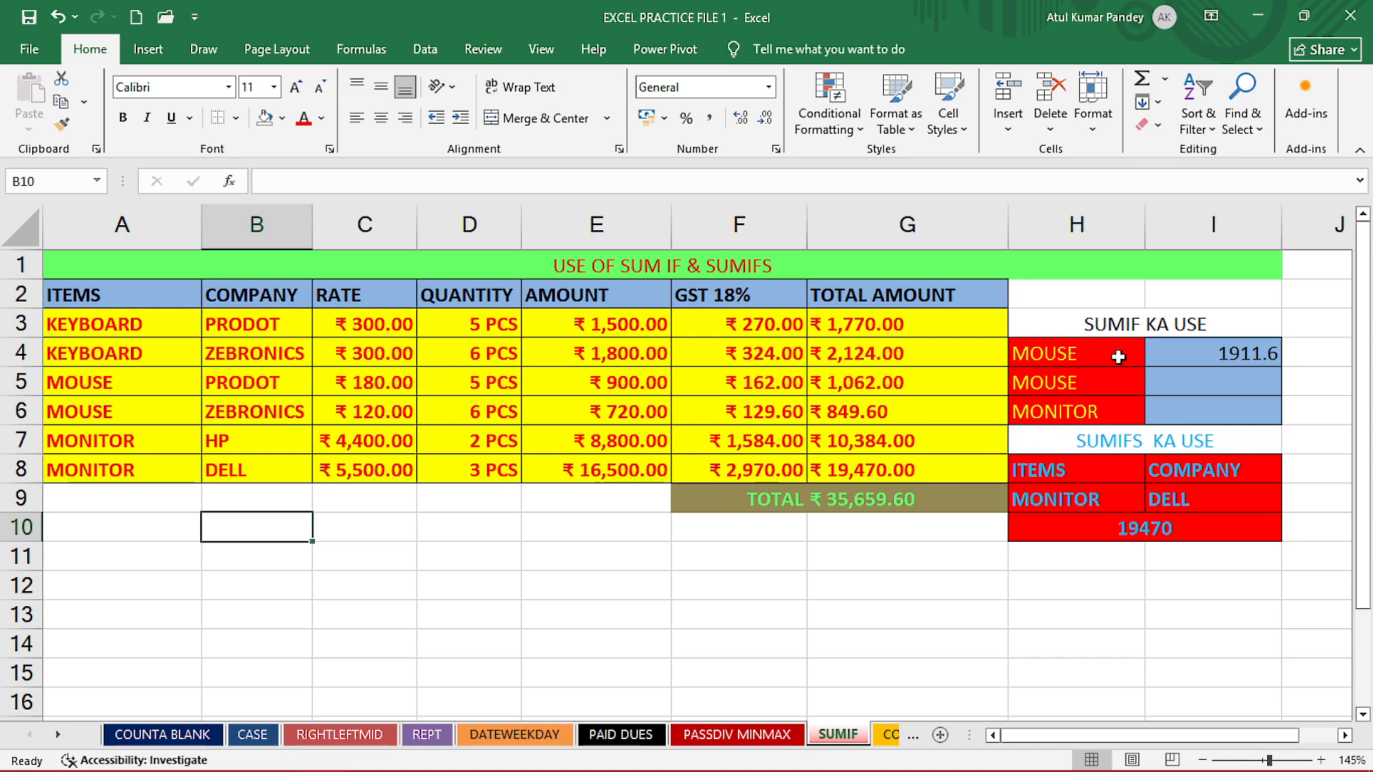
# - Review the SUMIF and SUMIFS criteria blocks and the item, company, rate and quantity entries in the first keyboard row
pyautogui.moveTo(1122, 350); pyautogui.dragTo(1122, 409)
pyautogui.moveTo(1189, 351); pyautogui.dragTo(1208, 412)
pyautogui.moveTo(1158, 469); pyautogui.dragTo(1172, 502)
pyautogui.click(1064, 583)
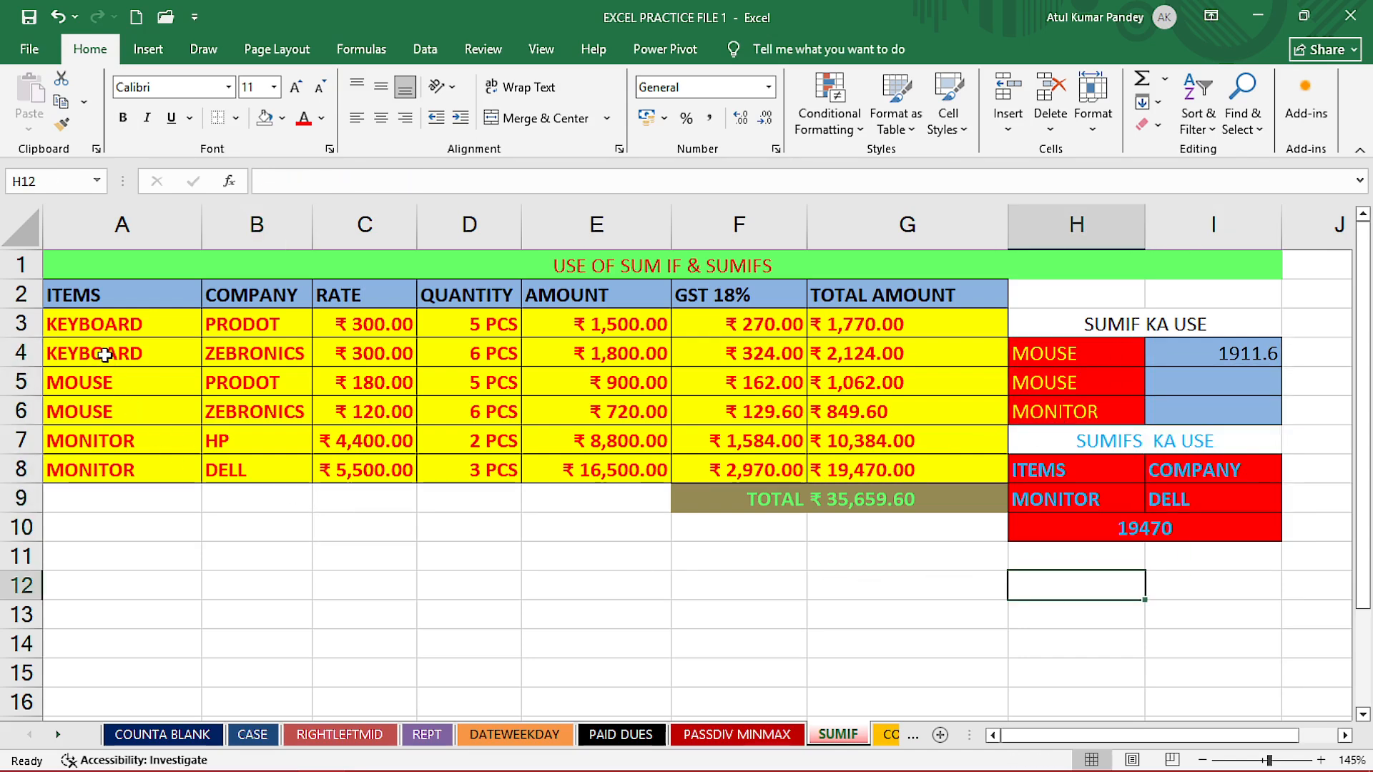
pyautogui.click(101, 326)
pyautogui.click(95, 239)
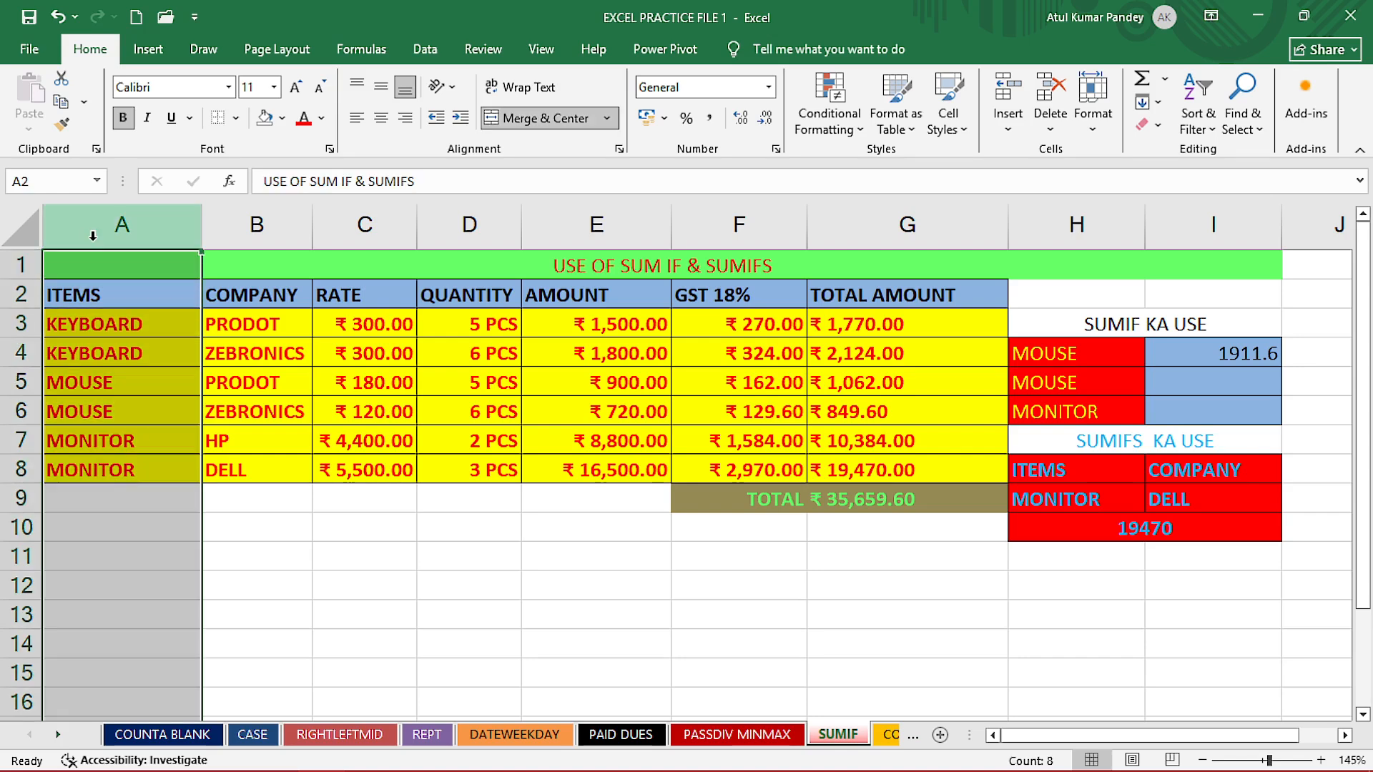
pyautogui.click(99, 338)
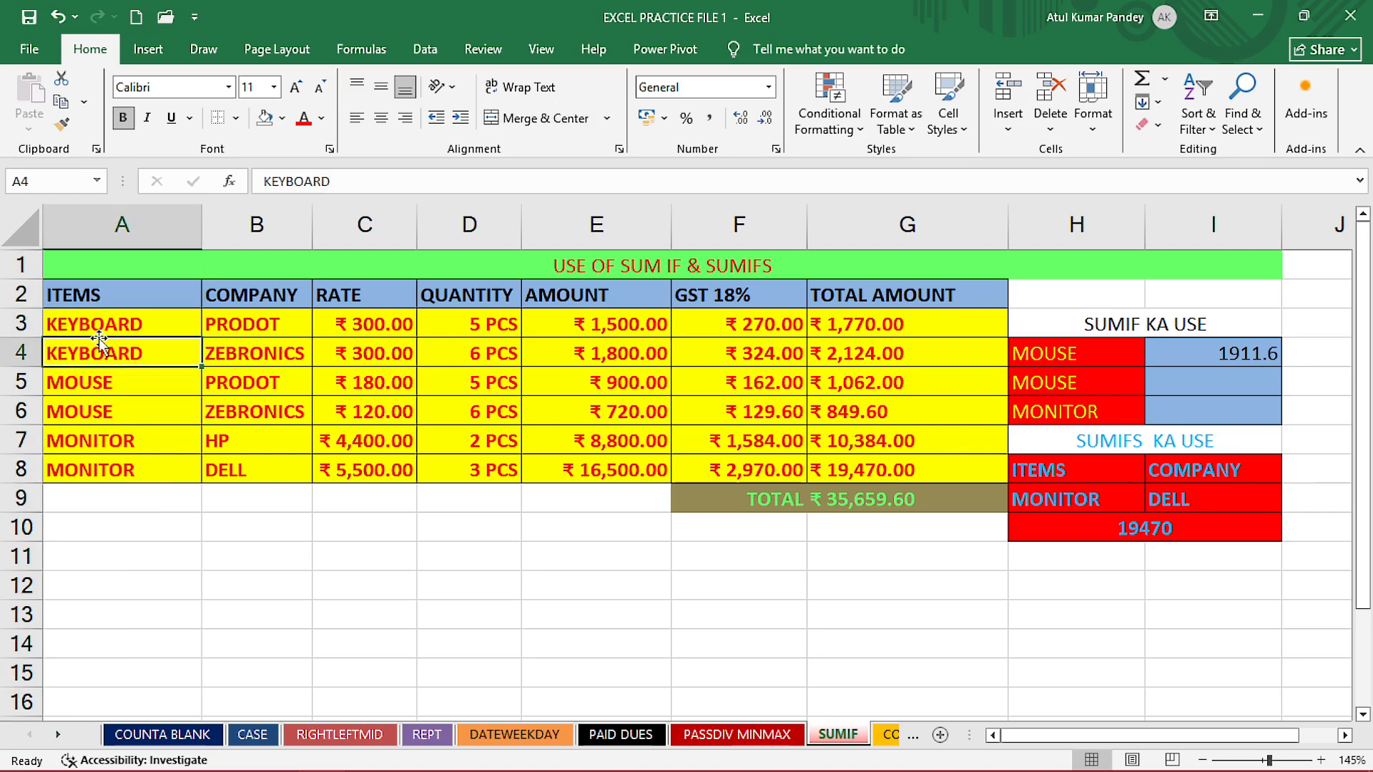
pyautogui.click(163, 327)
pyautogui.click(224, 326)
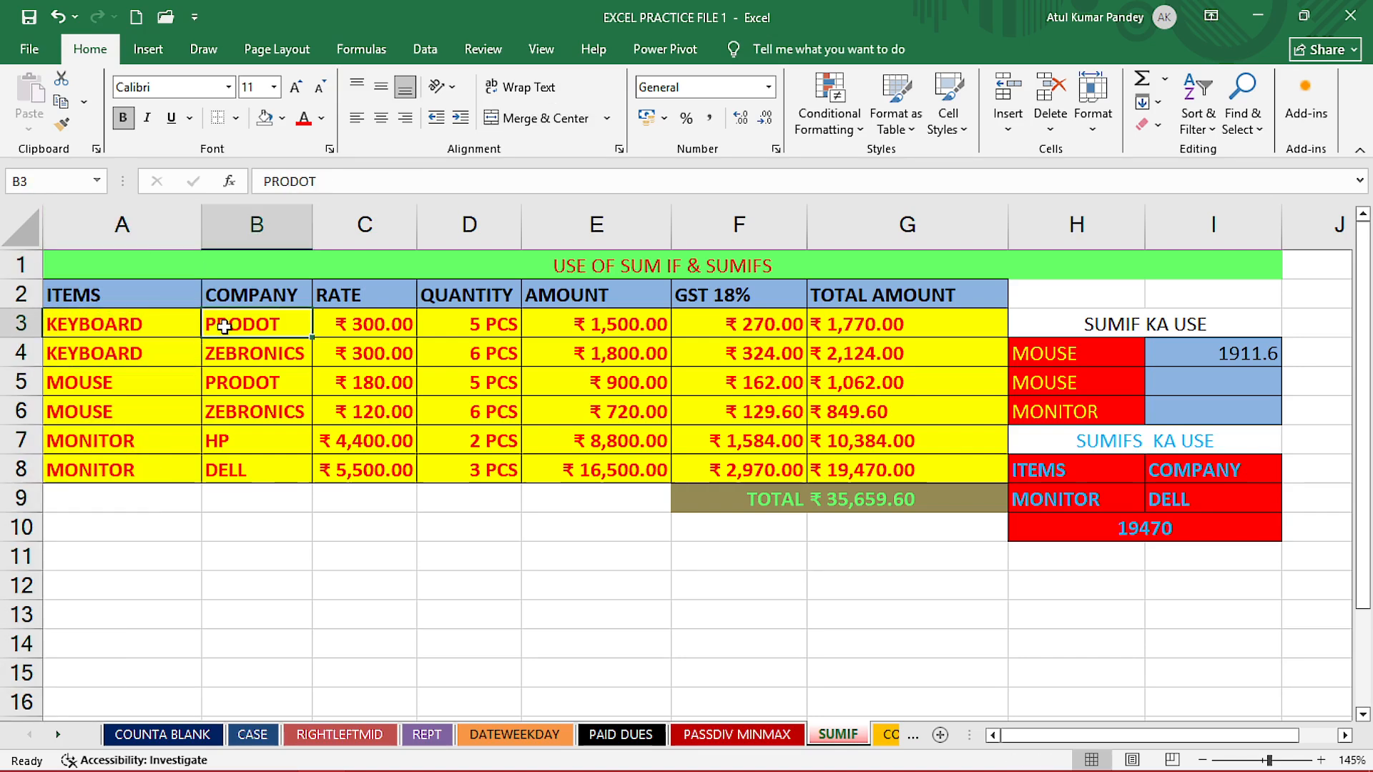
pyautogui.click(364, 327)
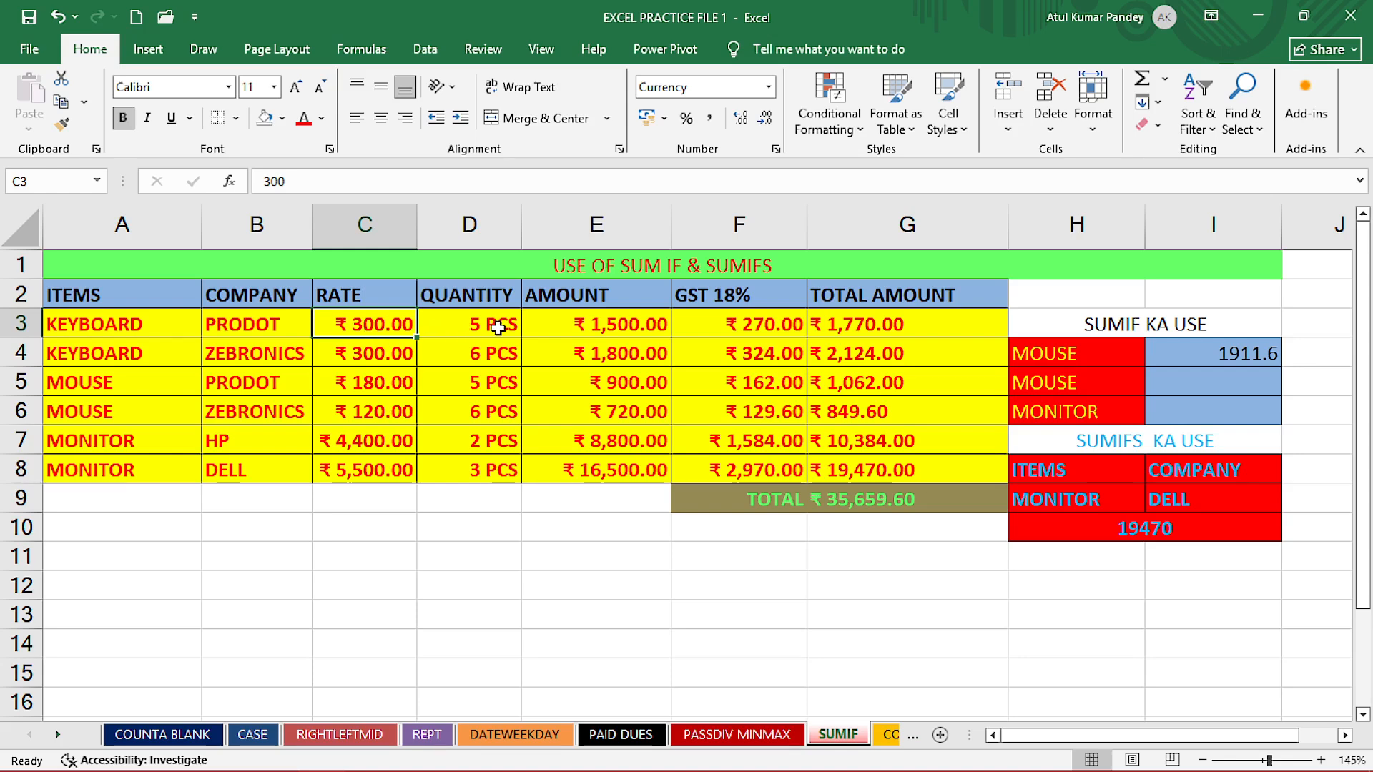
pyautogui.click(448, 328)
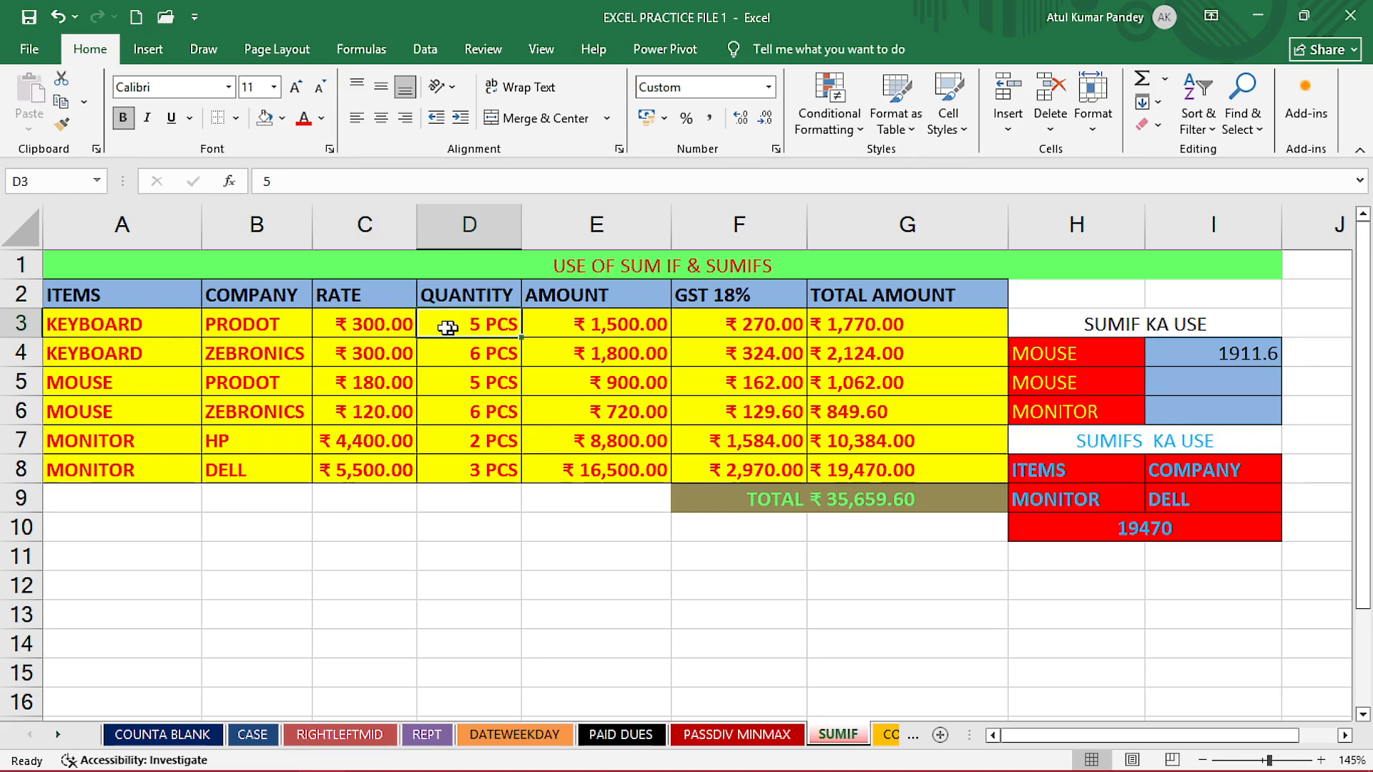
# - Examine how row 3's Amount, GST 18% and Total Amount are calculated, and how the grand total in G9 sums the Total Amount column
pyautogui.click(382, 328)
pyautogui.click(445, 327)
pyautogui.click(600, 333)
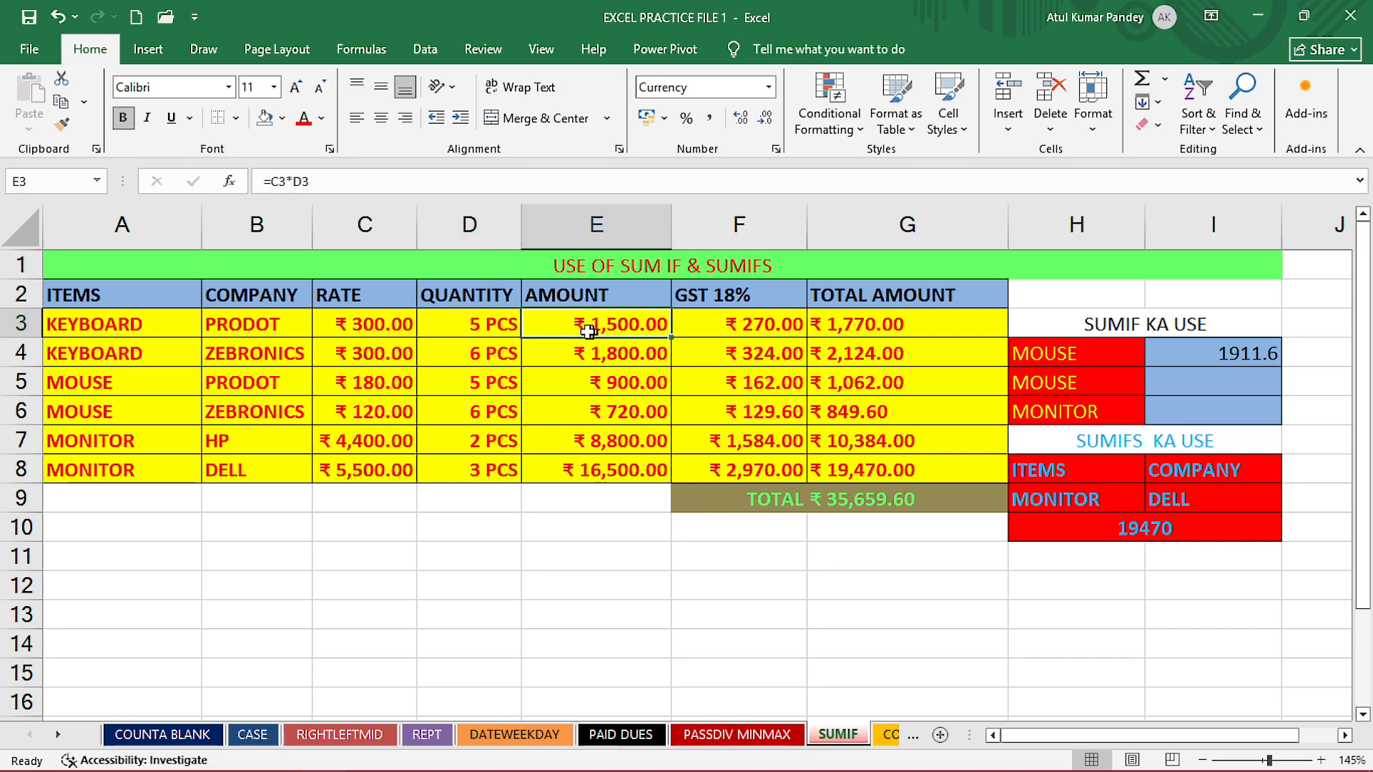
pyautogui.click(357, 331)
pyautogui.click(457, 326)
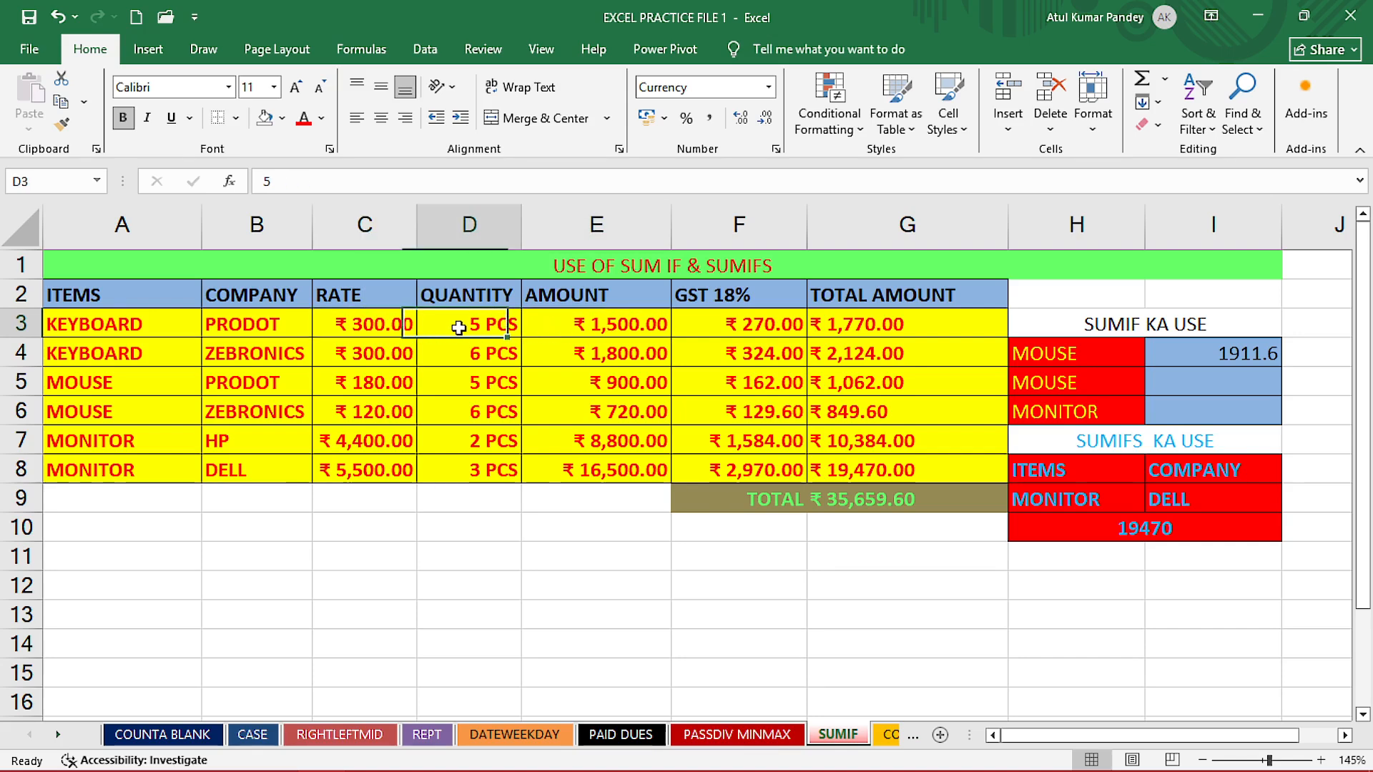
pyautogui.click(587, 323)
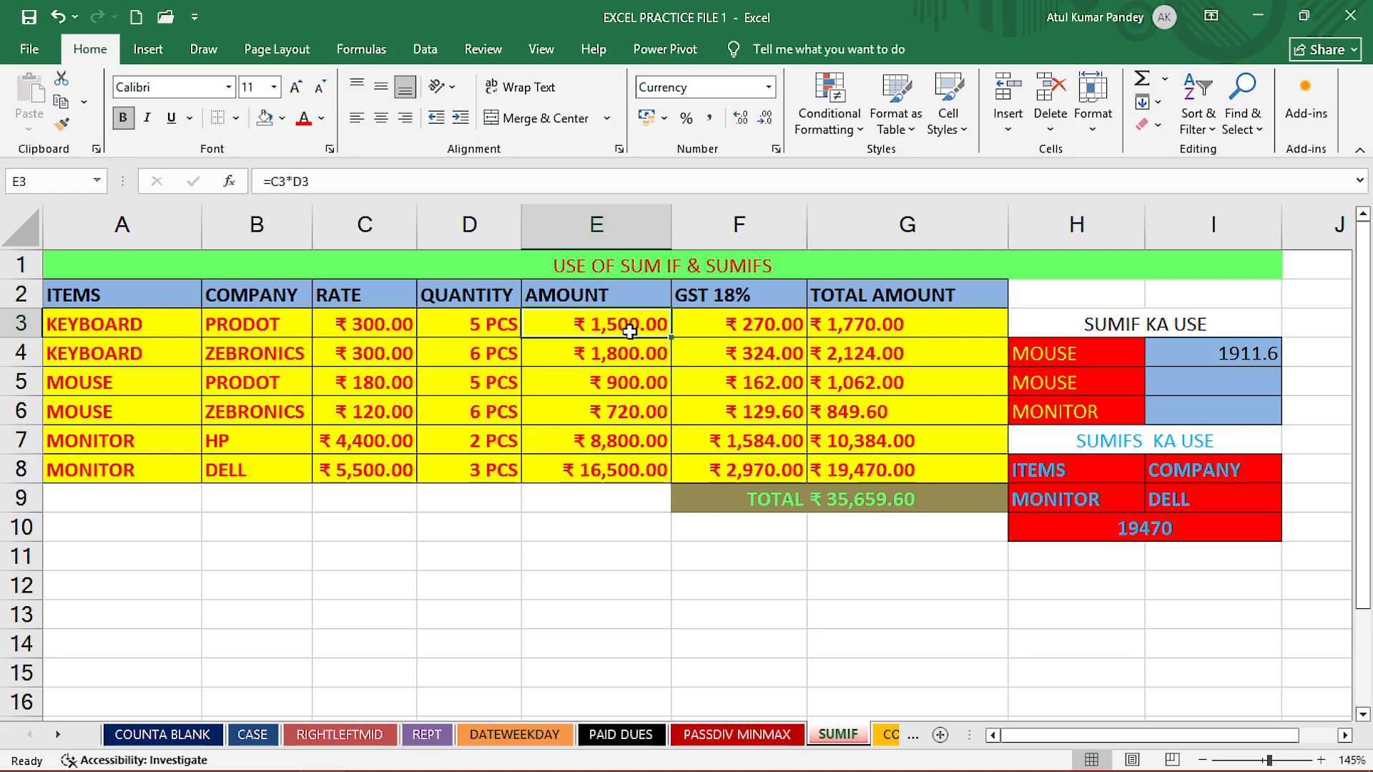
pyautogui.click(708, 327)
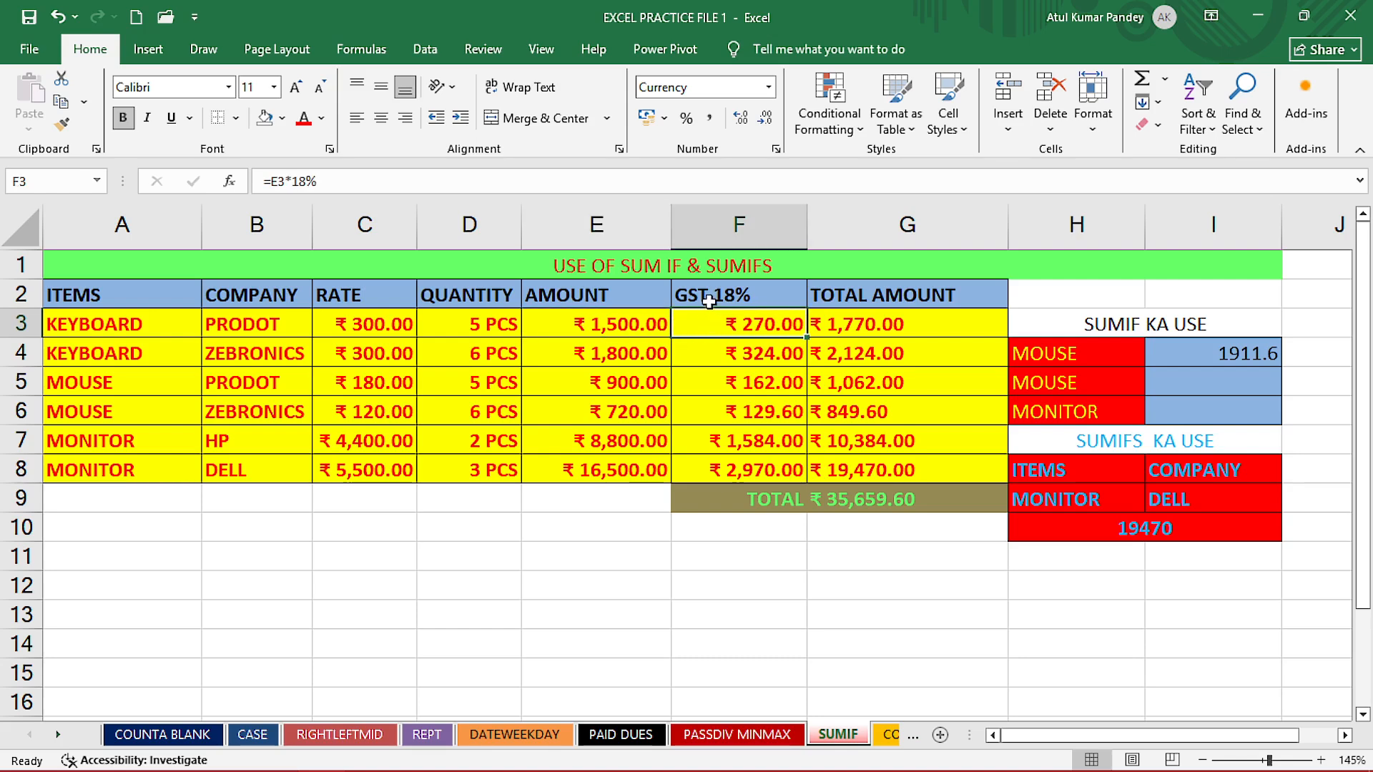
pyautogui.click(609, 329)
pyautogui.click(696, 326)
pyautogui.click(844, 327)
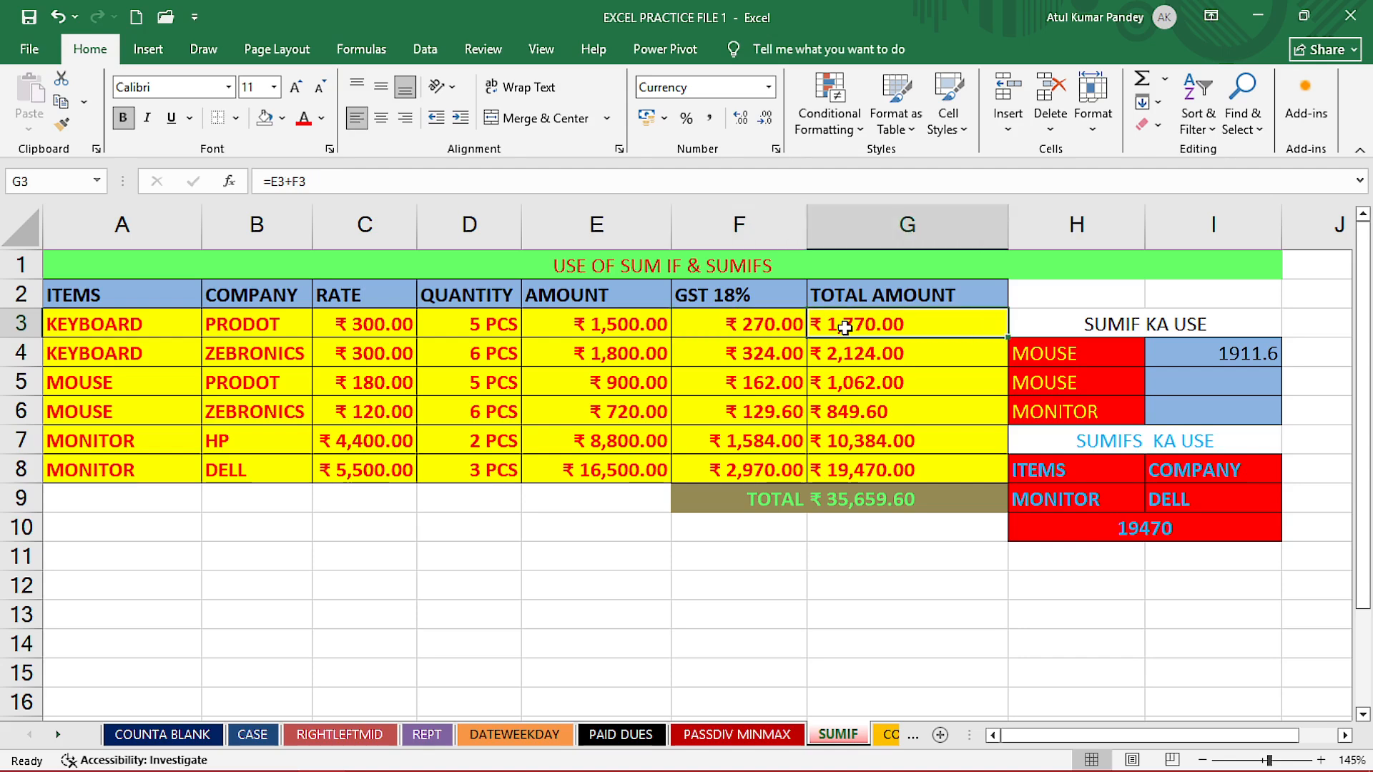
pyautogui.click(608, 328)
pyautogui.click(726, 326)
pyautogui.moveTo(841, 326); pyautogui.dragTo(847, 378)
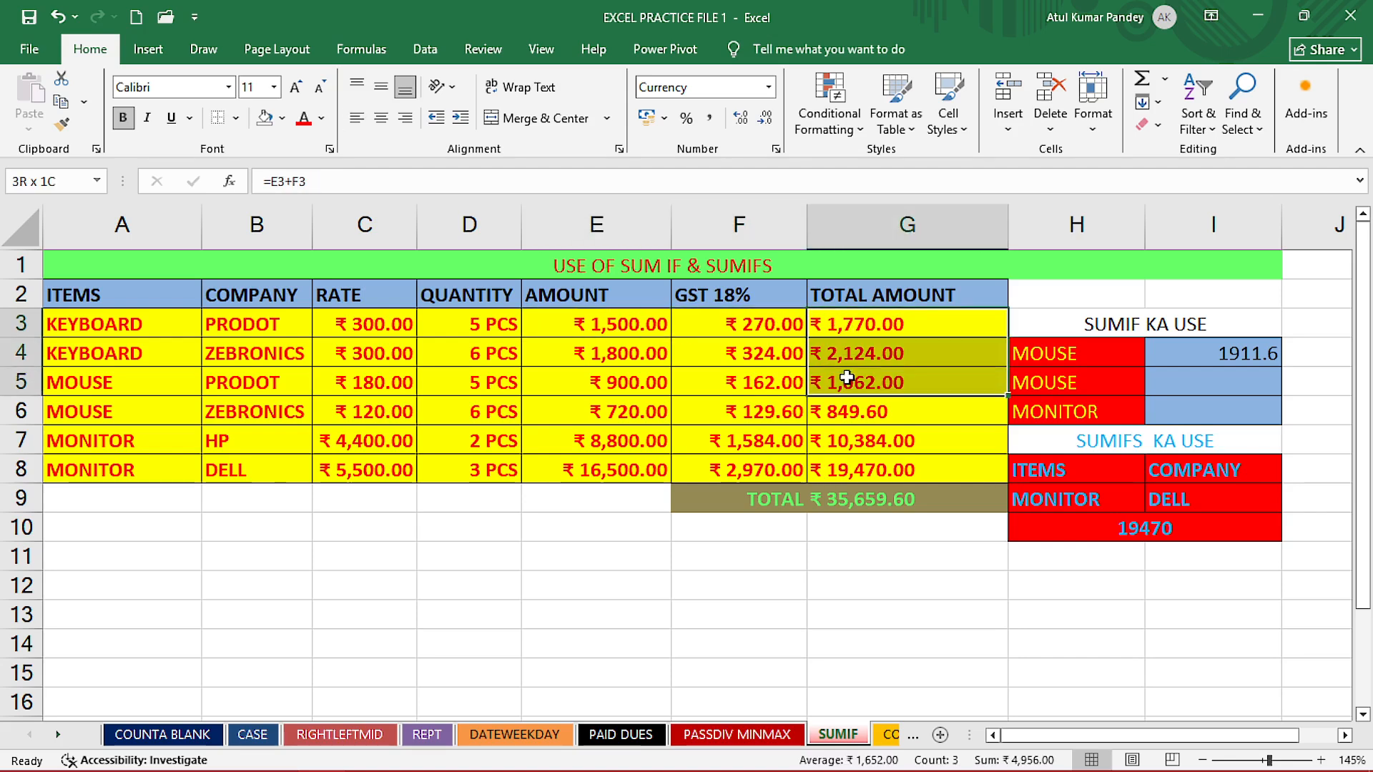
pyautogui.click(846, 328)
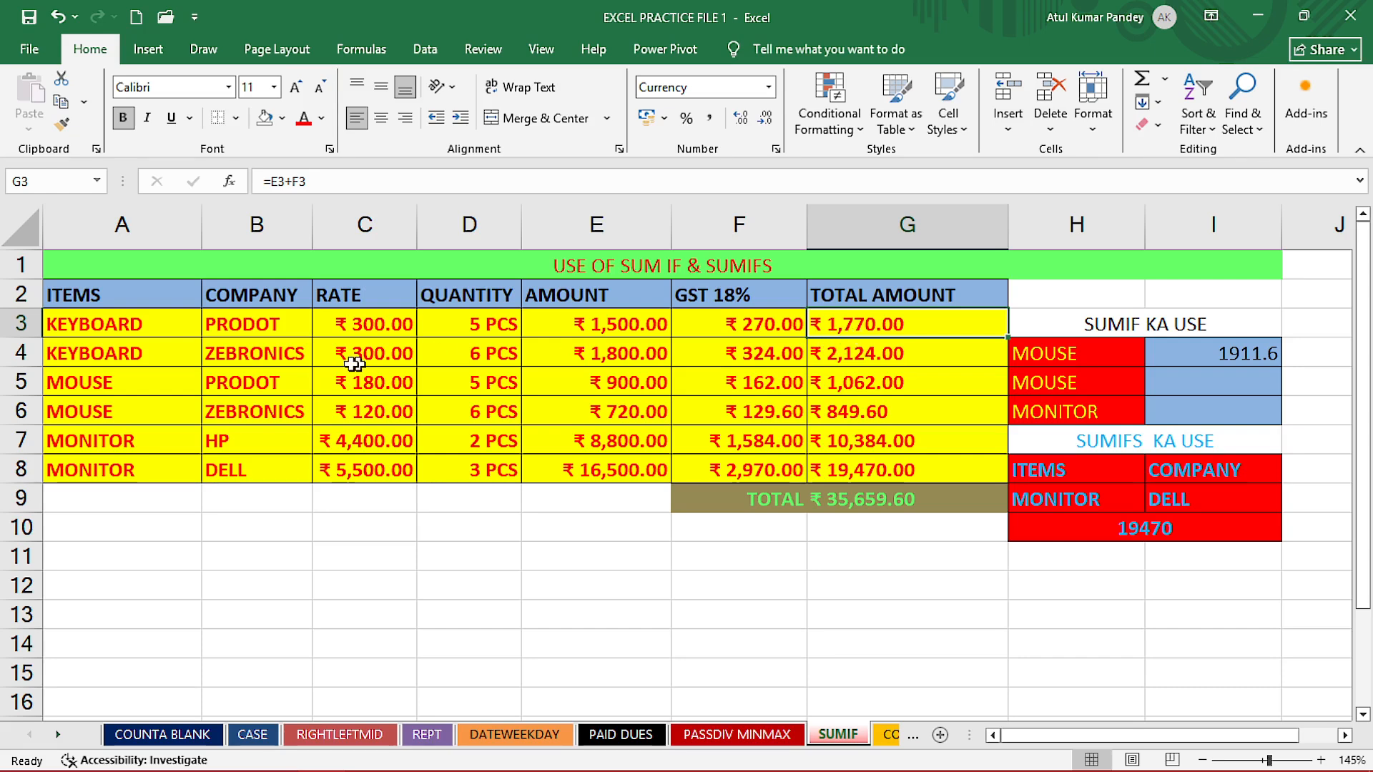
pyautogui.moveTo(872, 353); pyautogui.dragTo(871, 480)
pyautogui.click(870, 500)
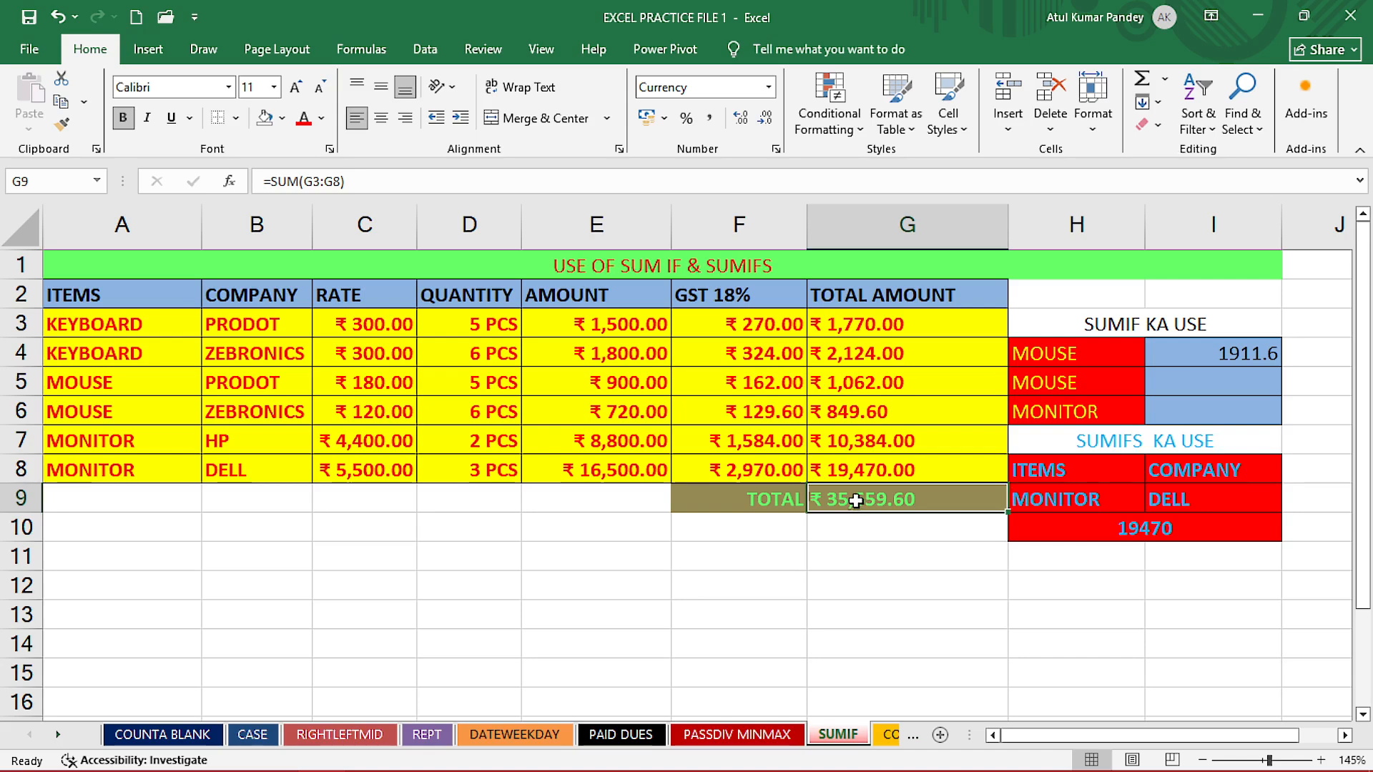
pyautogui.click(860, 532)
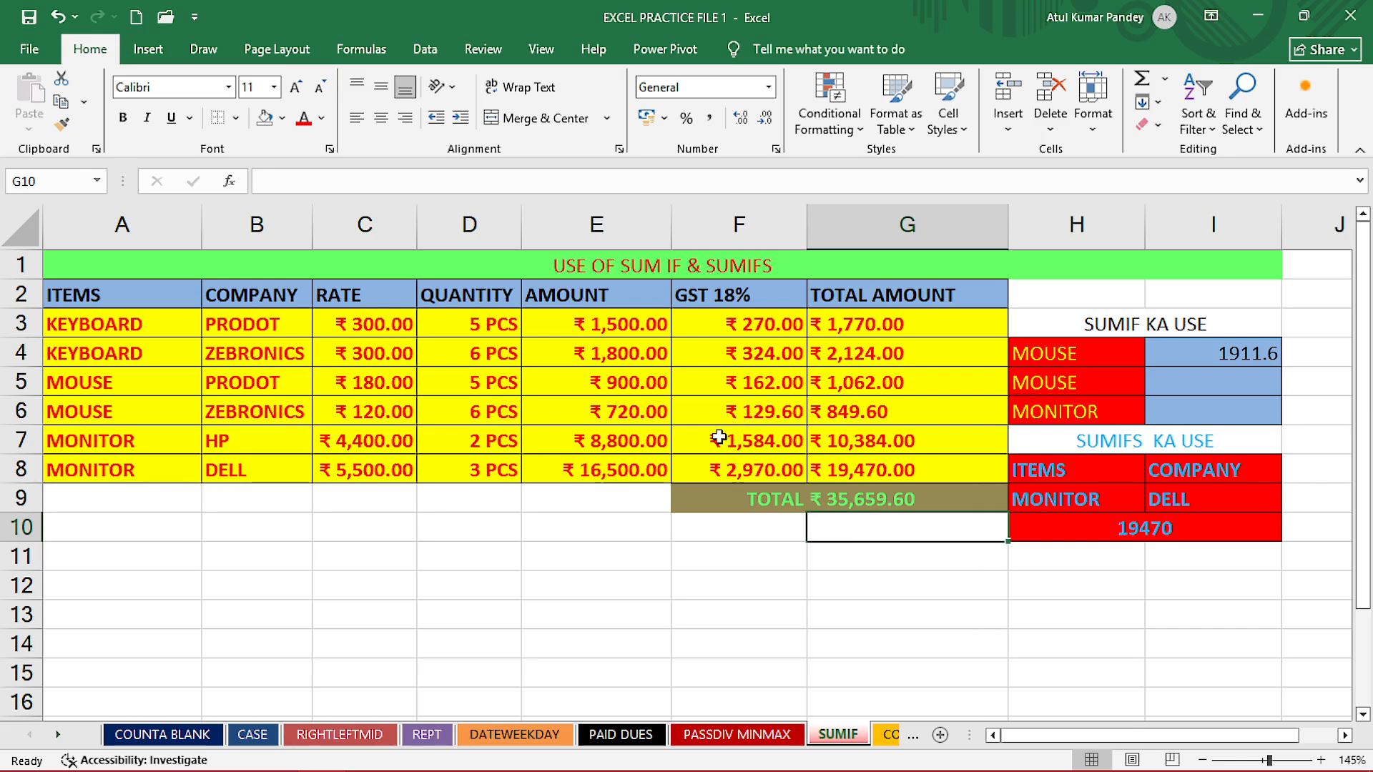
# - Examine the SUMIF formula in I4, the empty cells below it, and the total amounts of the two monitor rows against the grand total
pyautogui.click(1081, 361)
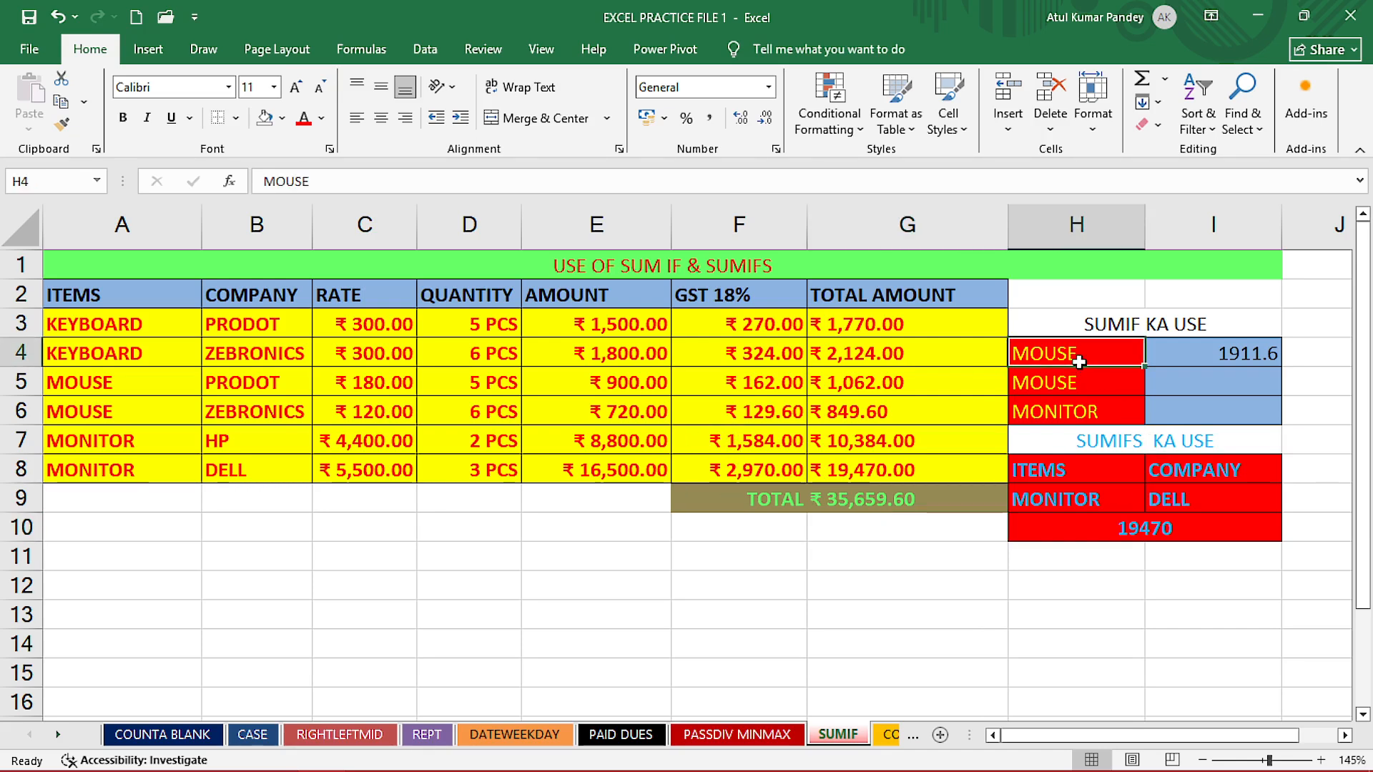
pyautogui.click(1203, 362)
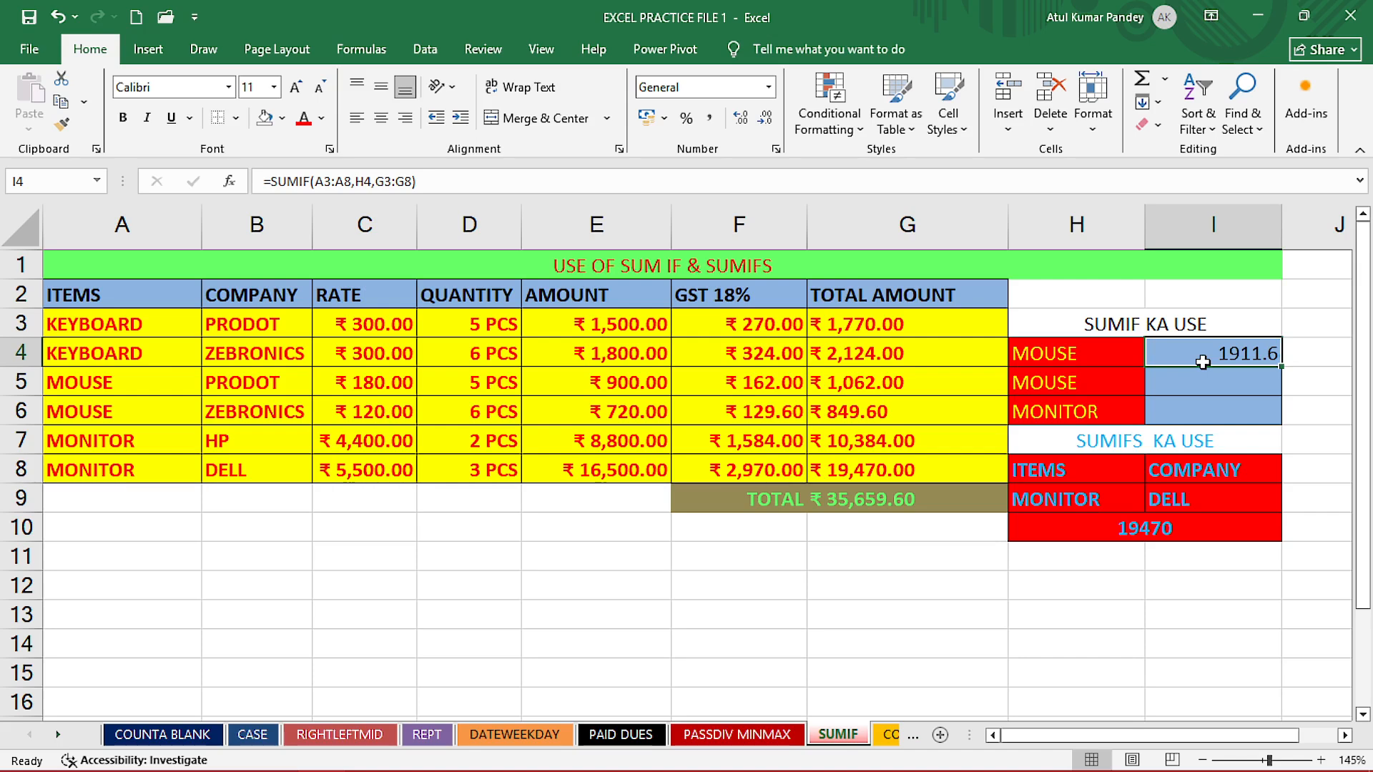
pyautogui.click(1189, 387)
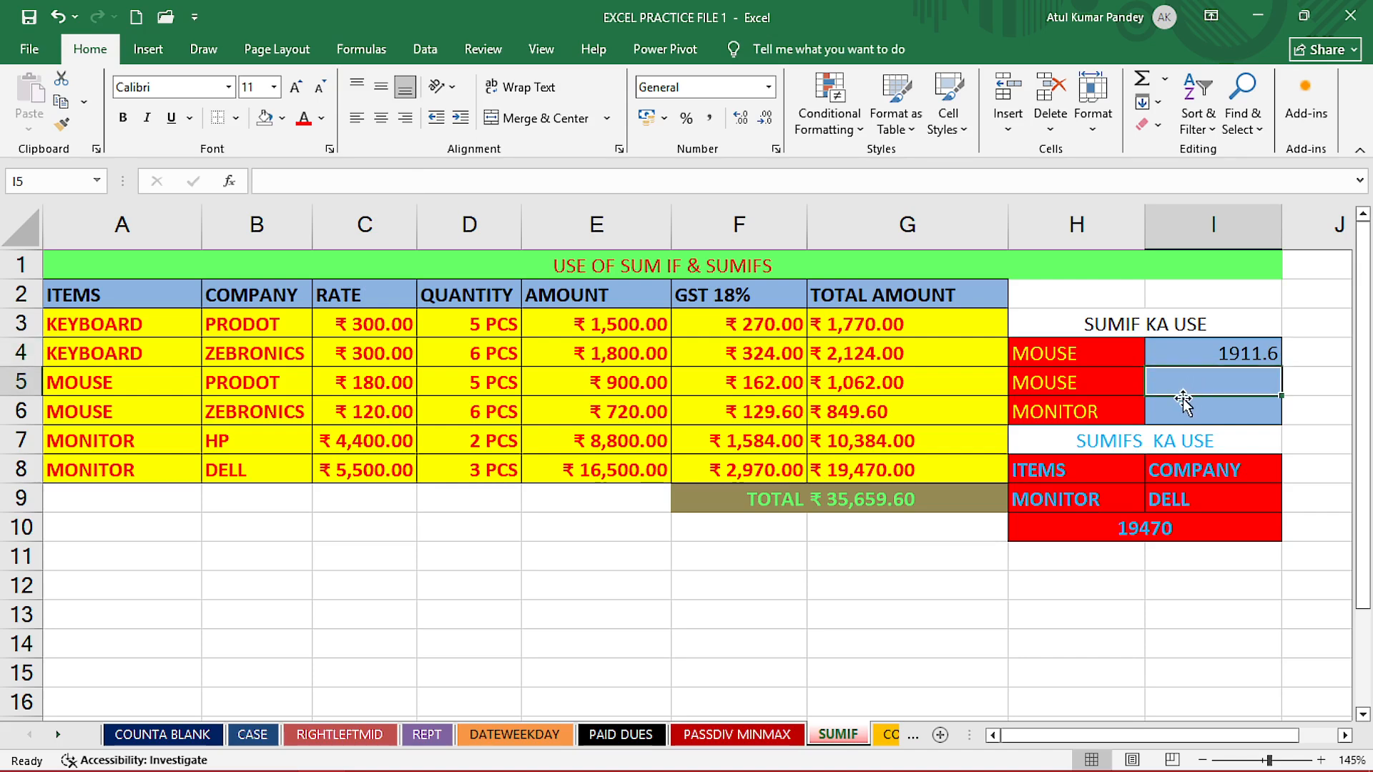
pyautogui.click(1178, 405)
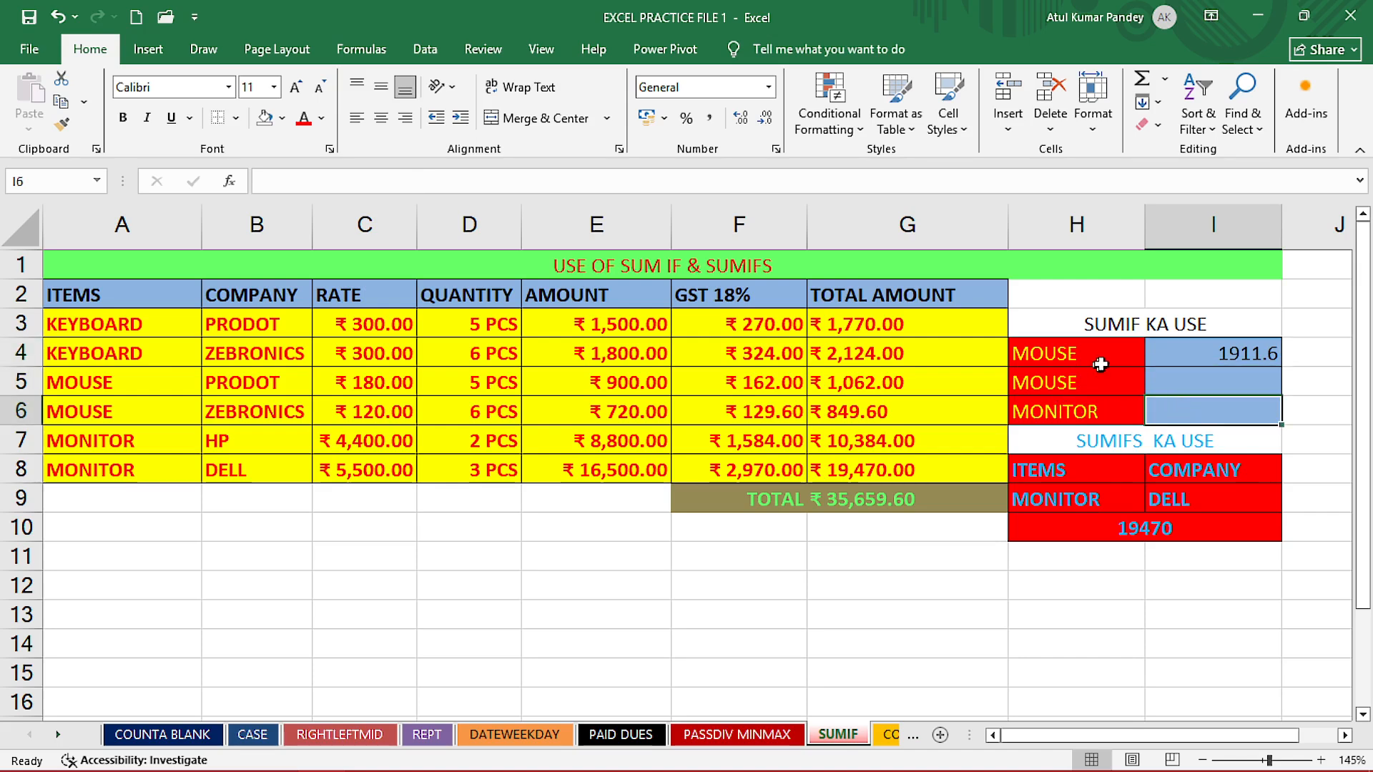
pyautogui.click(1199, 354)
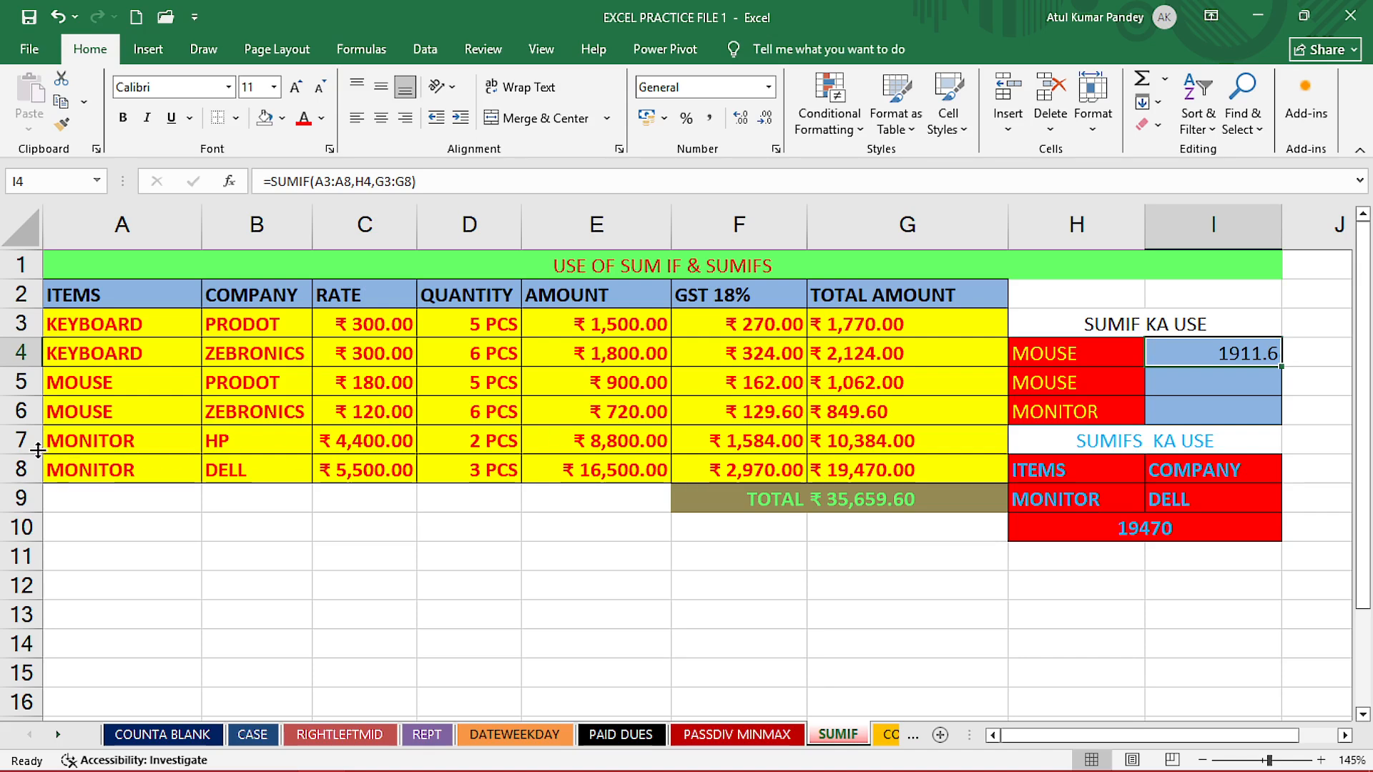
pyautogui.moveTo(18, 441); pyautogui.dragTo(17, 468)
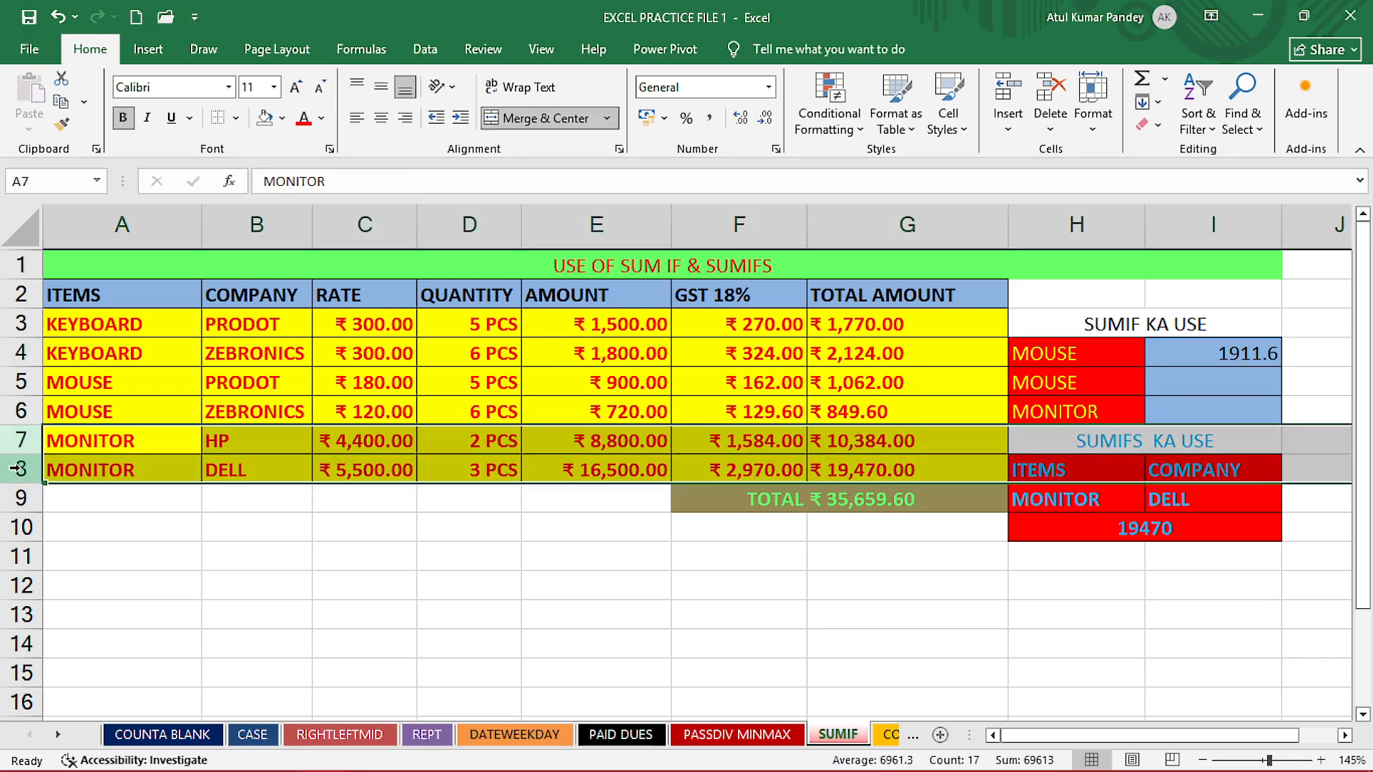
pyautogui.click(850, 443)
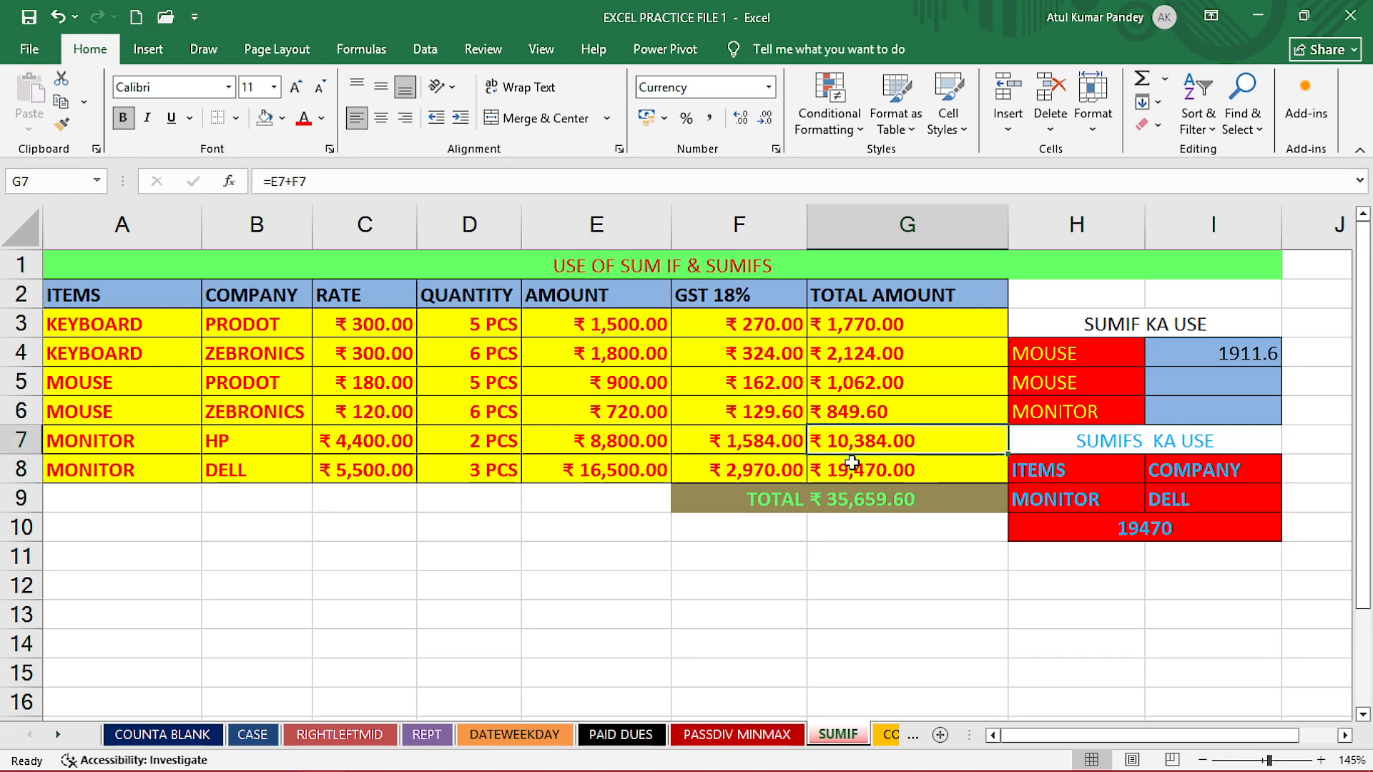
pyautogui.click(850, 463)
pyautogui.click(853, 445)
pyautogui.click(852, 463)
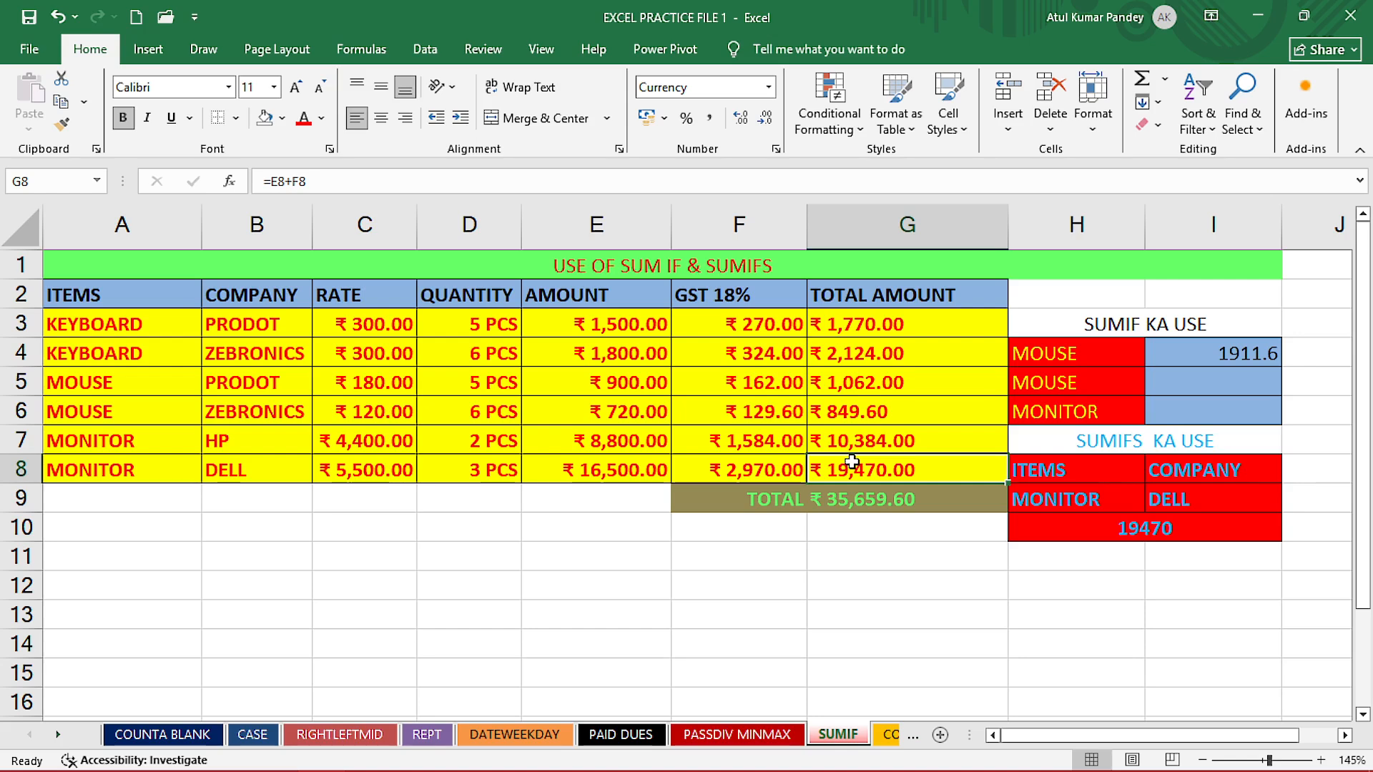
pyautogui.click(854, 507)
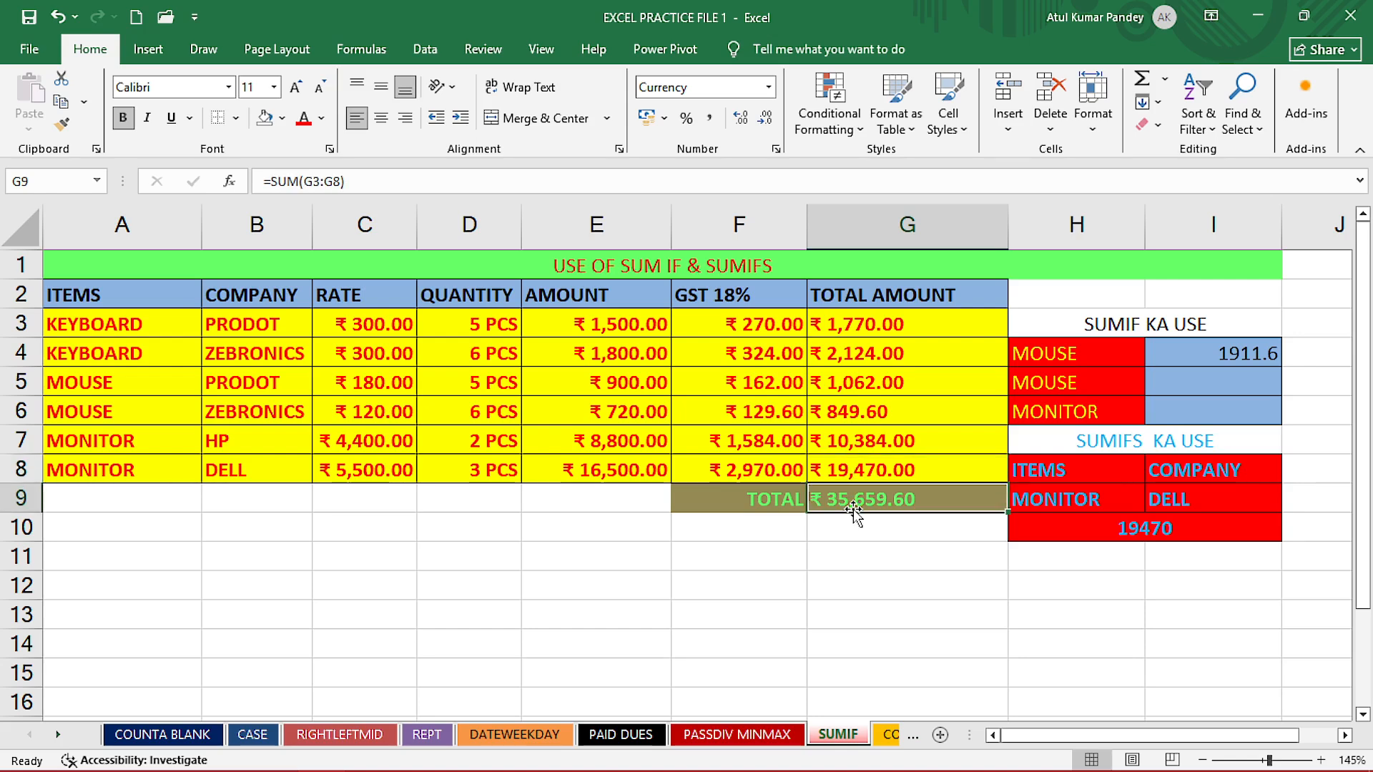
# - Clear the data in C3:G8 and enter a rate of 500 and a quantity of 5 for the PRODOT keyboard in row 3
pyautogui.moveTo(361, 323); pyautogui.dragTo(899, 470)
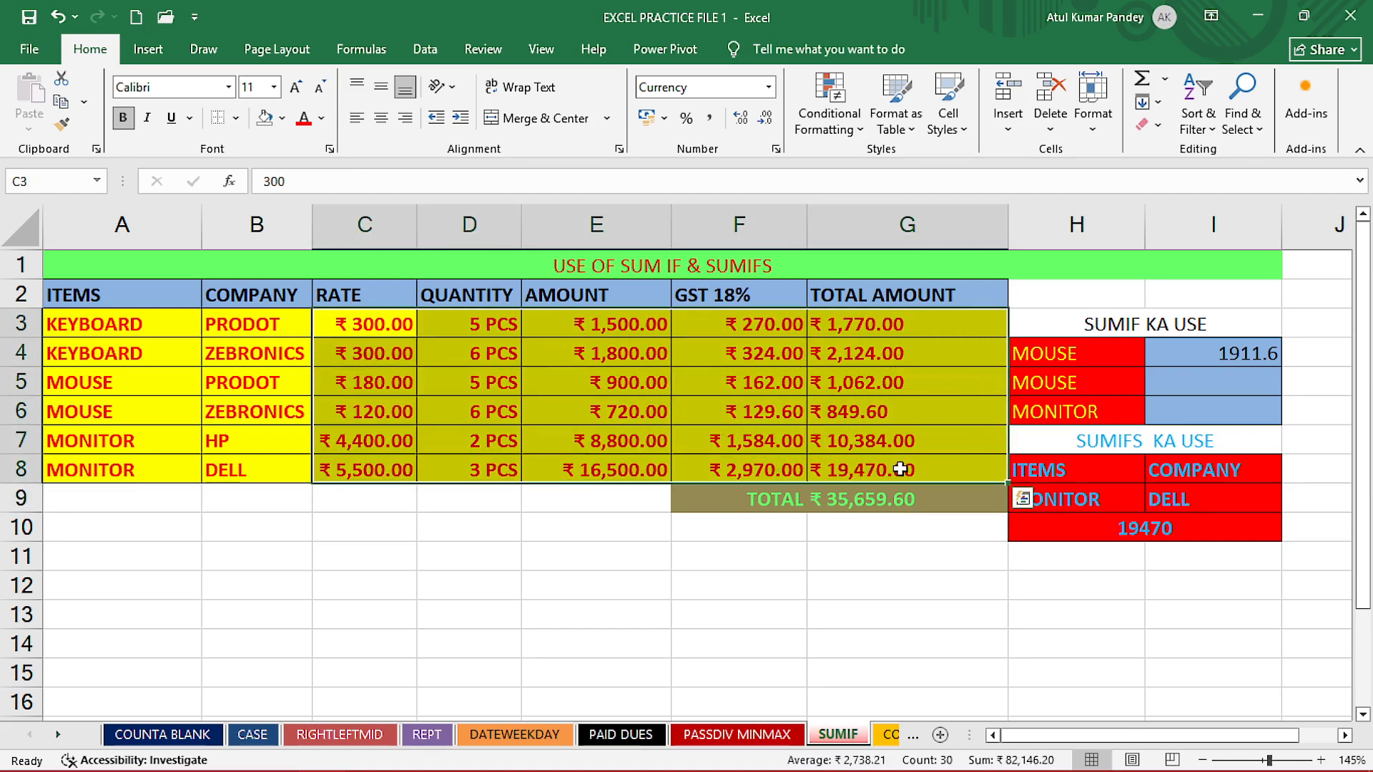
pyautogui.press('Delete')
pyautogui.click(351, 323)
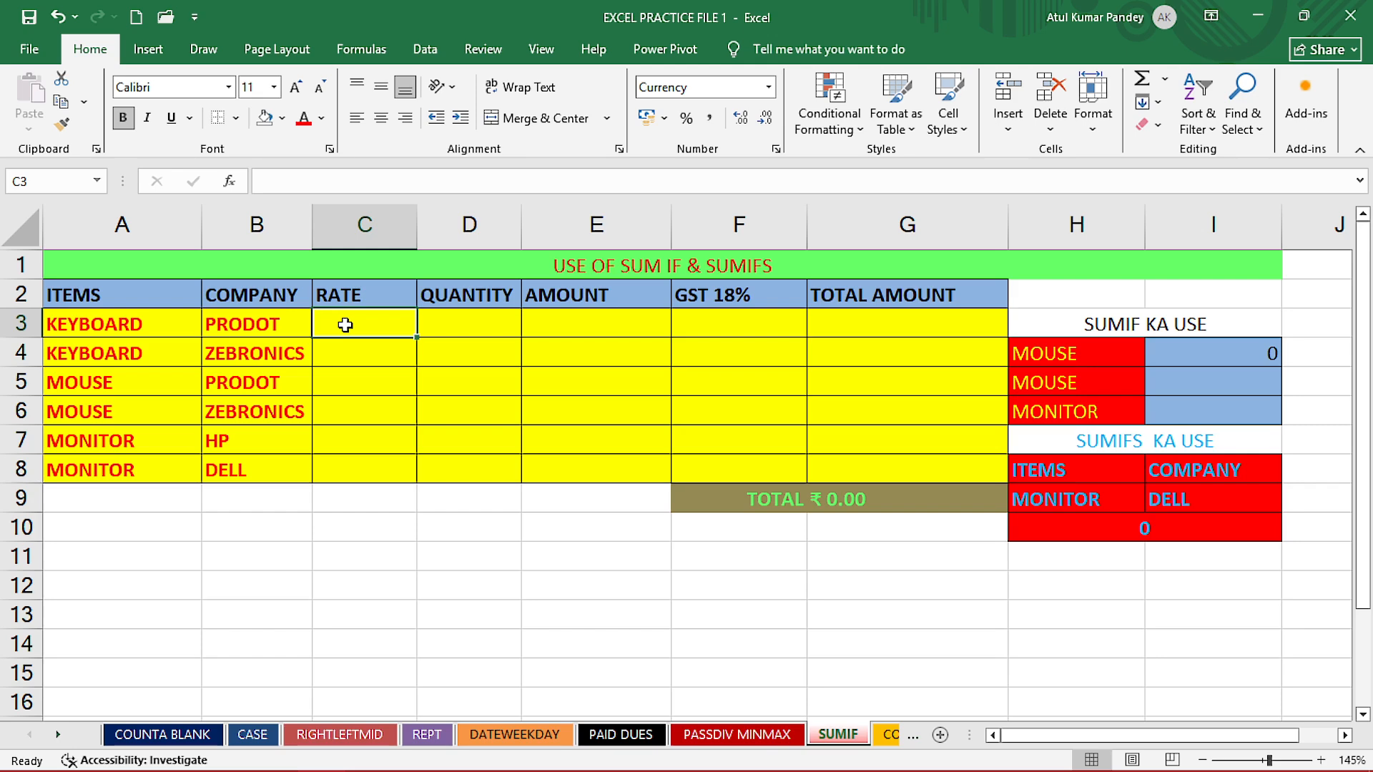
pyautogui.write('500')
pyautogui.press('Tab')
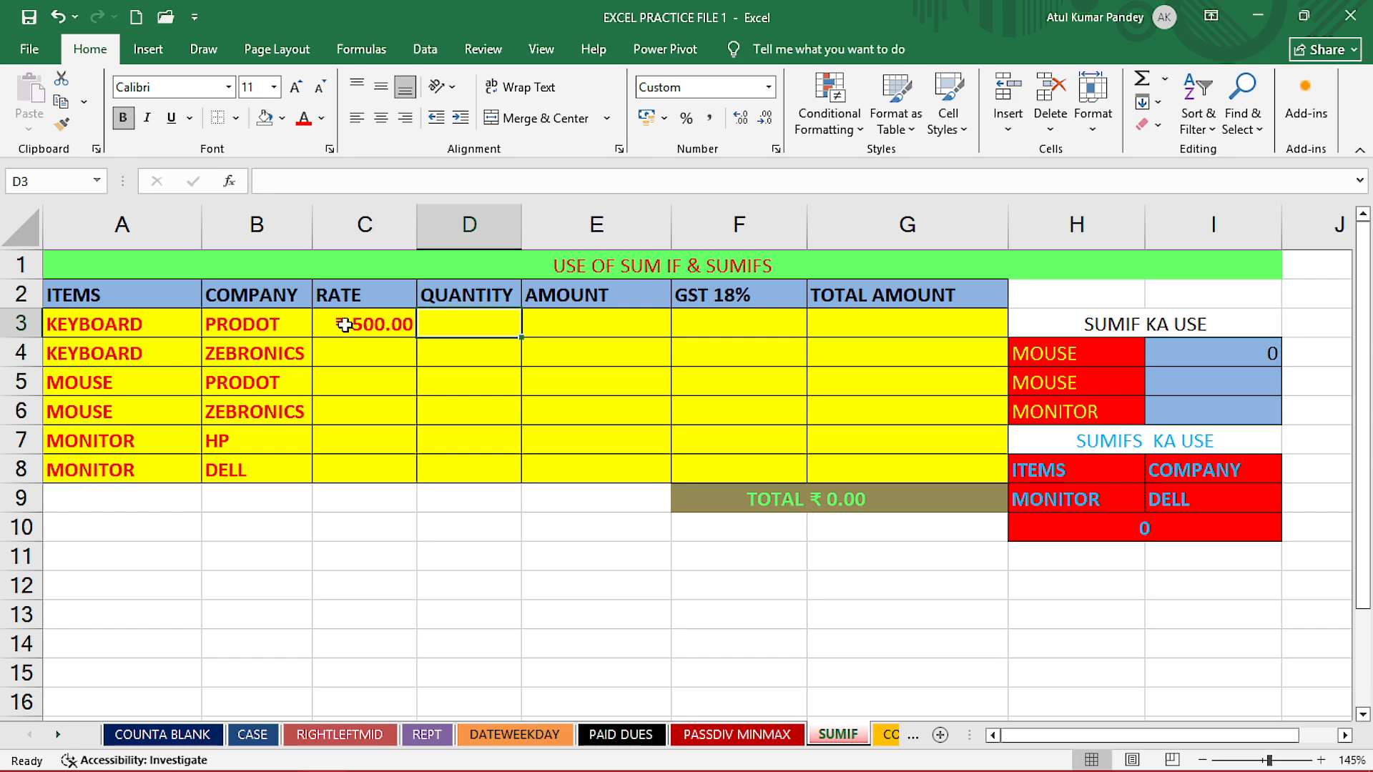
pyautogui.write('5')
pyautogui.press('Tab')
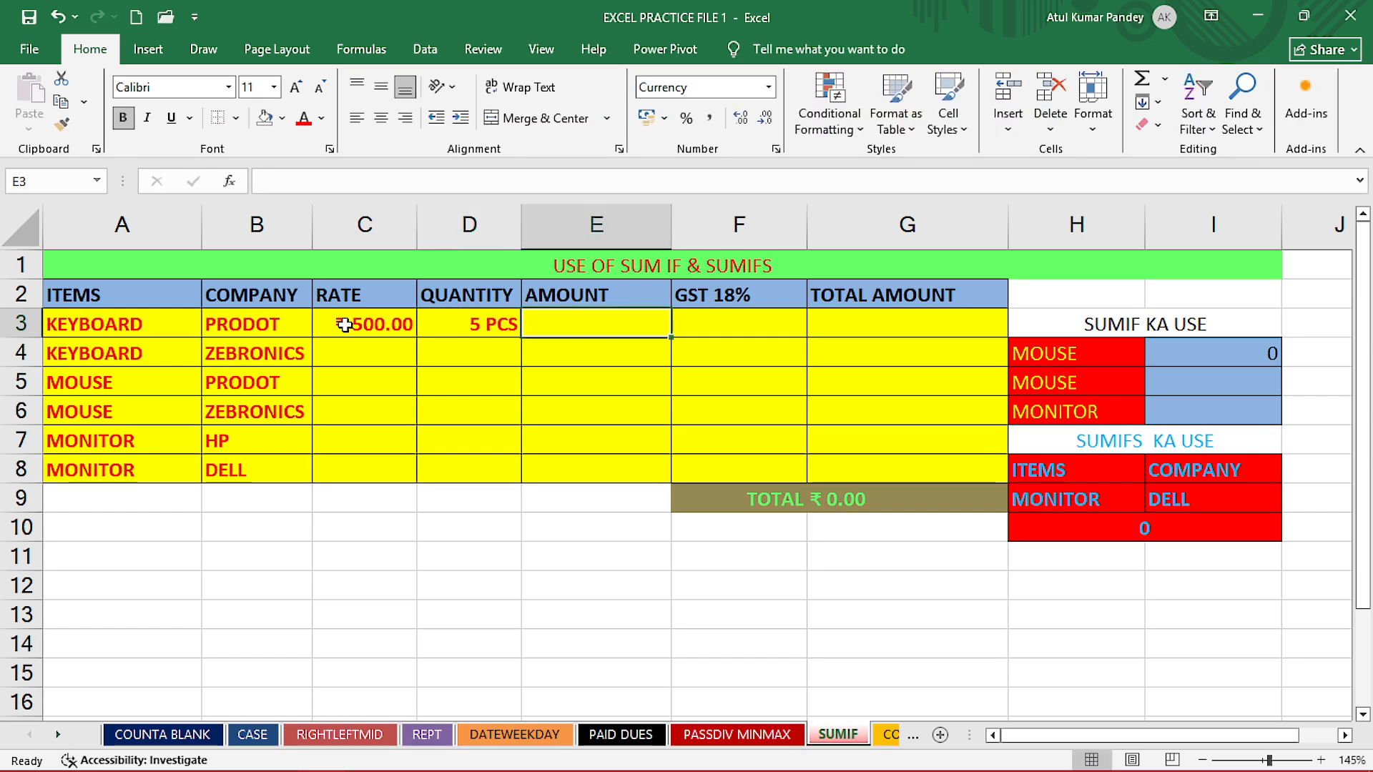
# - Calculate the PRODOT keyboard's amount in E3 with the formula =C3*D3
pyautogui.write('=')
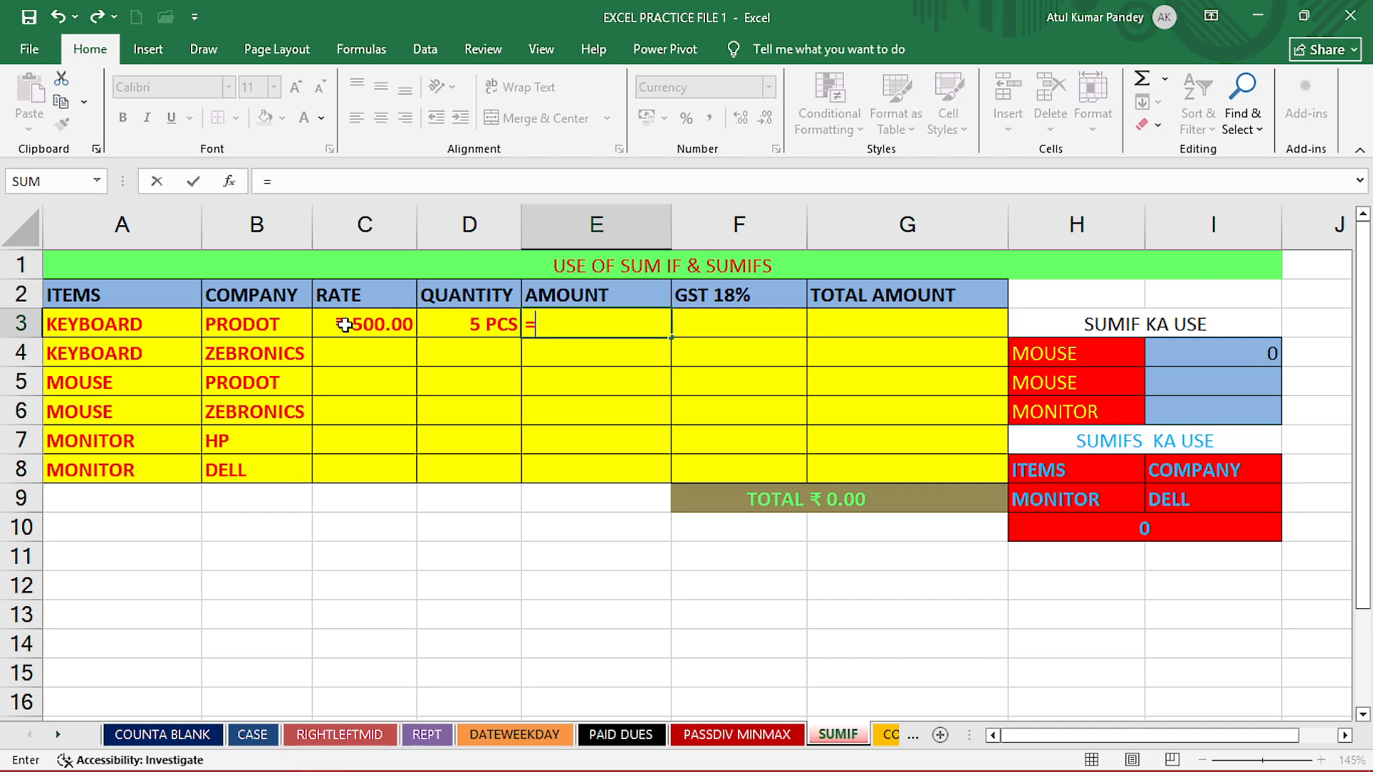
pyautogui.click(344, 324)
pyautogui.write('*')
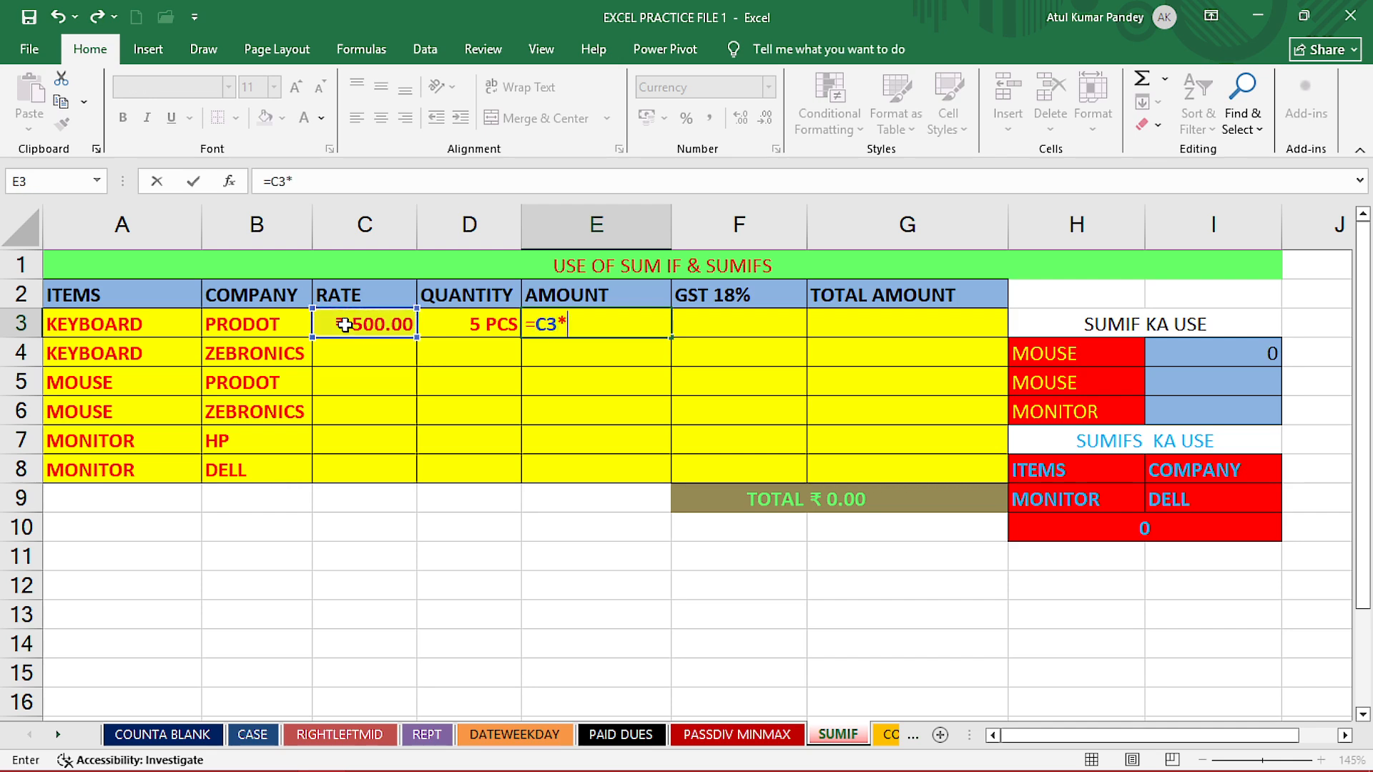
pyautogui.click(492, 325)
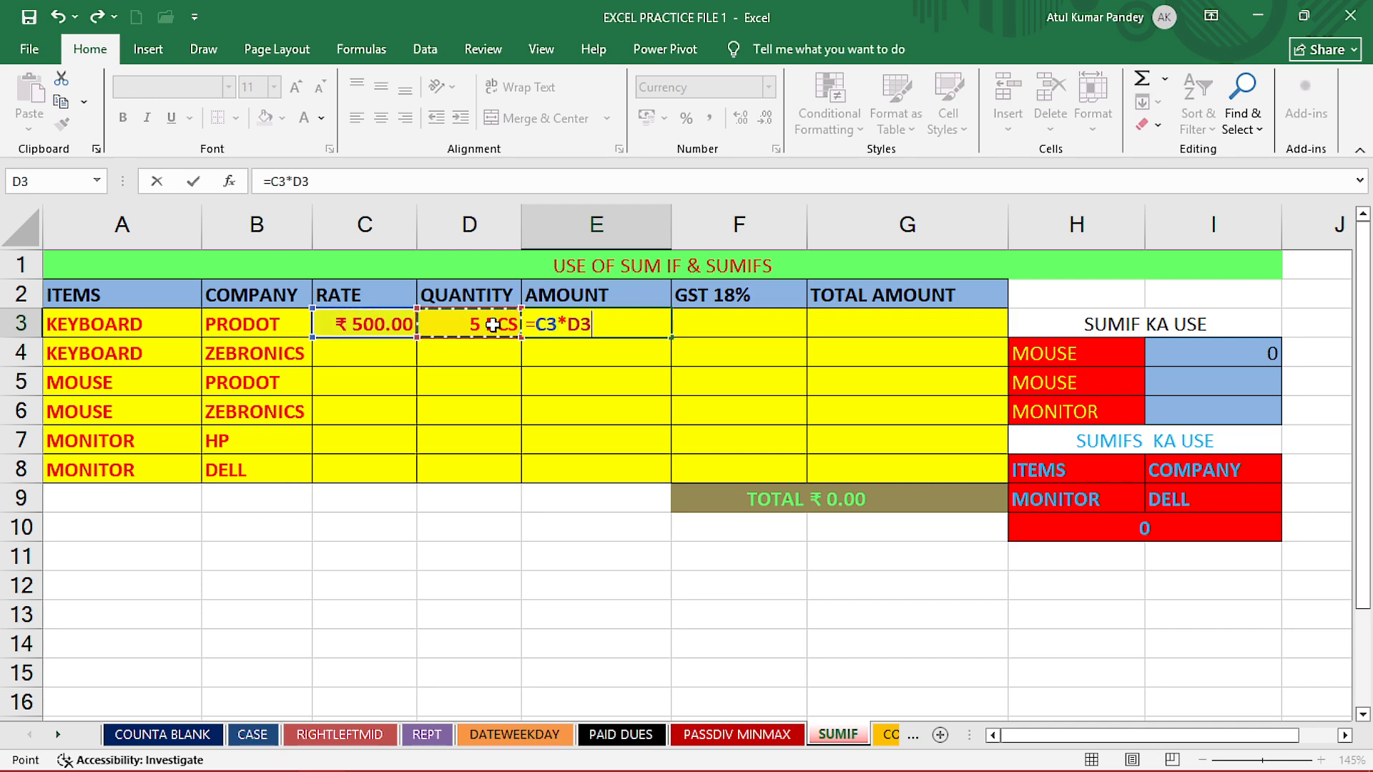
pyautogui.press('Return')
pyautogui.click(628, 322)
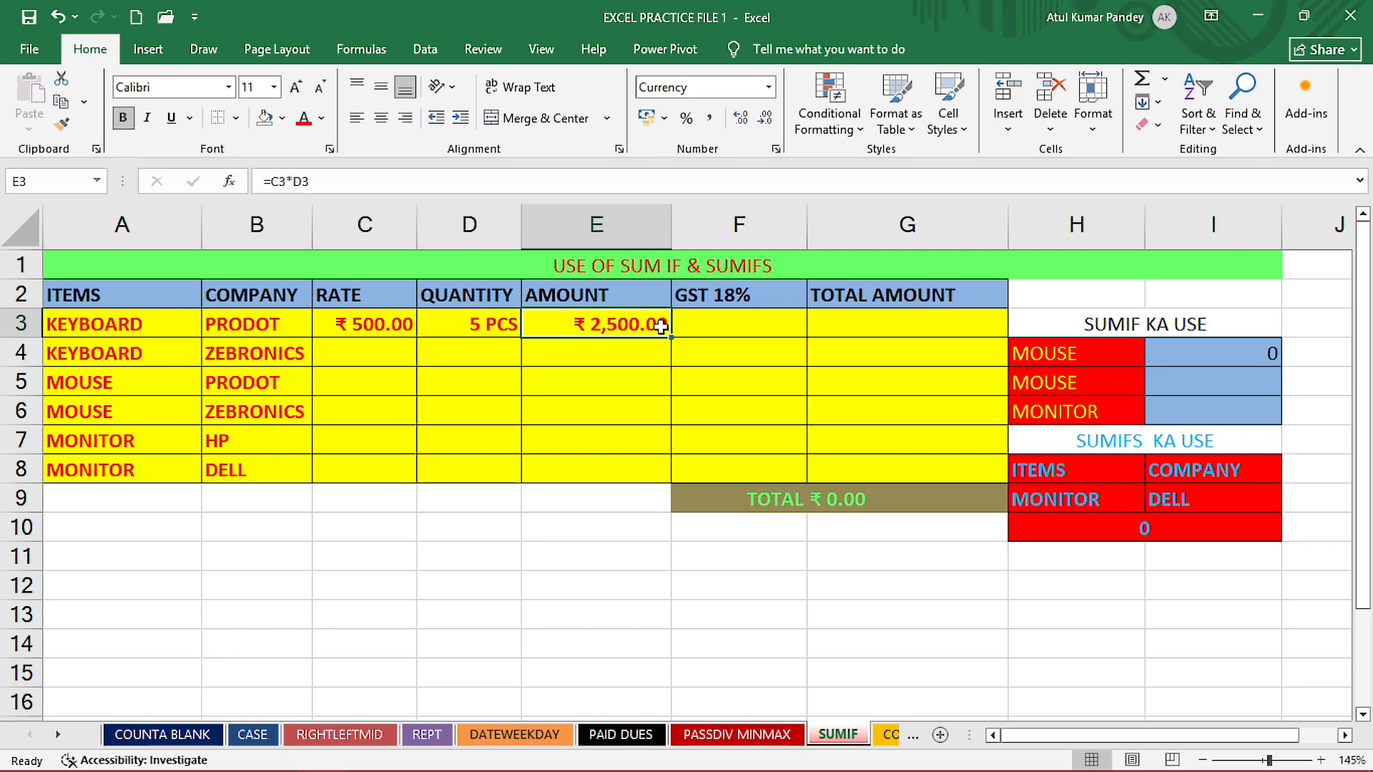
# - Calculate the PRODOT keyboard's 18% GST in F3 with the formula =18%*E3
pyautogui.click(703, 326)
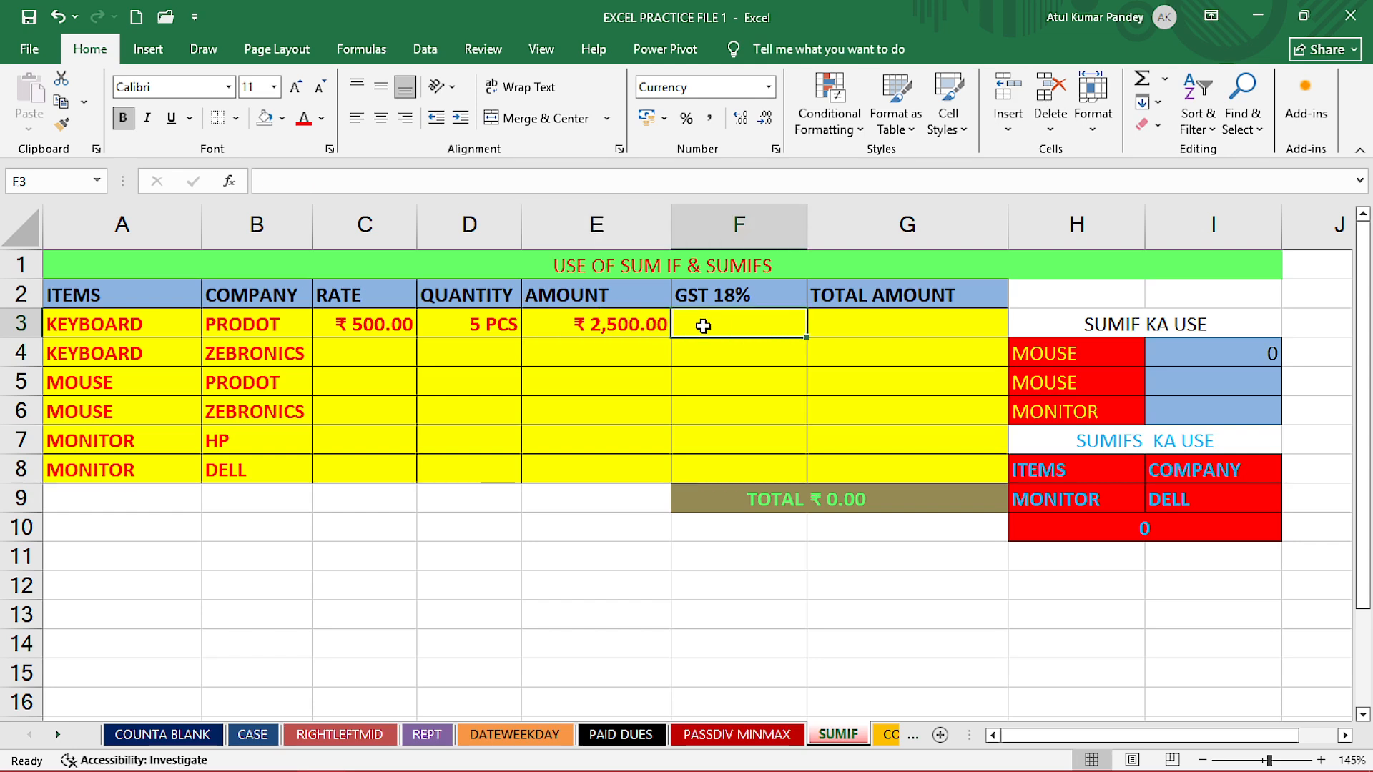
pyautogui.write('=')
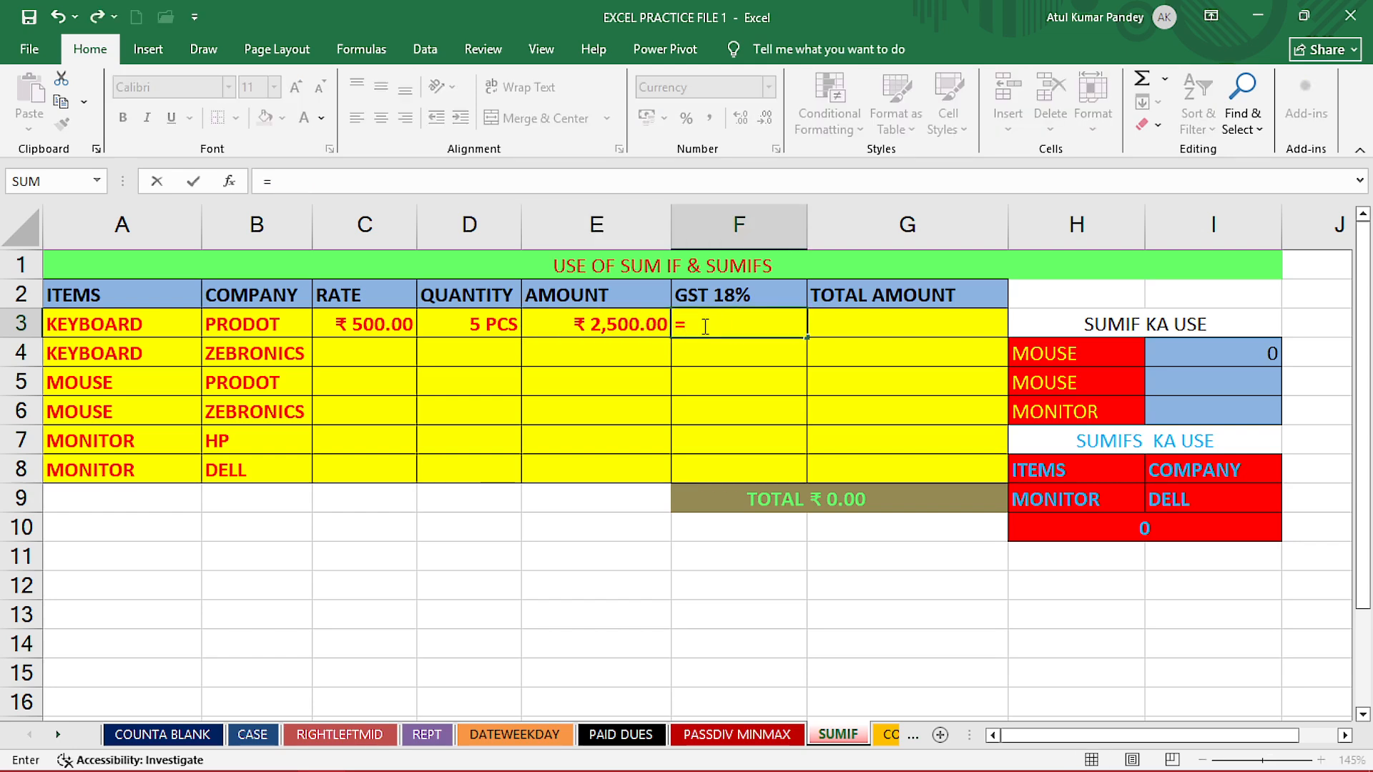
pyautogui.write('18%')
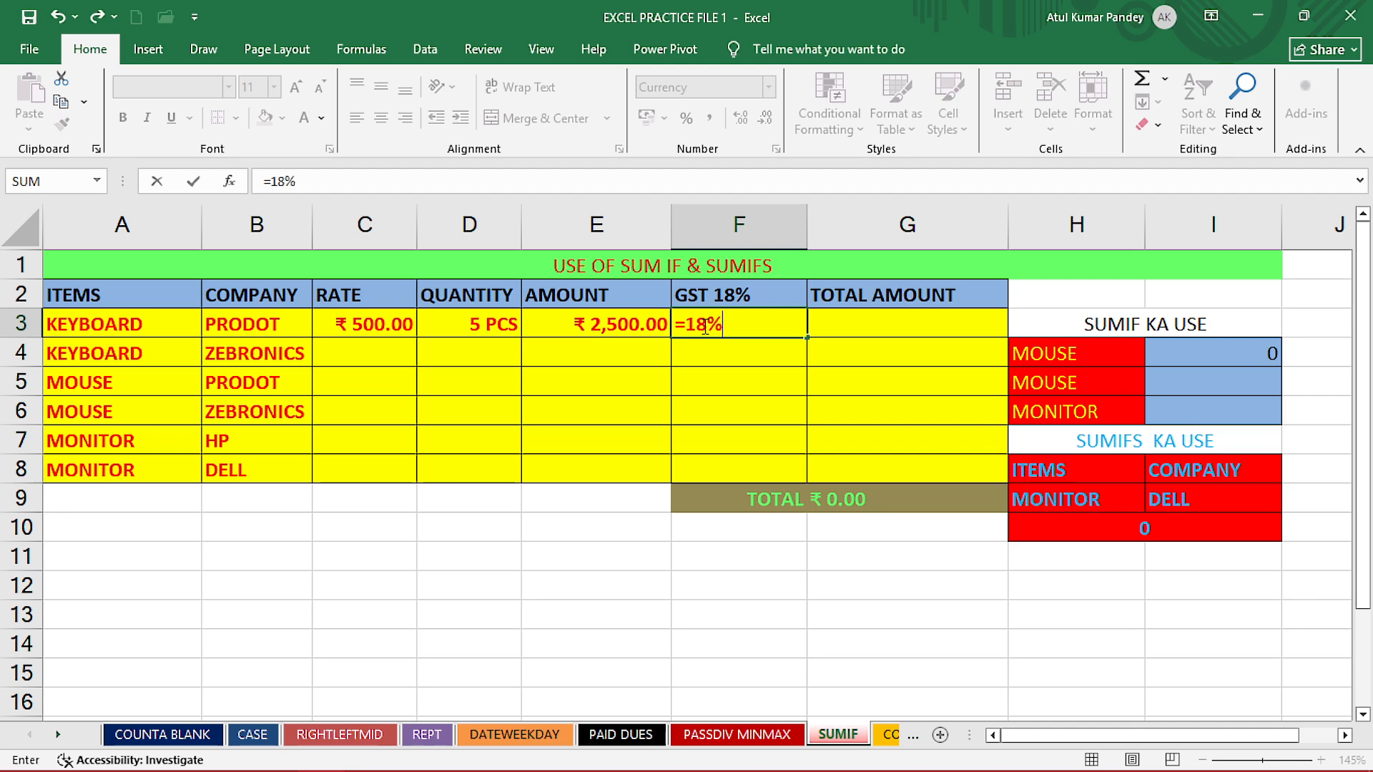
pyautogui.write('*')
pyautogui.click(604, 330)
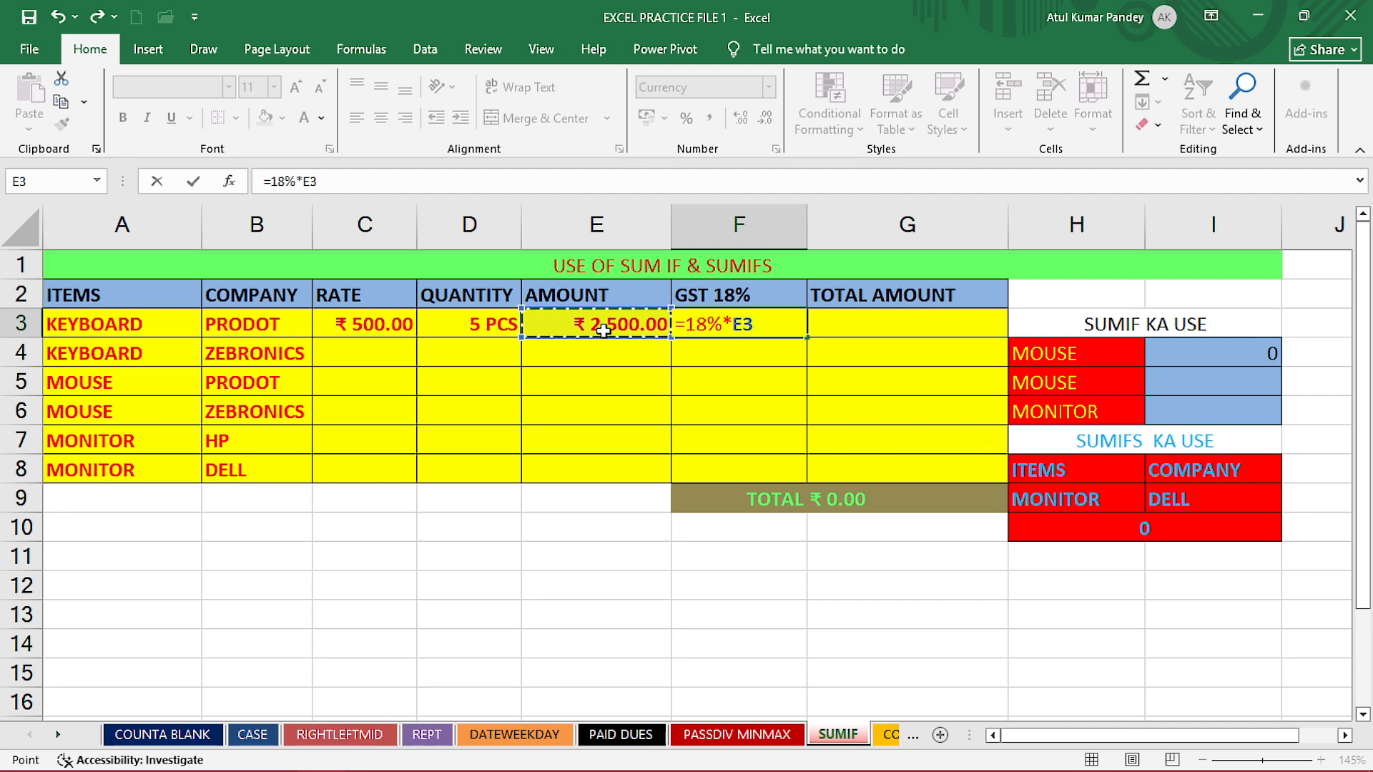
pyautogui.press('Return')
# - Calculate the PRODOT keyboard's total amount in G3 with =E3+F3 and check the SUM formula in G9
pyautogui.click(853, 322)
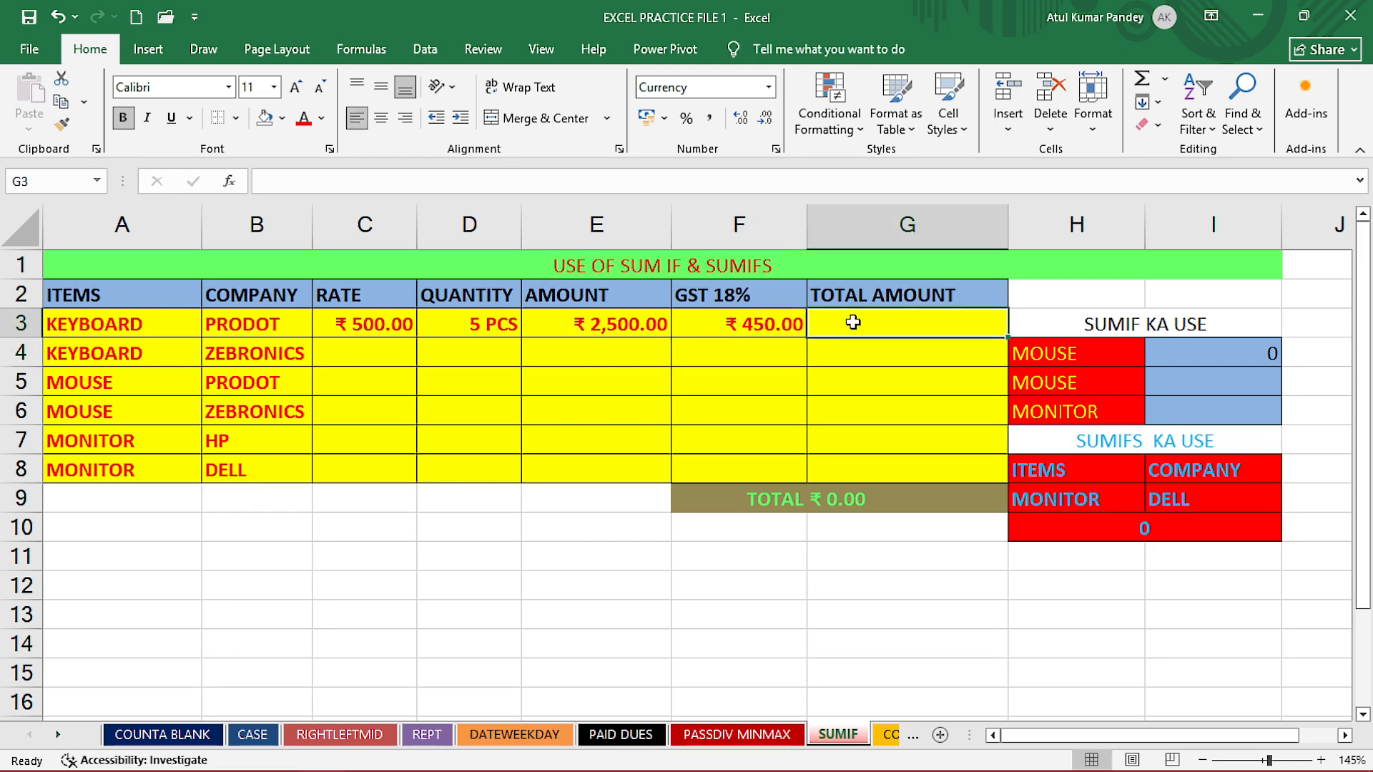
pyautogui.write('=')
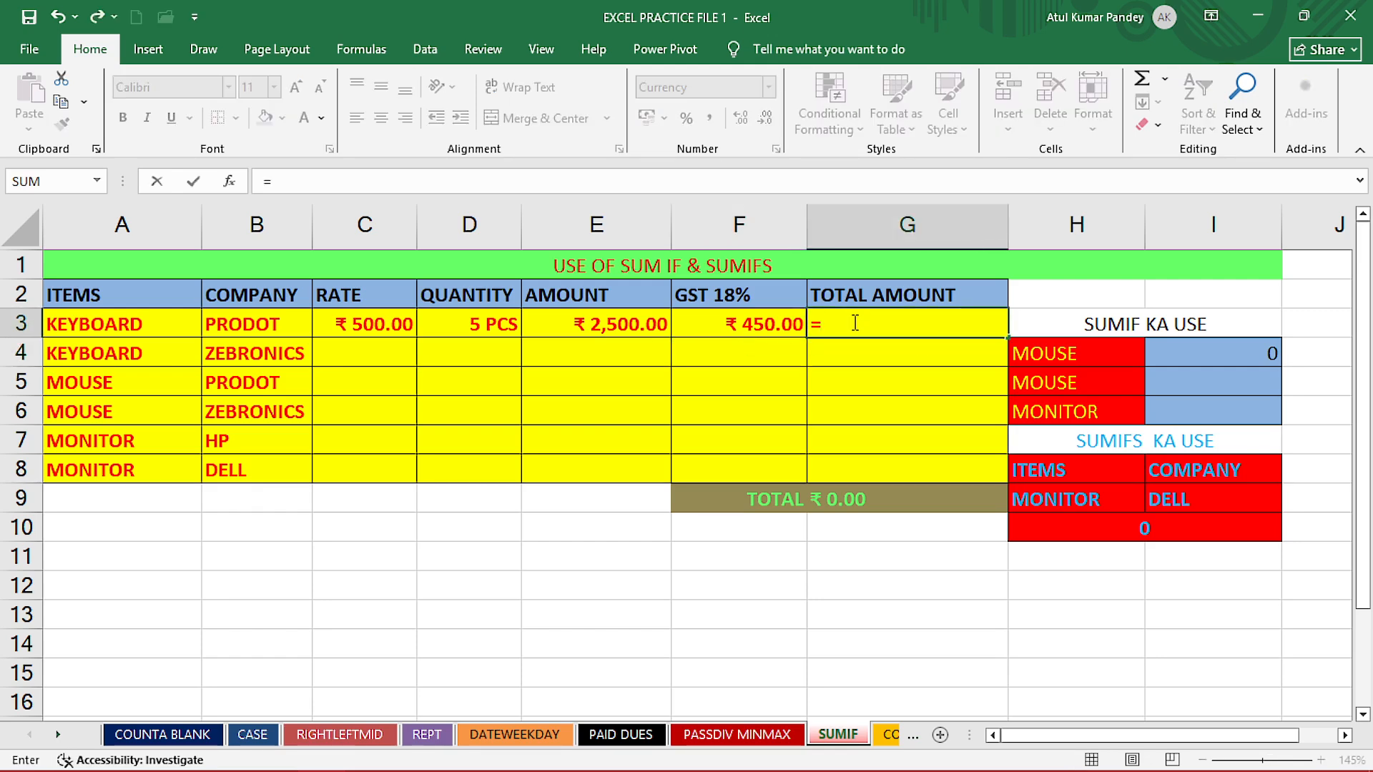
pyautogui.click(626, 335)
pyautogui.write('+')
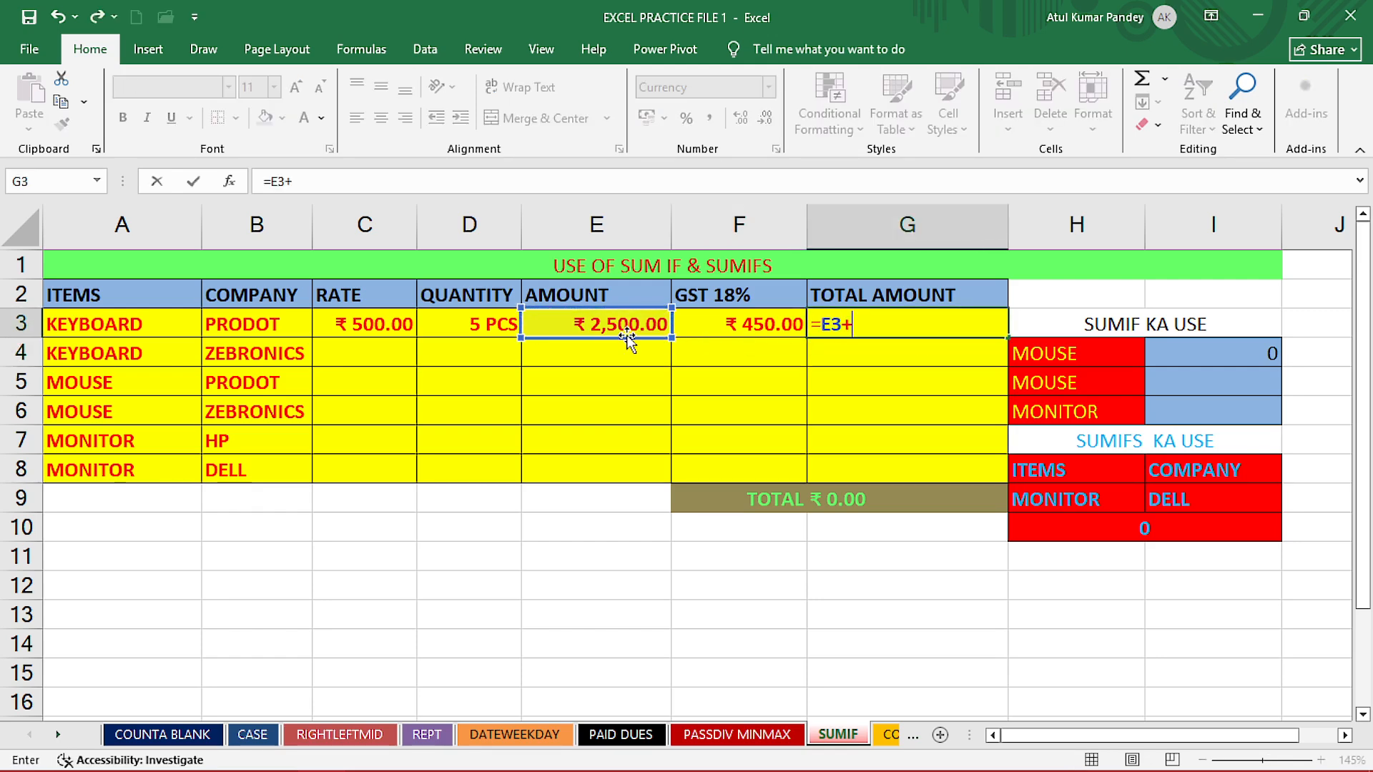
pyautogui.click(723, 323)
pyautogui.press('Return')
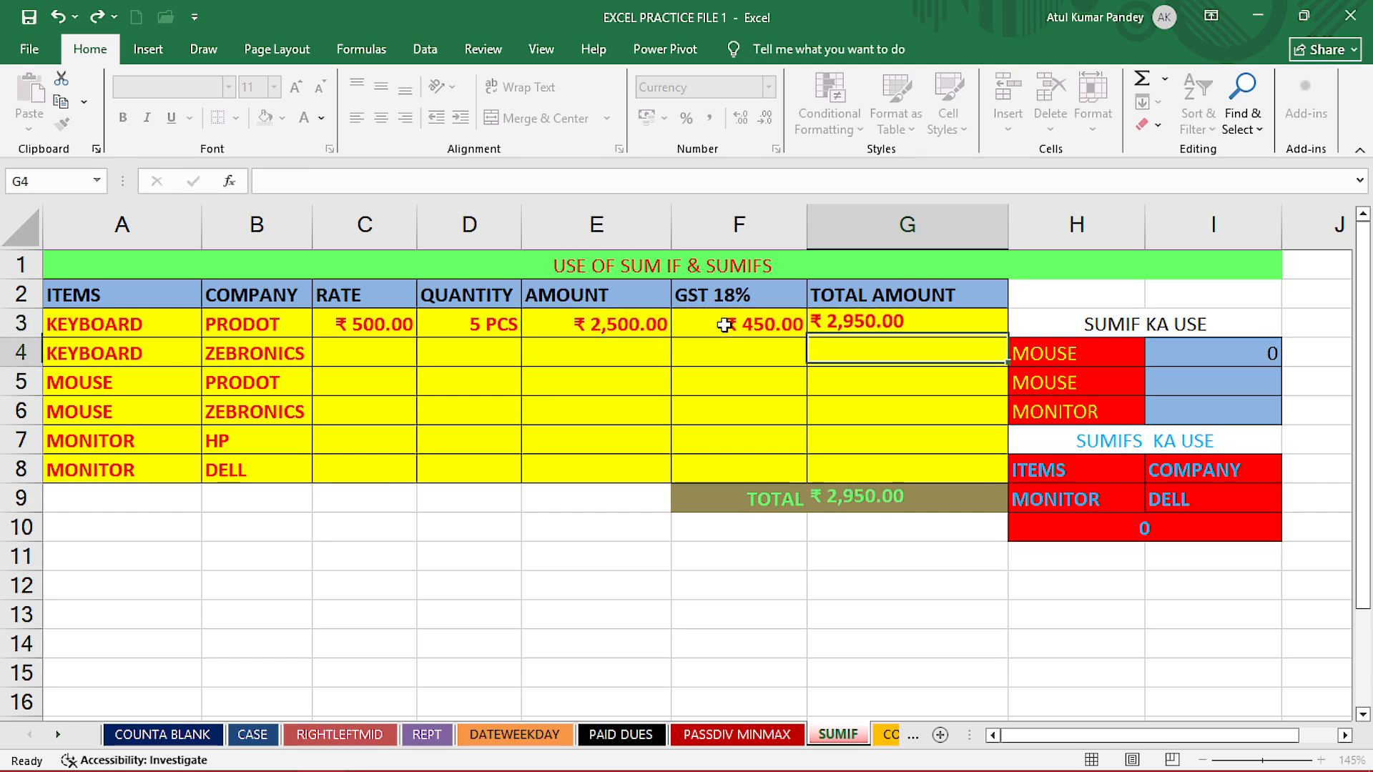
pyautogui.click(882, 498)
pyautogui.doubleClick(890, 501)
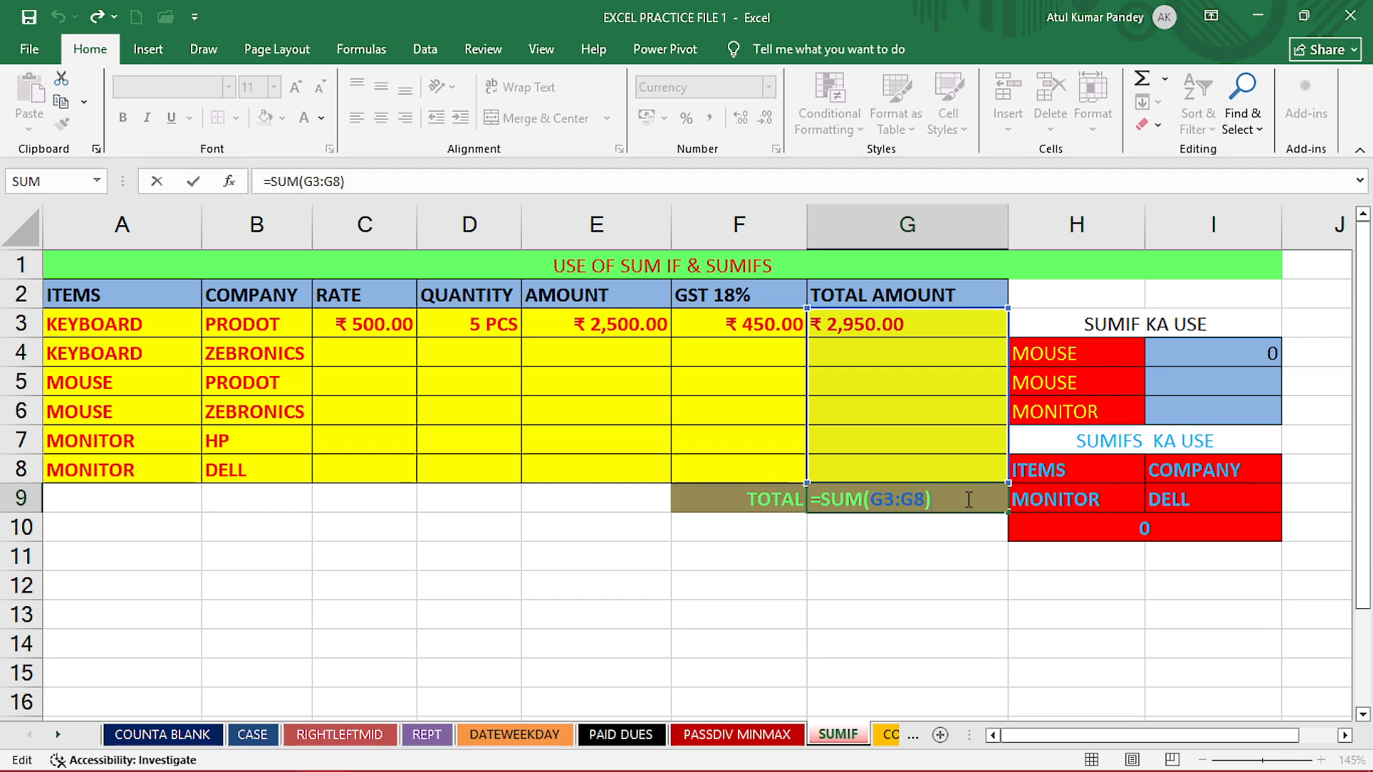
pyautogui.press('Return')
# - Undo the new row 3 entries and the clearing of C3:G8 to restore the original table data
pyautogui.hotkey('ctrl', 'z')
pyautogui.hotkey('ctrl', 'z')
pyautogui.hotkey('ctrl', 'z')
pyautogui.hotkey('ctrl', 'z')
pyautogui.hotkey('ctrl', 'z')
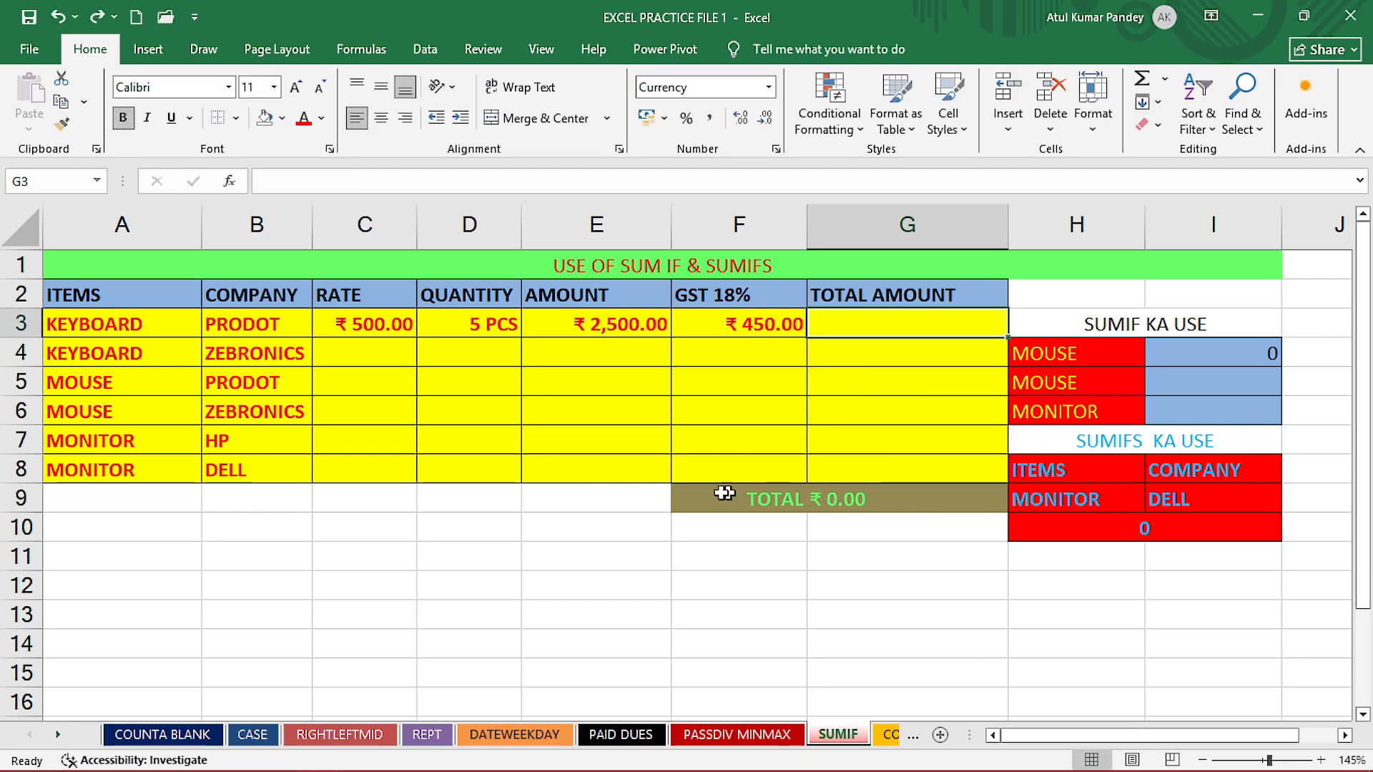
pyautogui.hotkey('ctrl', 'z')
pyautogui.hotkey('ctrl', 'z')
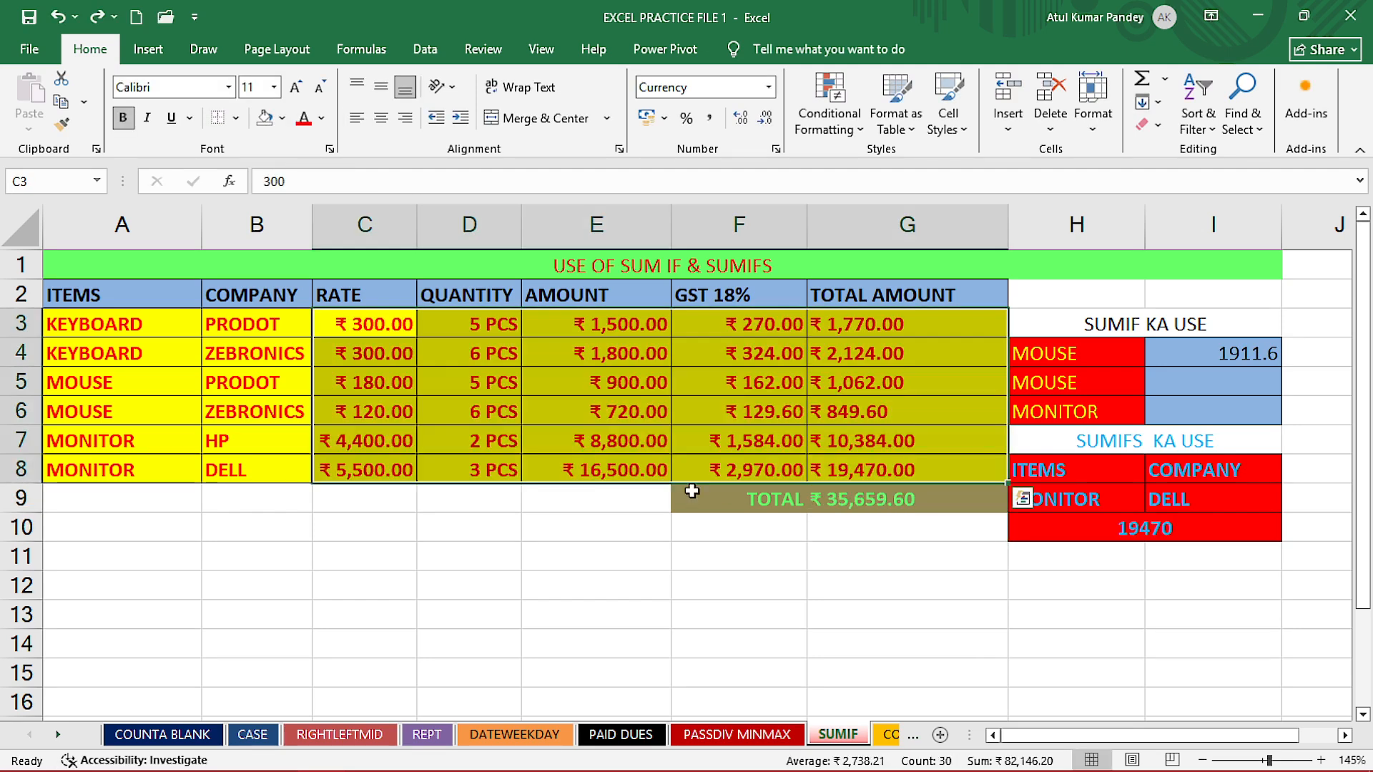
pyautogui.click(597, 561)
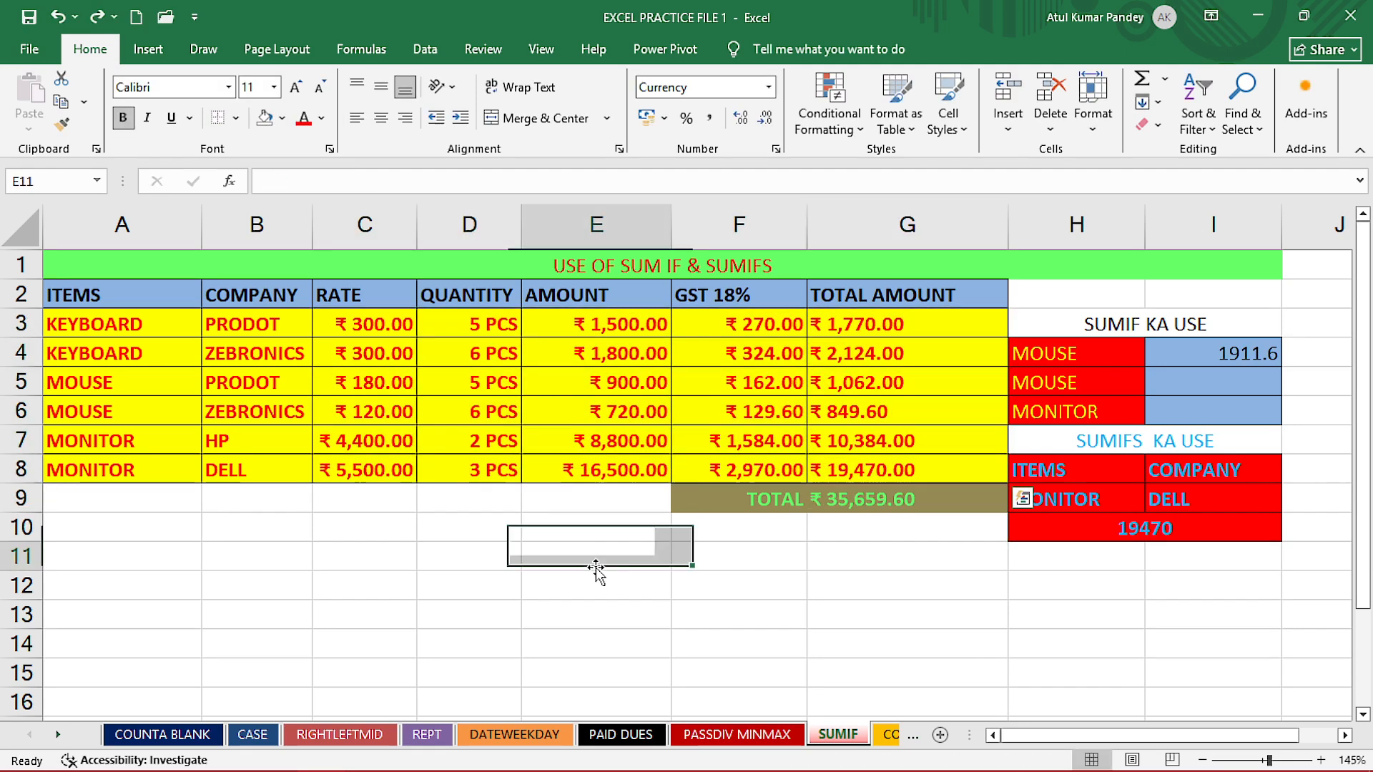
# - Clear the grand total in G9 and recalculate it with the formula =SUM(G3:G8)
pyautogui.click(854, 504)
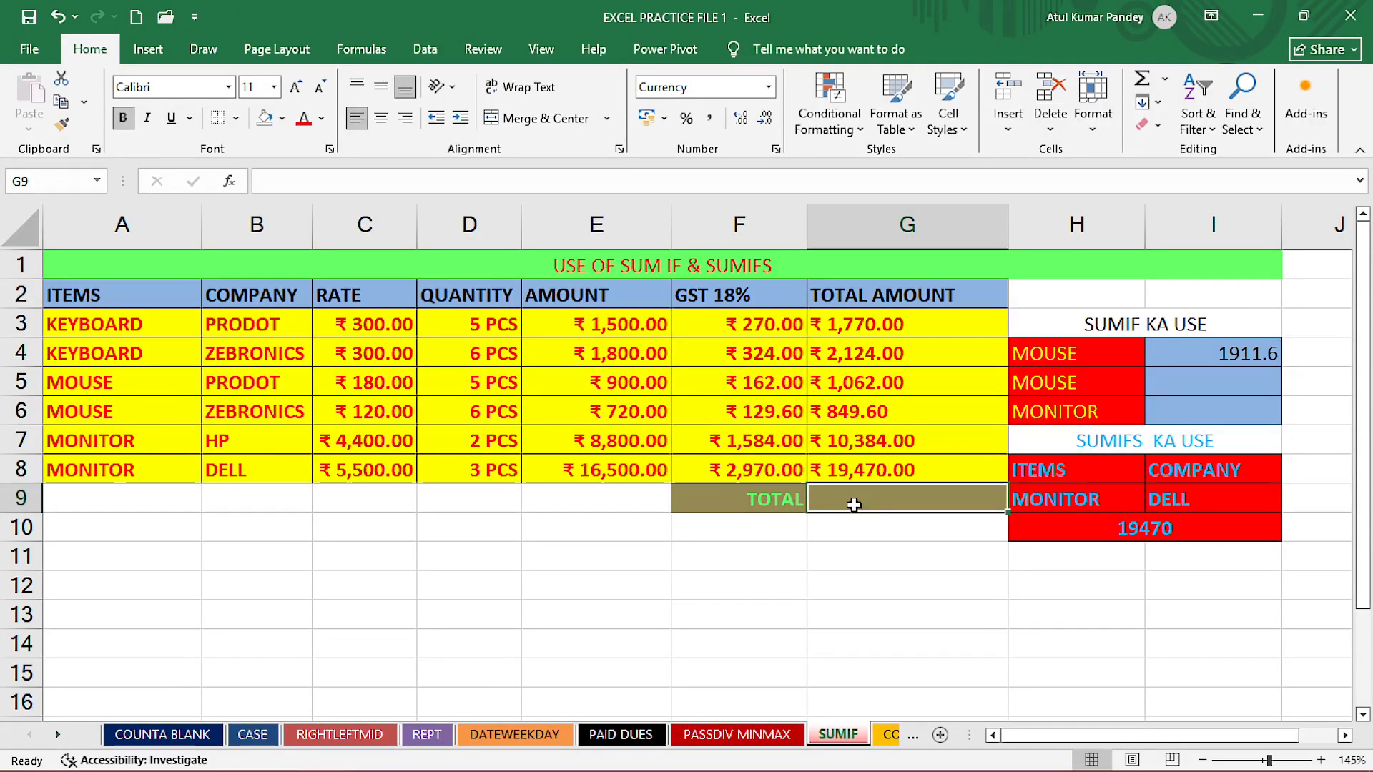
pyautogui.write('=SUM(')
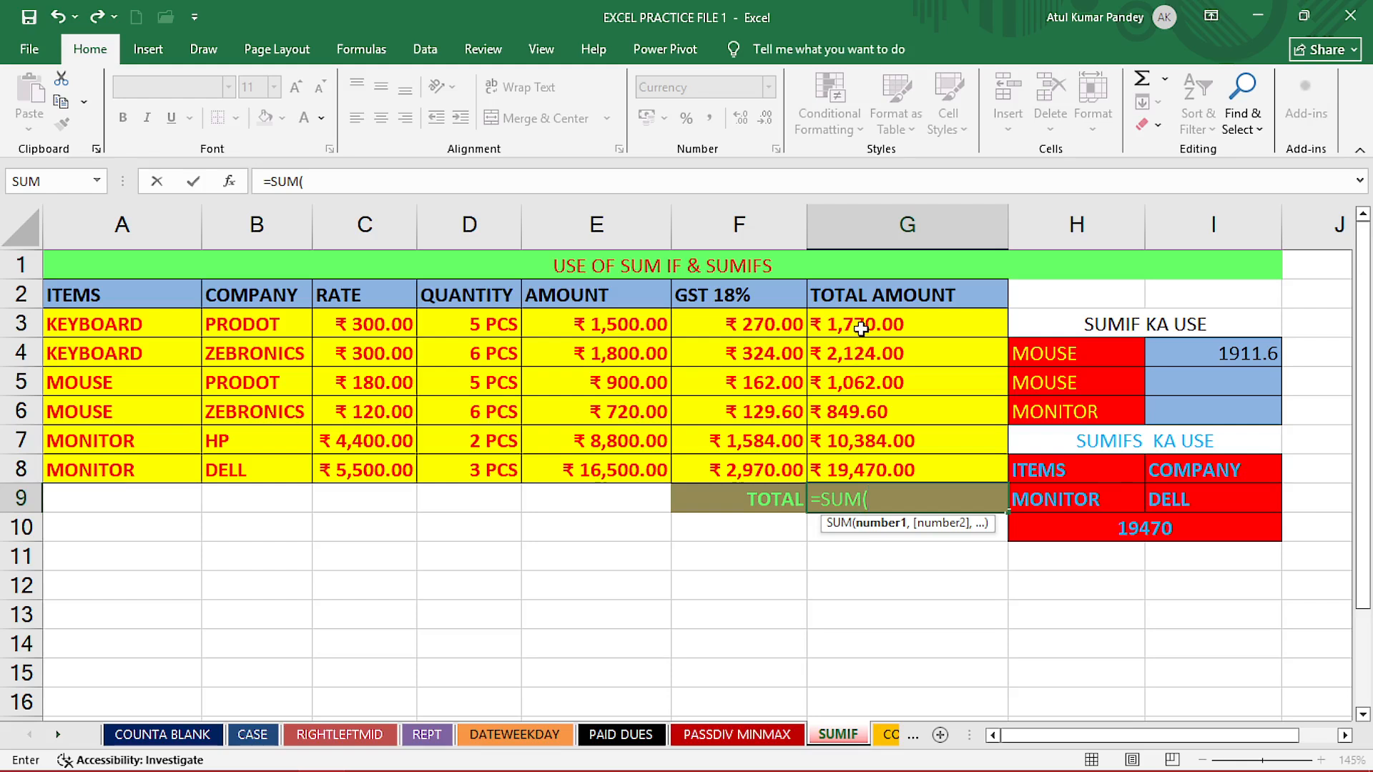
pyautogui.moveTo(861, 328); pyautogui.dragTo(866, 466)
pyautogui.press('Return')
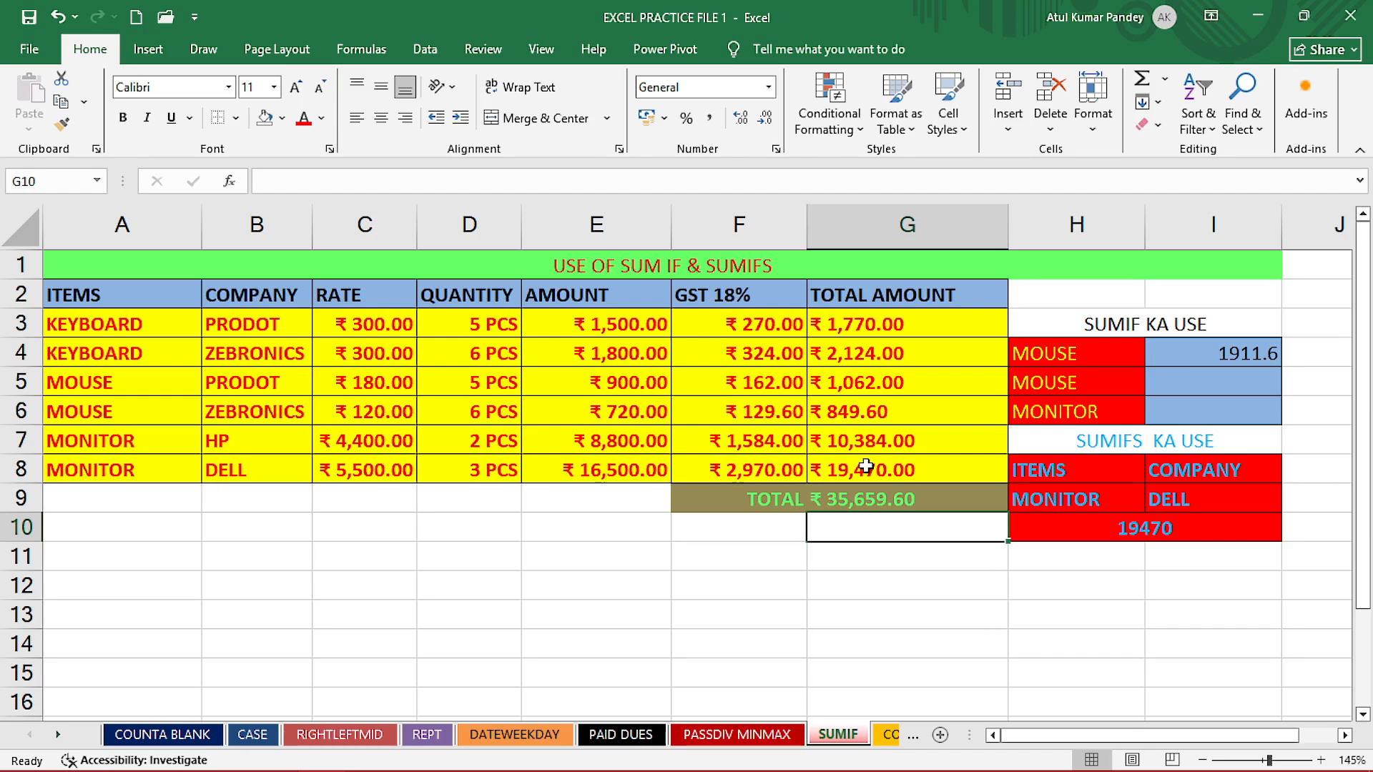
# - Clear the SUMIF result cells I4:I6
pyautogui.click(1264, 348)
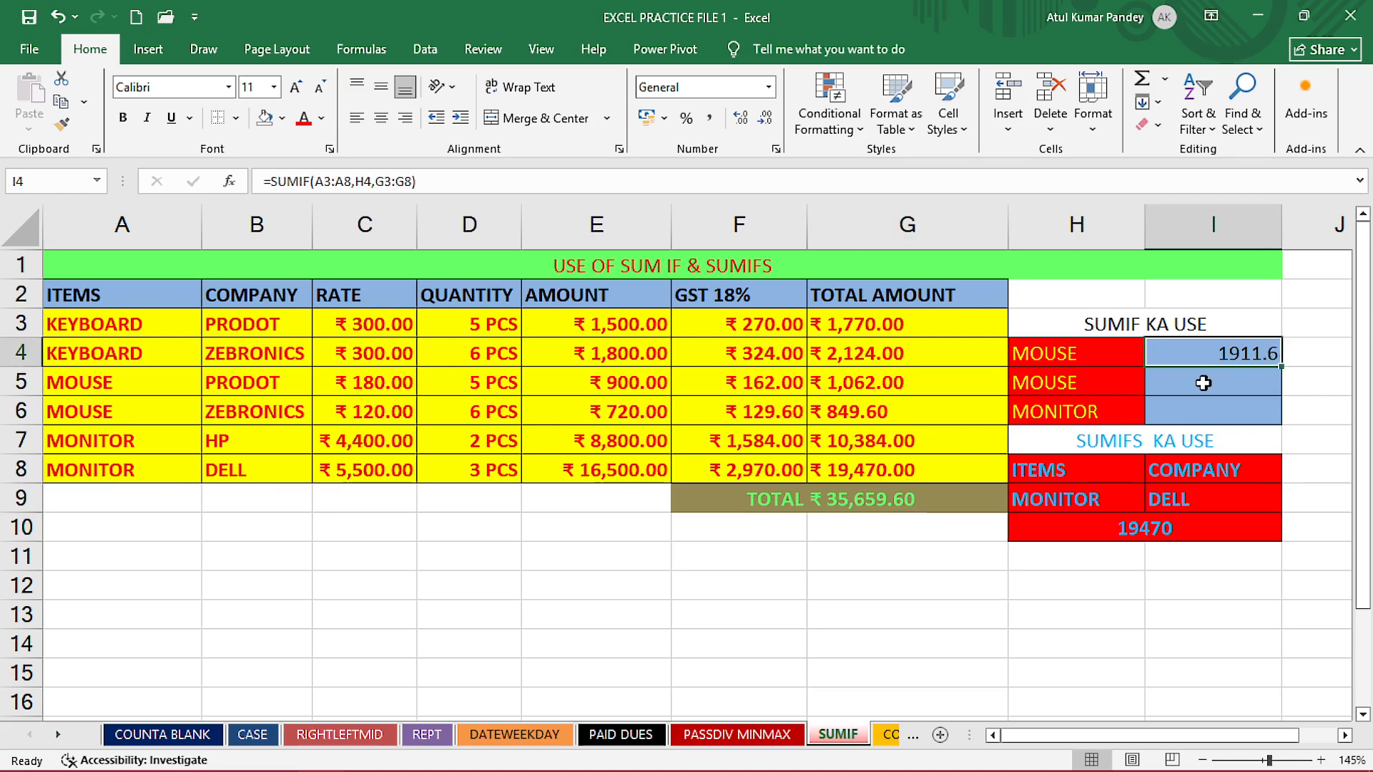
pyautogui.moveTo(1205, 363); pyautogui.dragTo(1206, 409)
pyautogui.press('Delete')
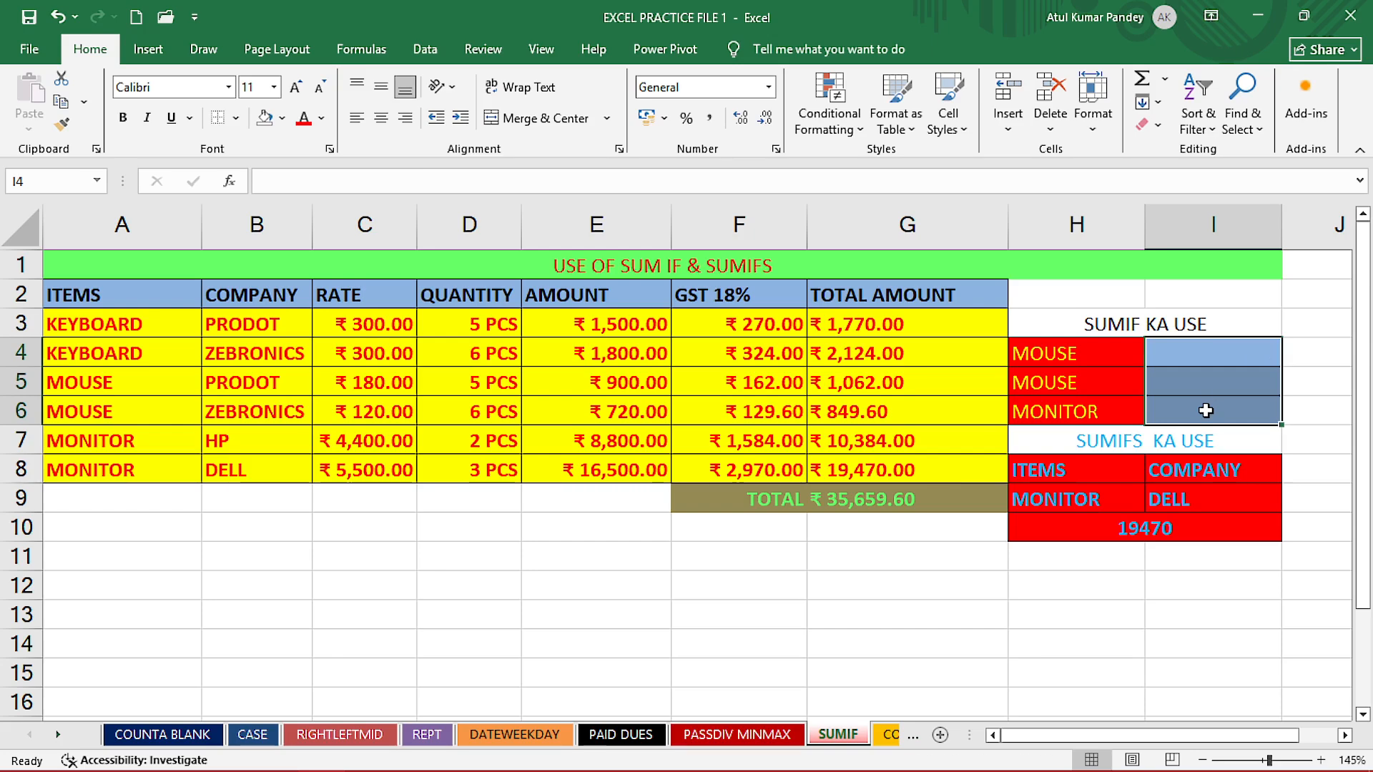
# - Sum the total amounts for the item named in H4 by entering =SUMIF(A3:A8,H4,G3:G8) in I4
pyautogui.click(1210, 352)
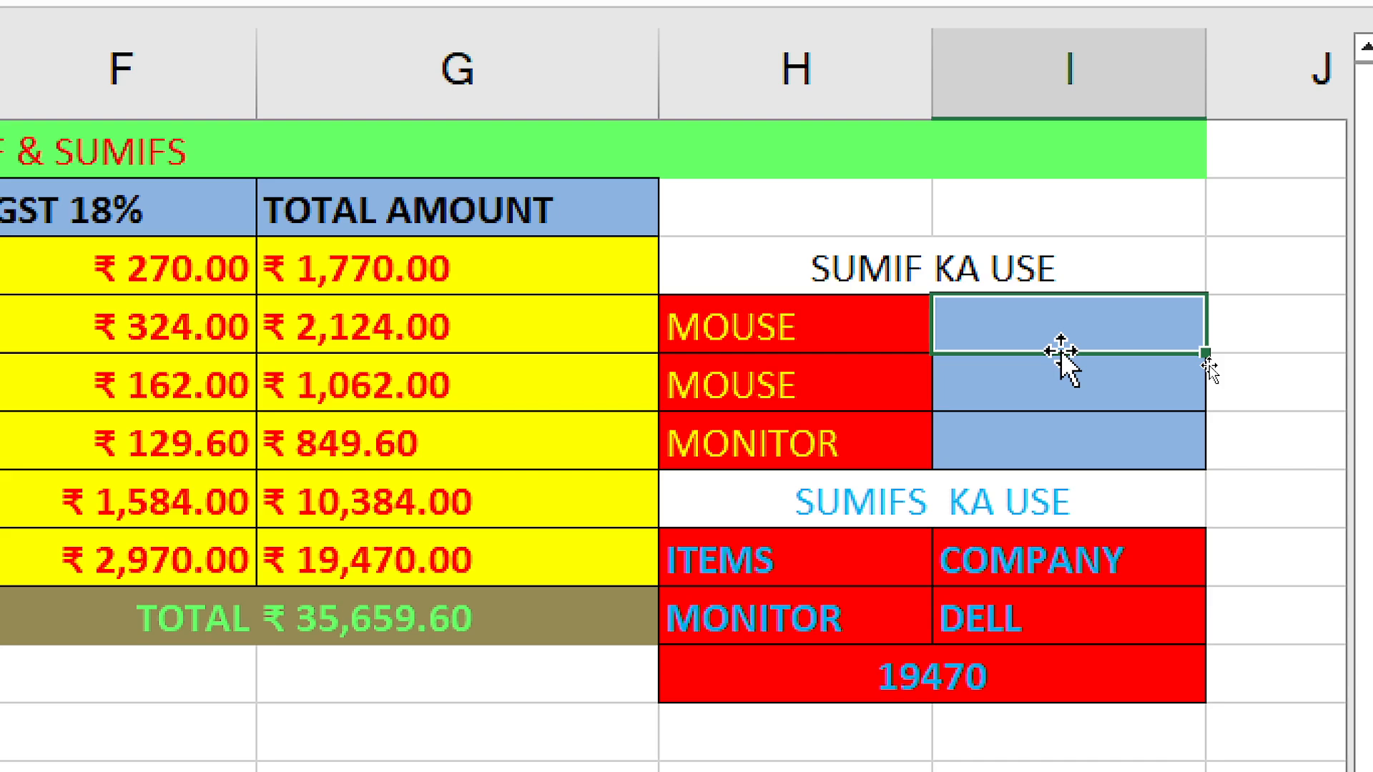
pyautogui.write('=')
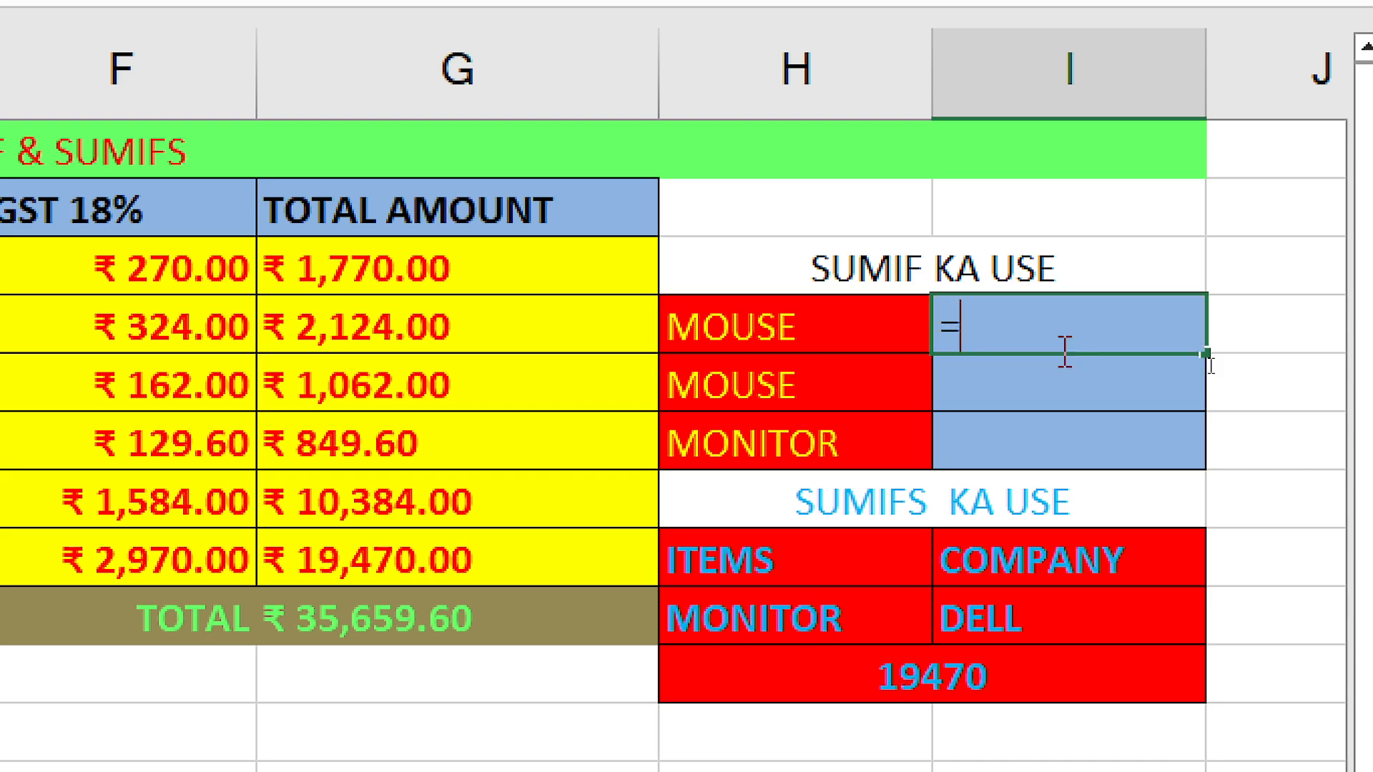
pyautogui.write('SUMIF')
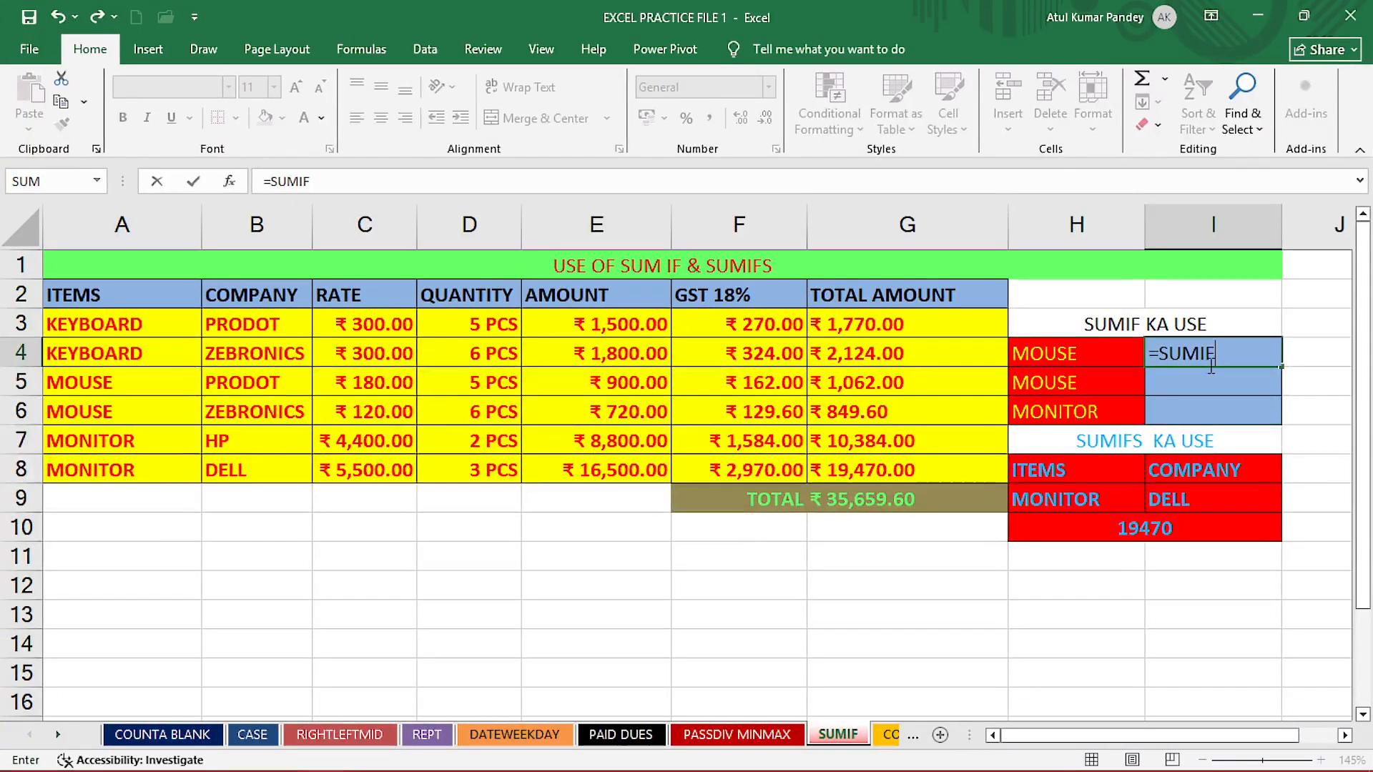
pyautogui.press('Tab')
pyautogui.doubleClick(1074, 361)
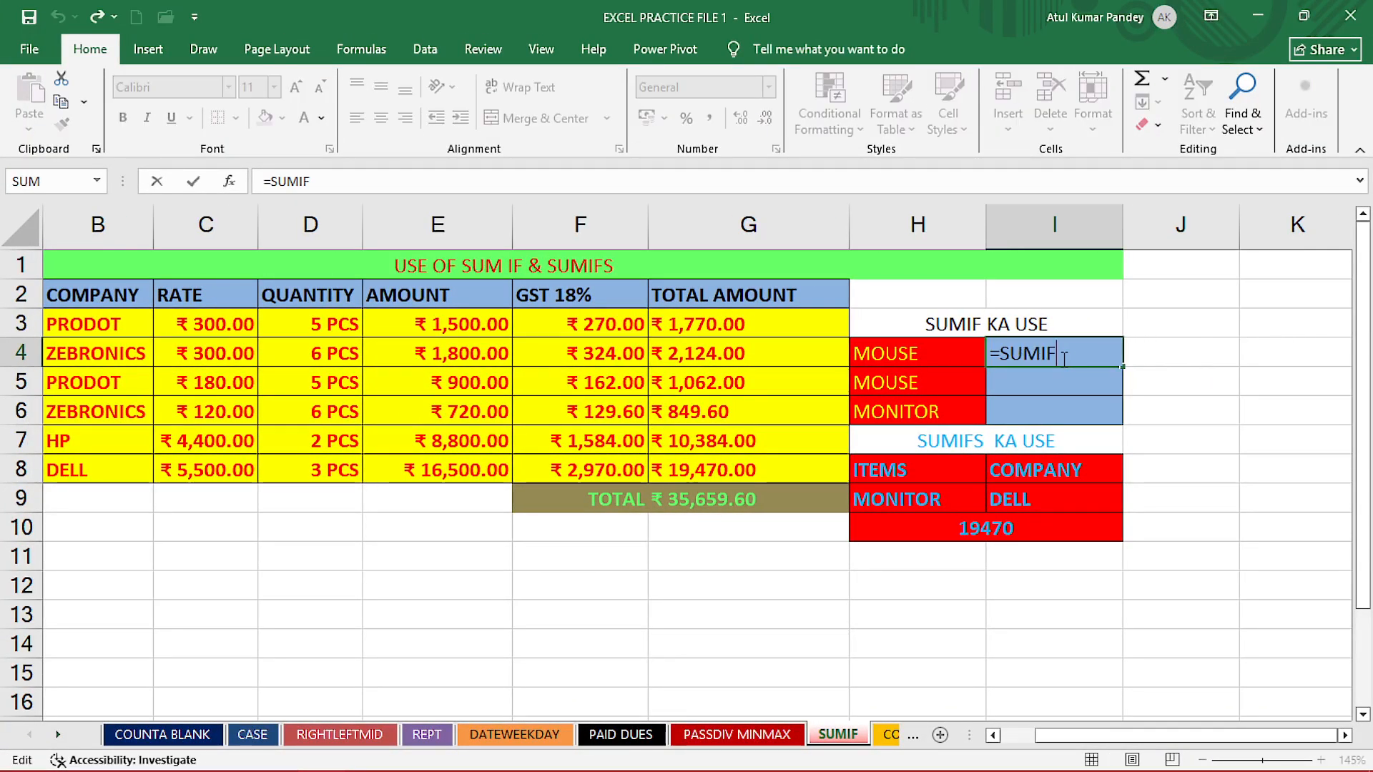
pyautogui.write('(')
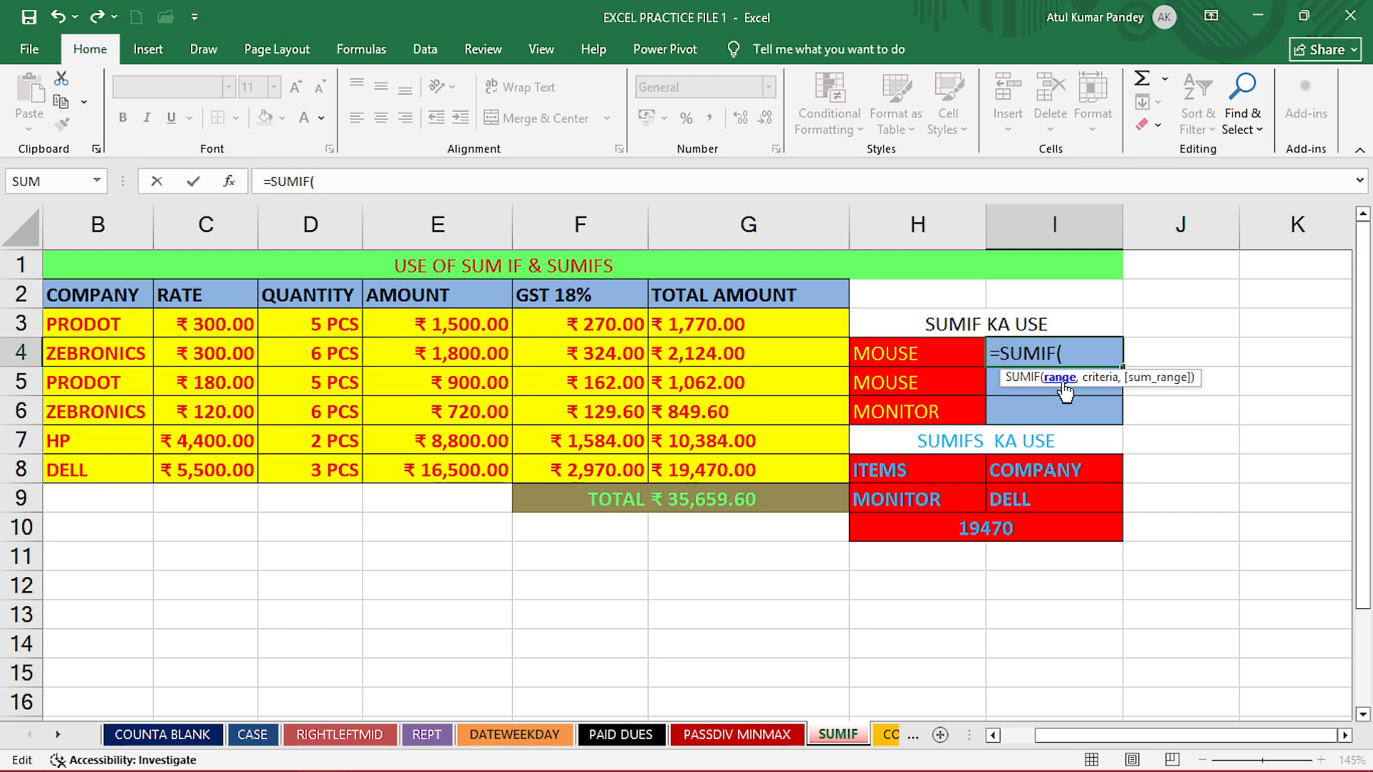
pyautogui.moveTo(1104, 737); pyautogui.dragTo(1092, 748)
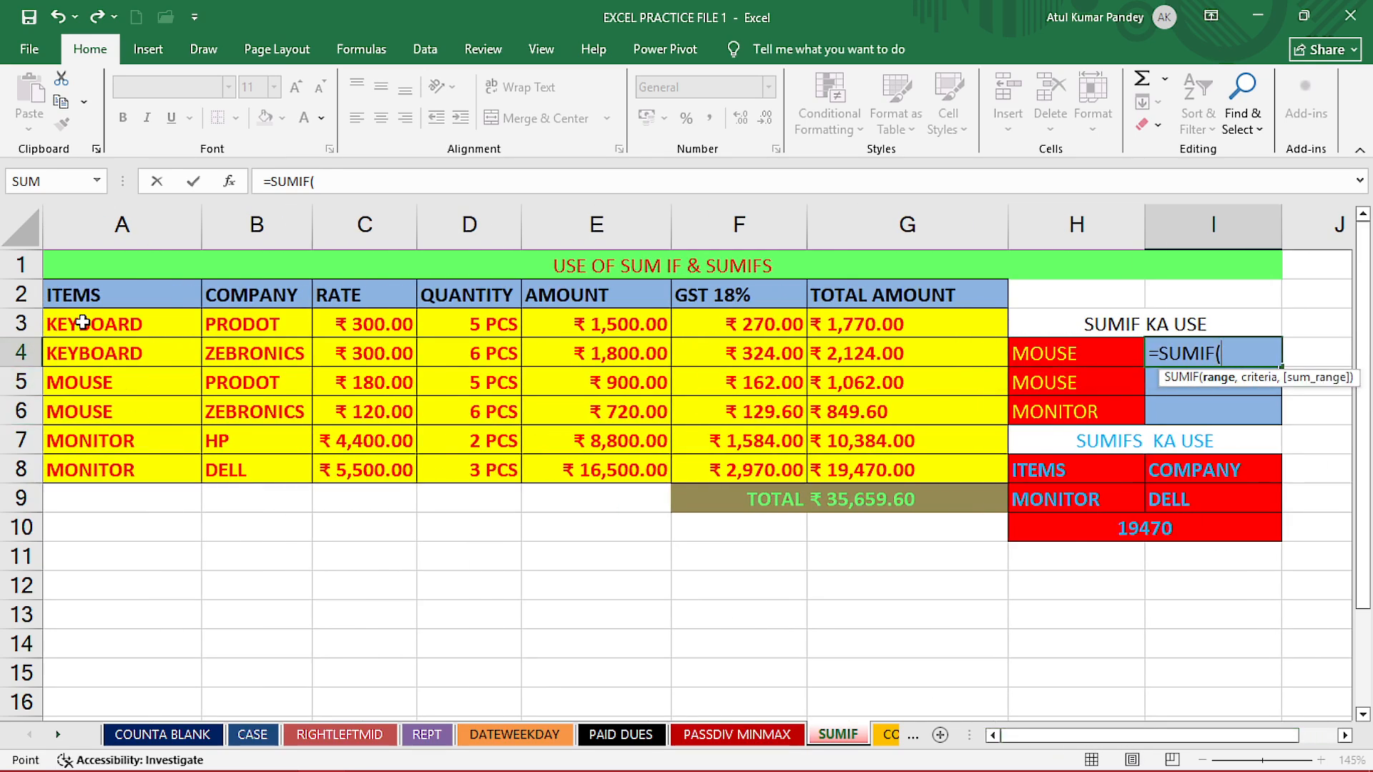
pyautogui.moveTo(71, 325); pyautogui.dragTo(90, 469)
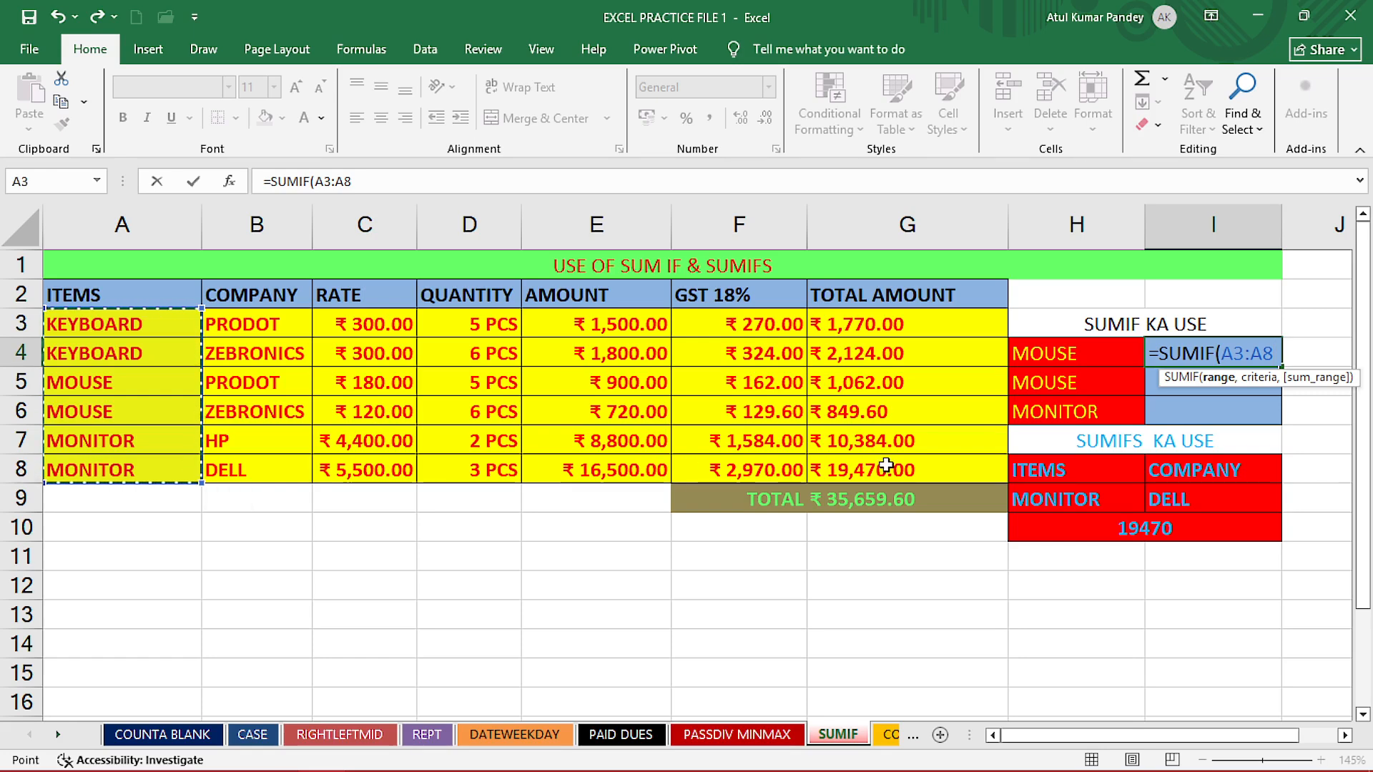
pyautogui.write(',')
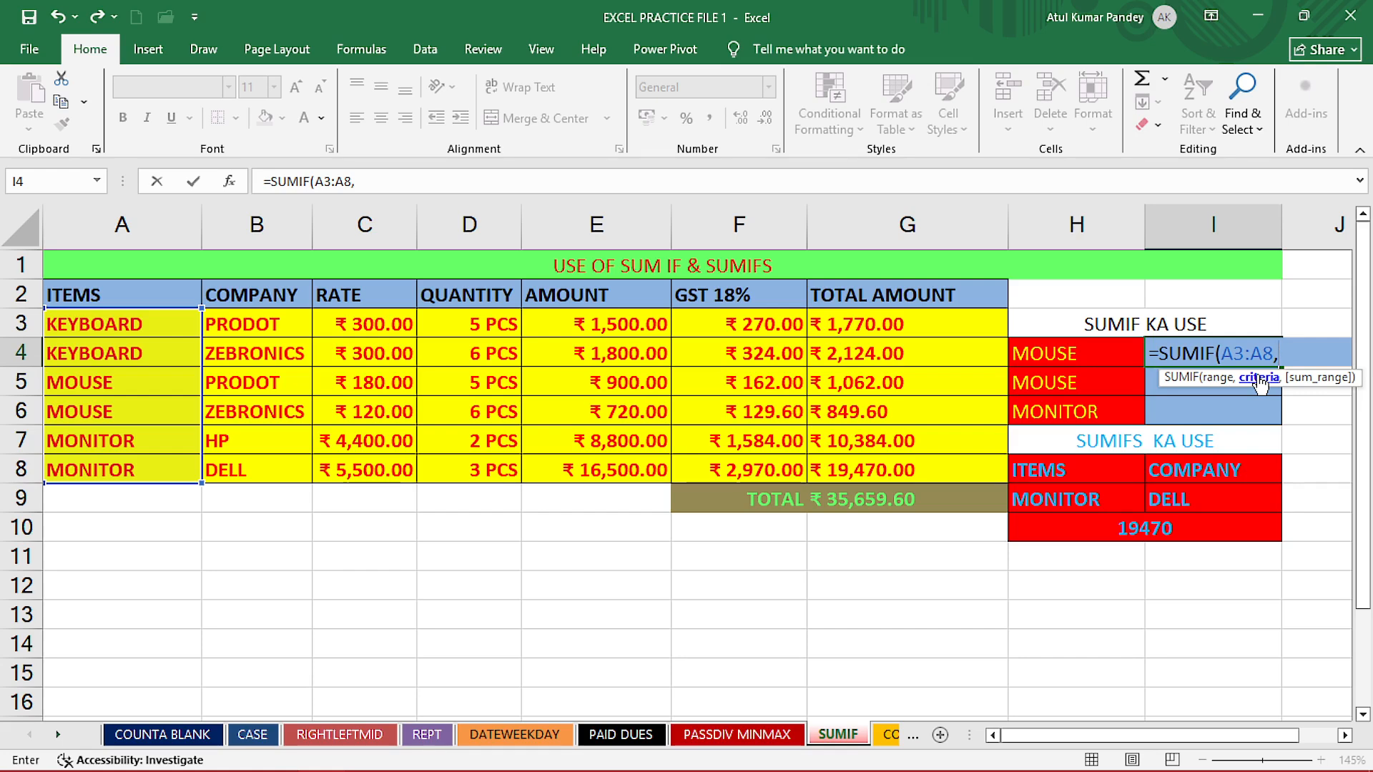
pyautogui.click(1058, 355)
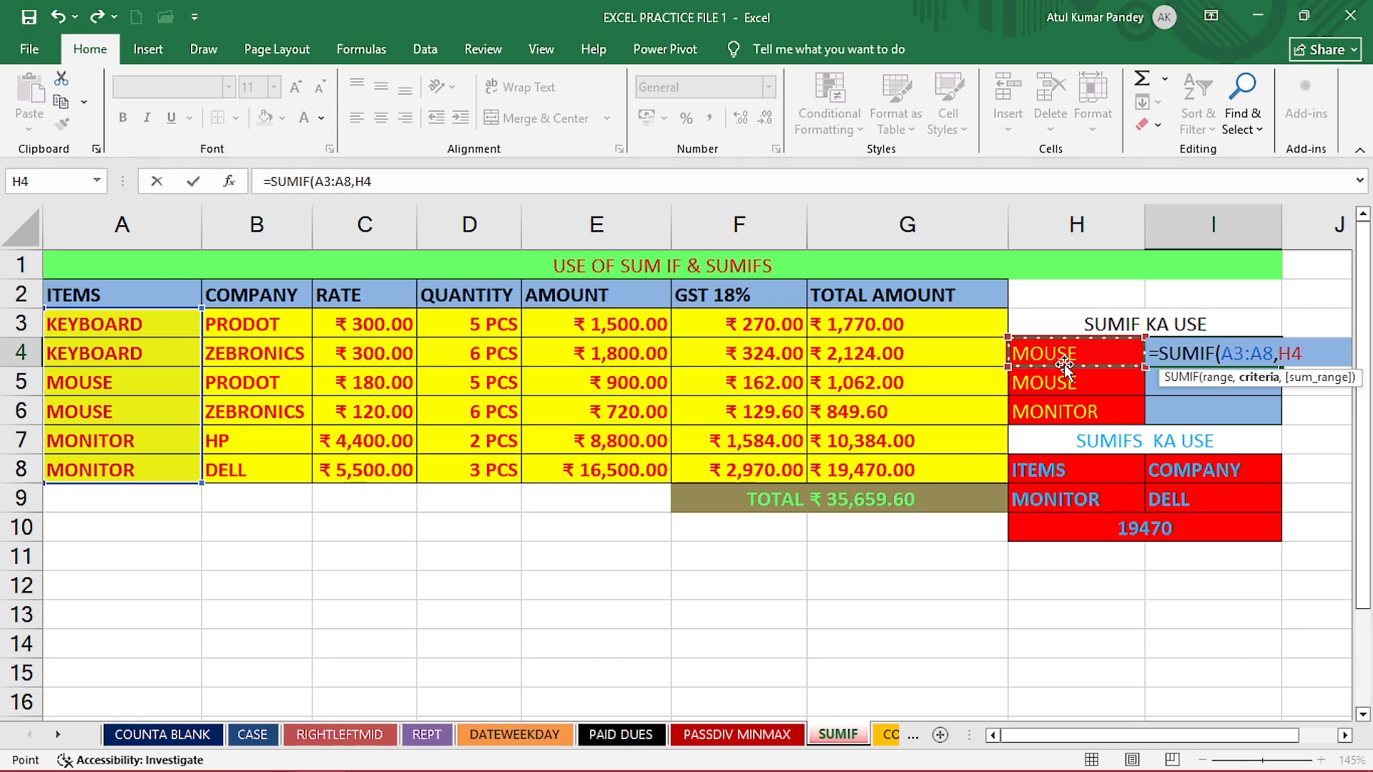
pyautogui.write(',')
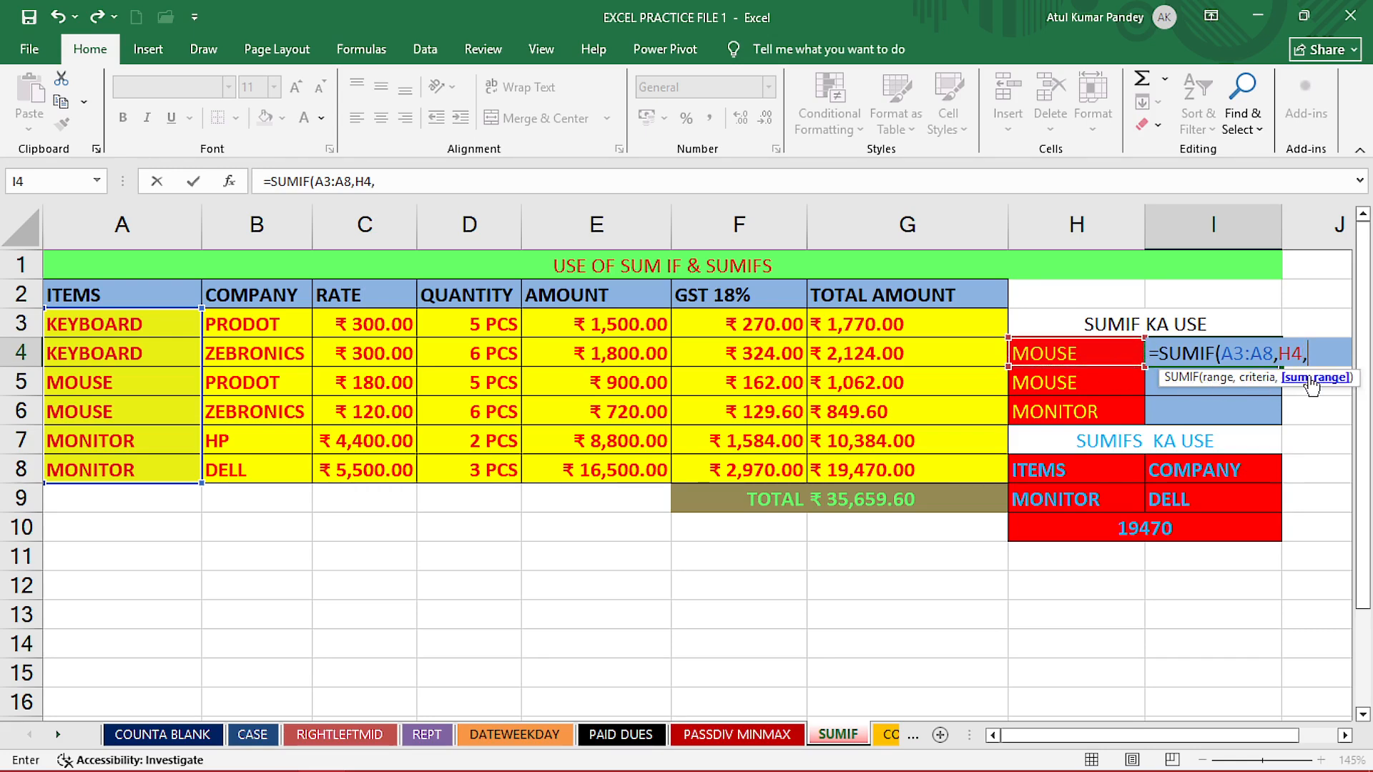
pyautogui.moveTo(910, 323); pyautogui.dragTo(894, 466)
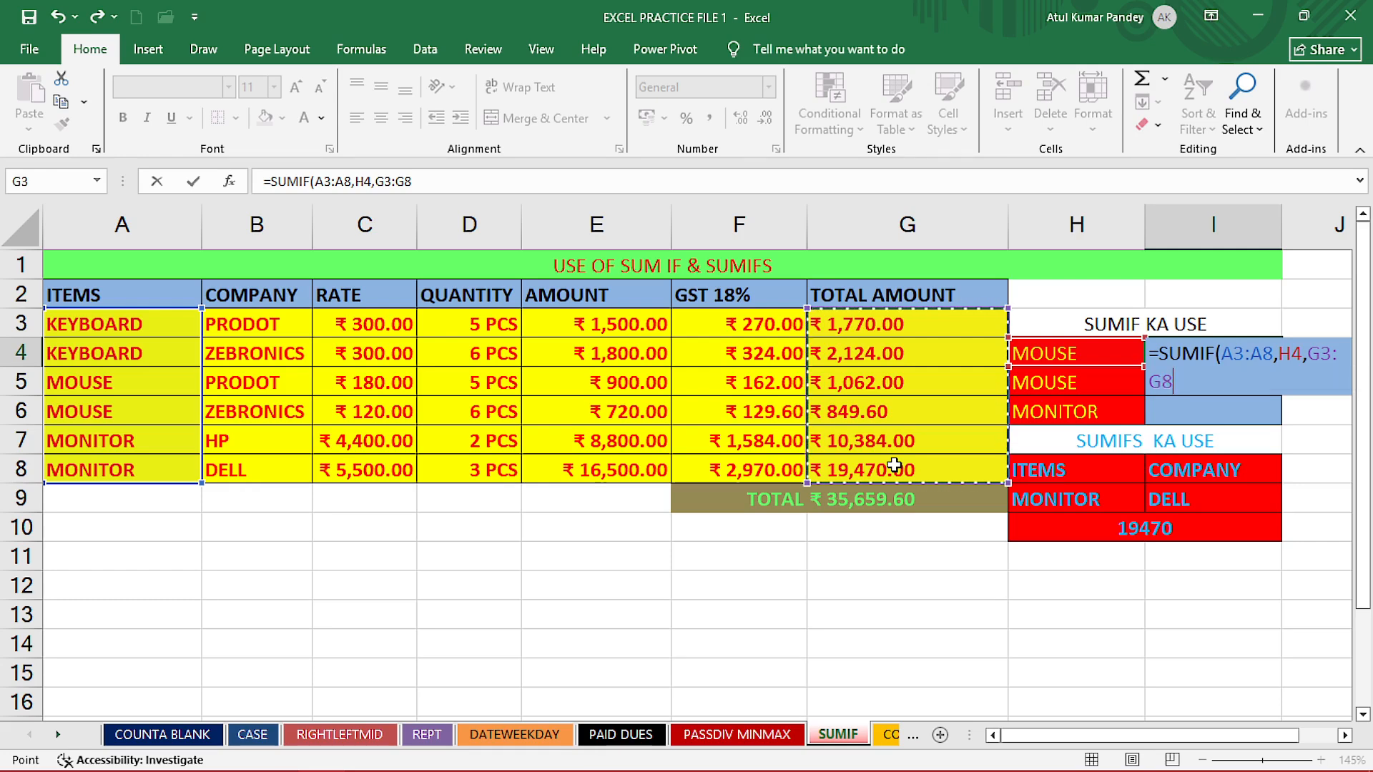
pyautogui.press('Return')
pyautogui.click(1208, 359)
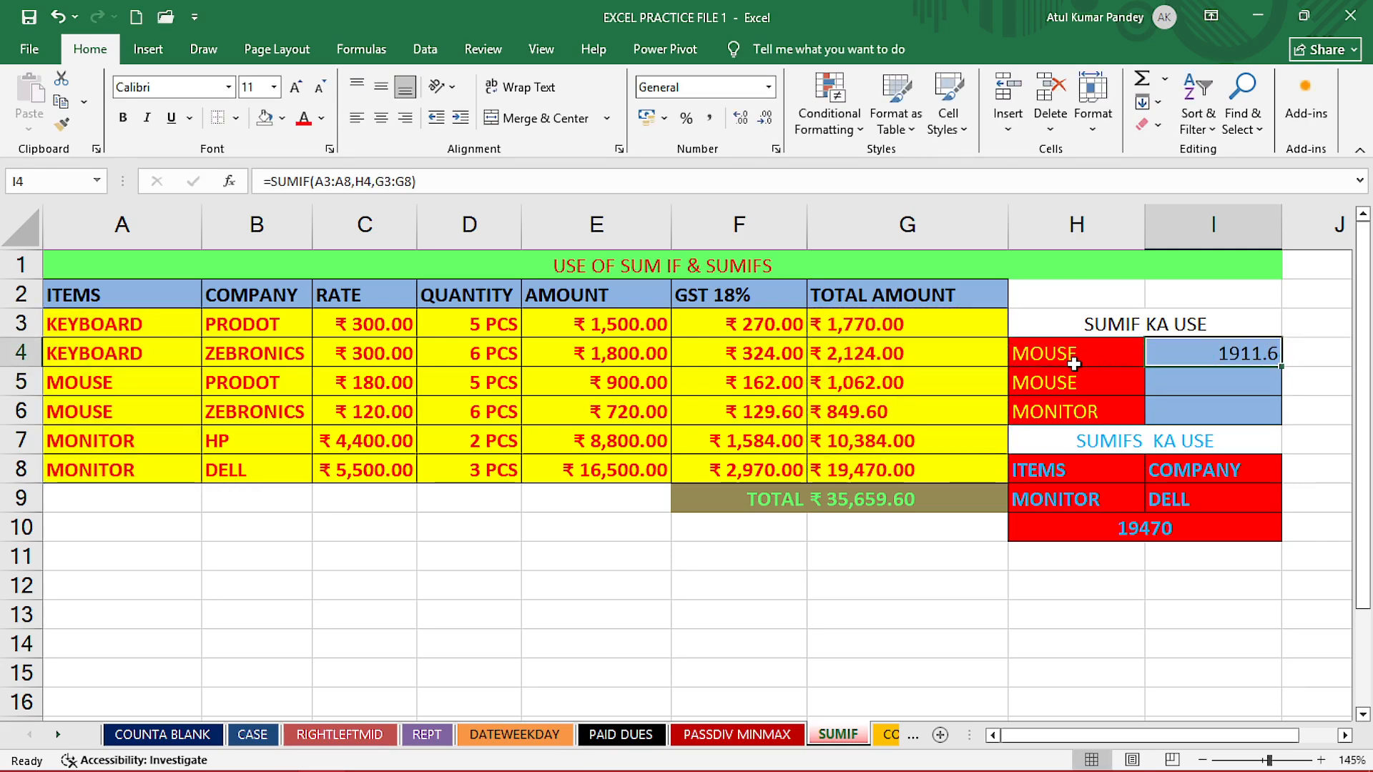
# - Change the SUMIF criterion in H4 to MONITOR and check the result in I4
pyautogui.click(1066, 362)
pyautogui.write('MONITOR')
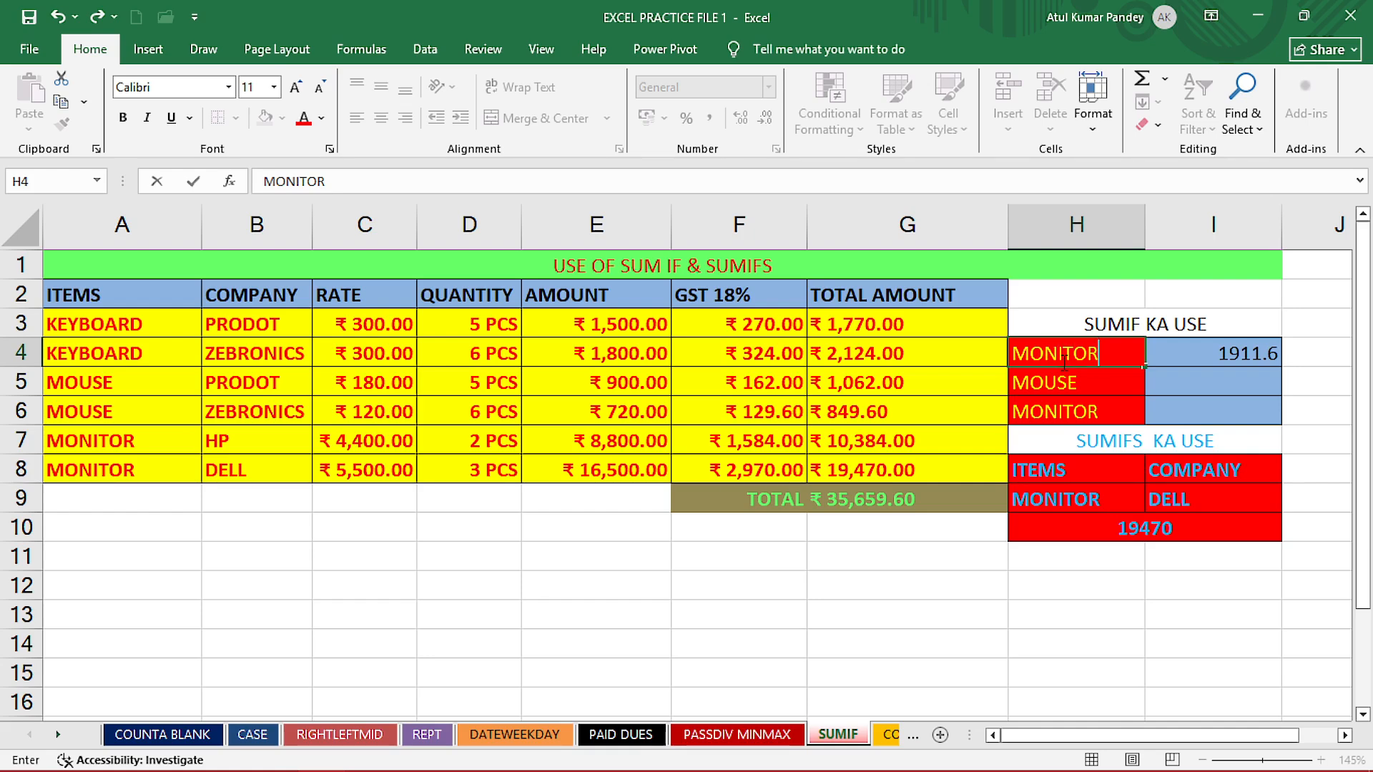
pyautogui.press('Return')
pyautogui.click(1198, 354)
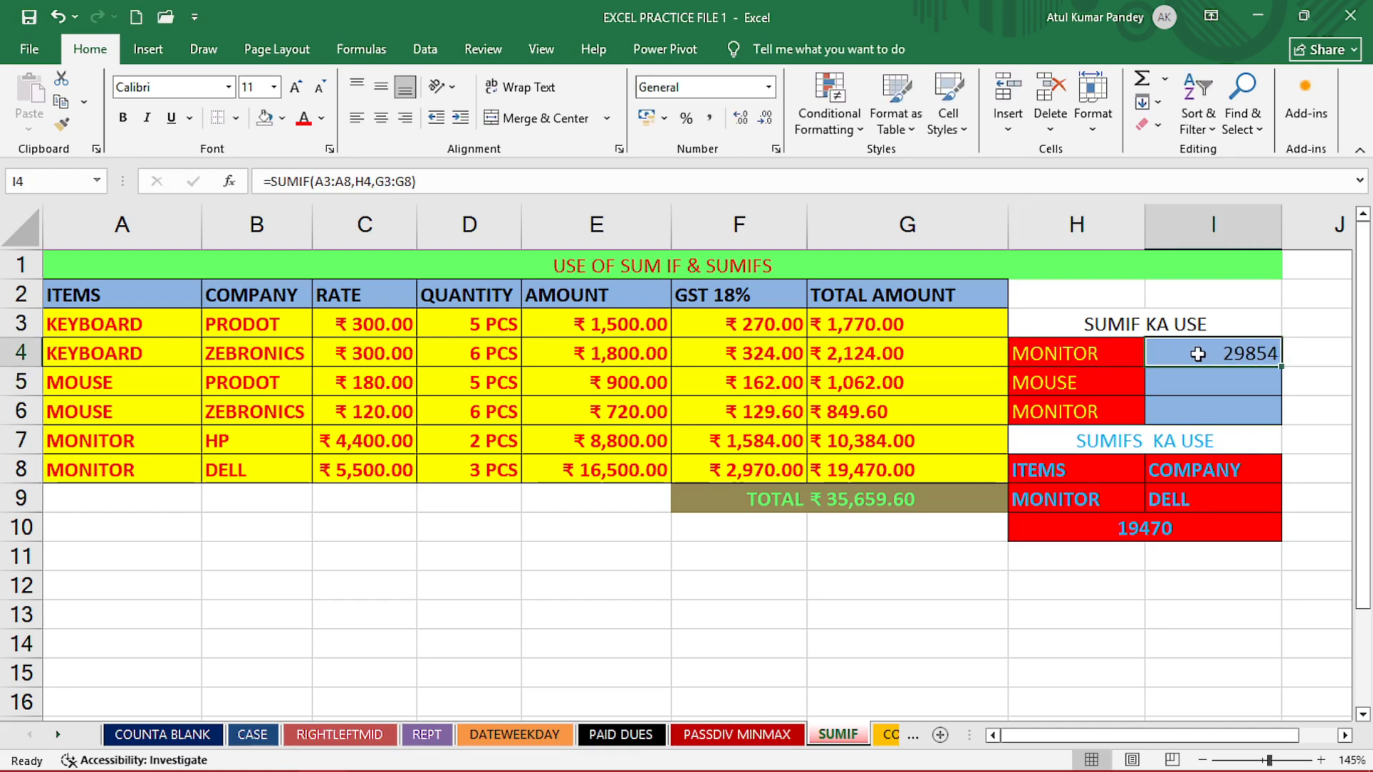
pyautogui.click(1086, 354)
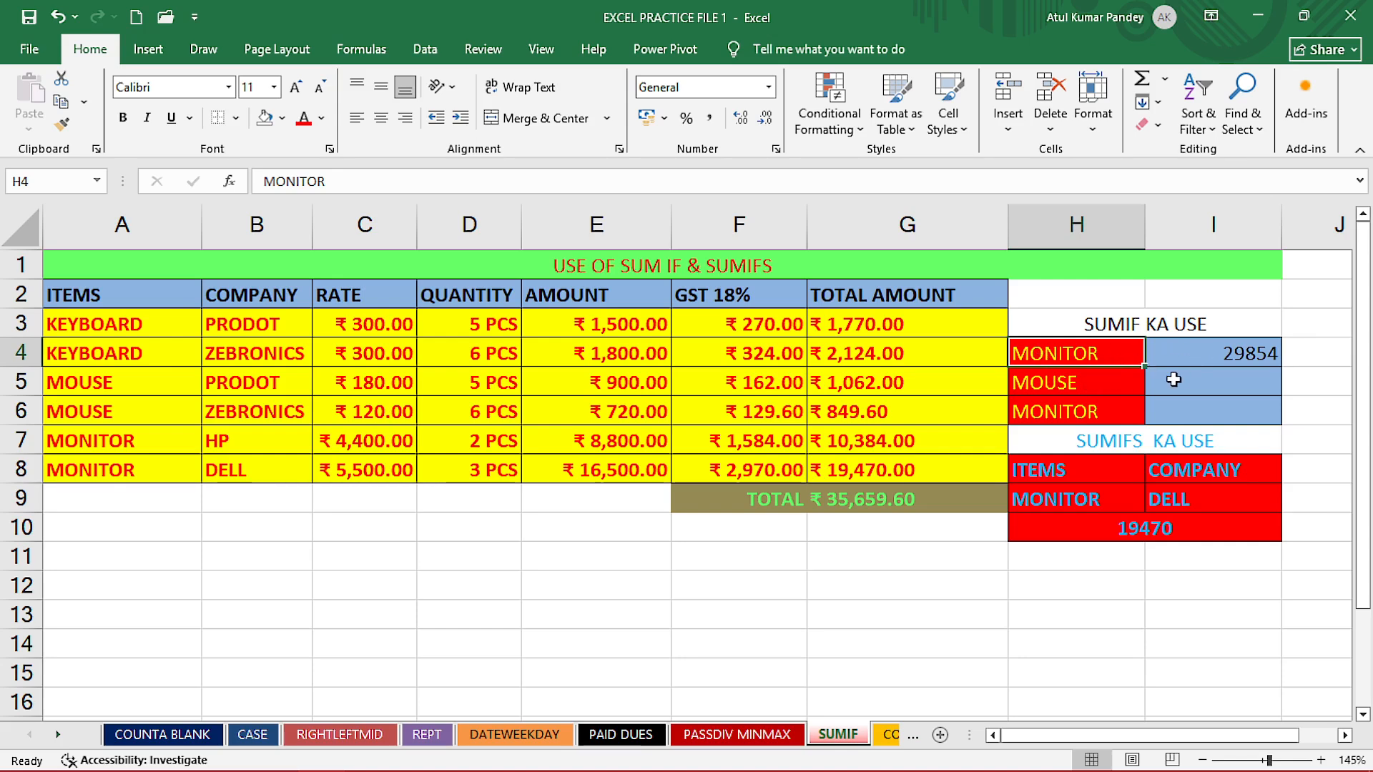
pyautogui.press('Down')
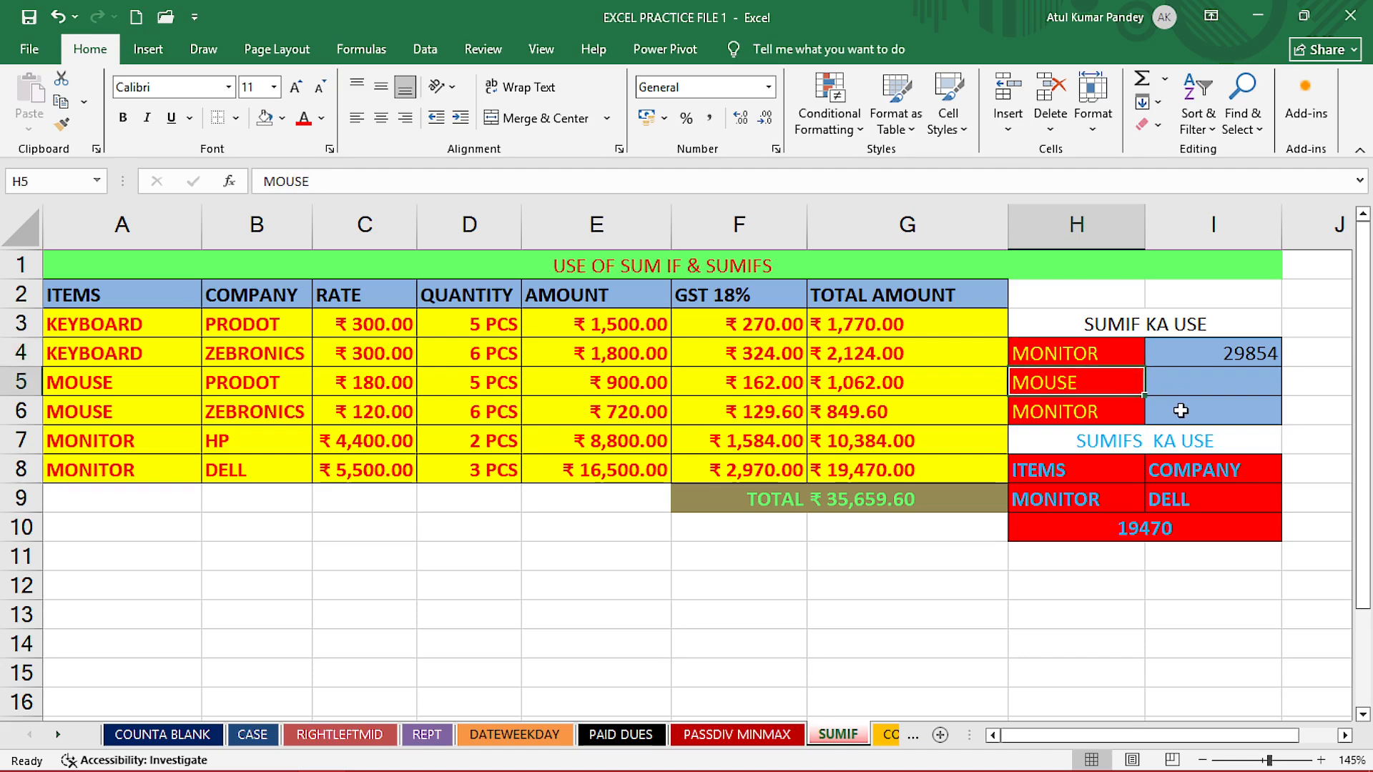
pyautogui.click(1187, 420)
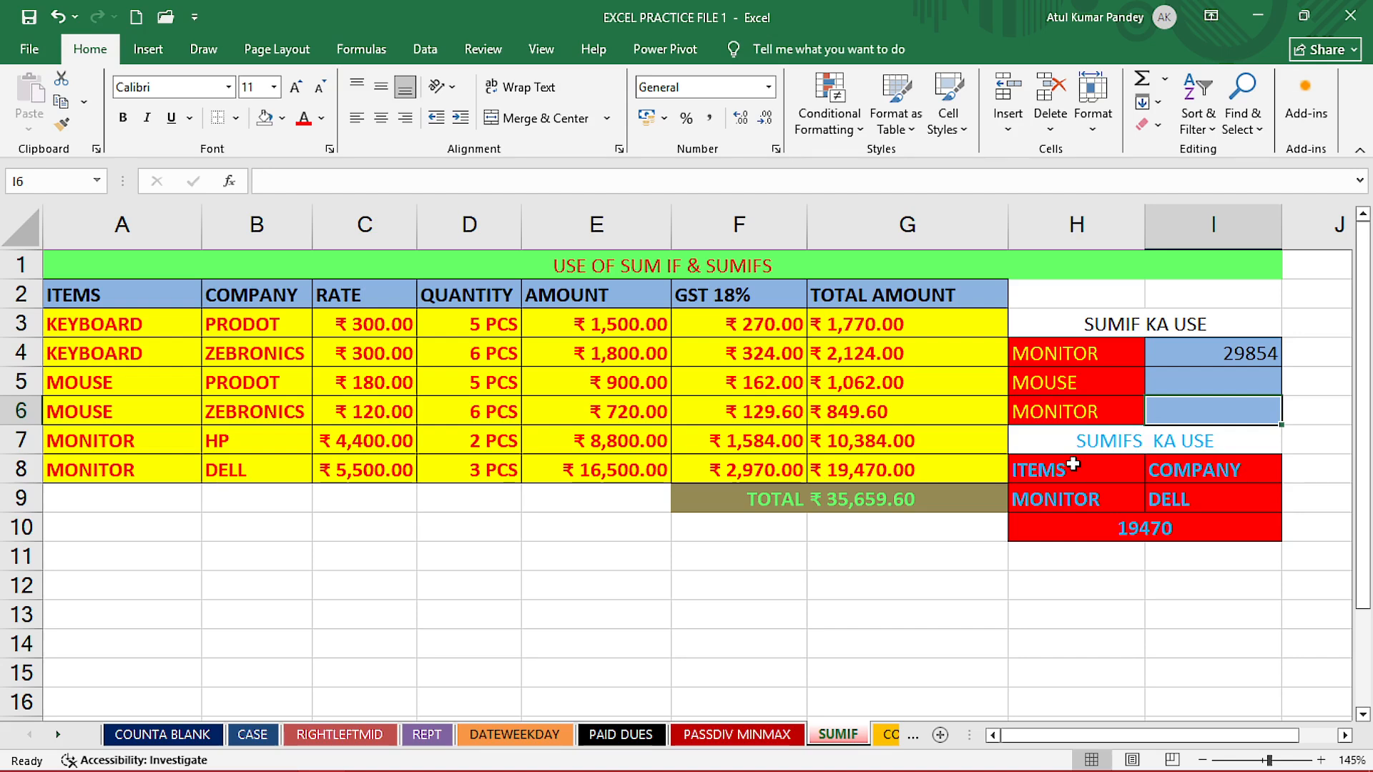
pyautogui.click(1122, 372)
pyautogui.click(1181, 359)
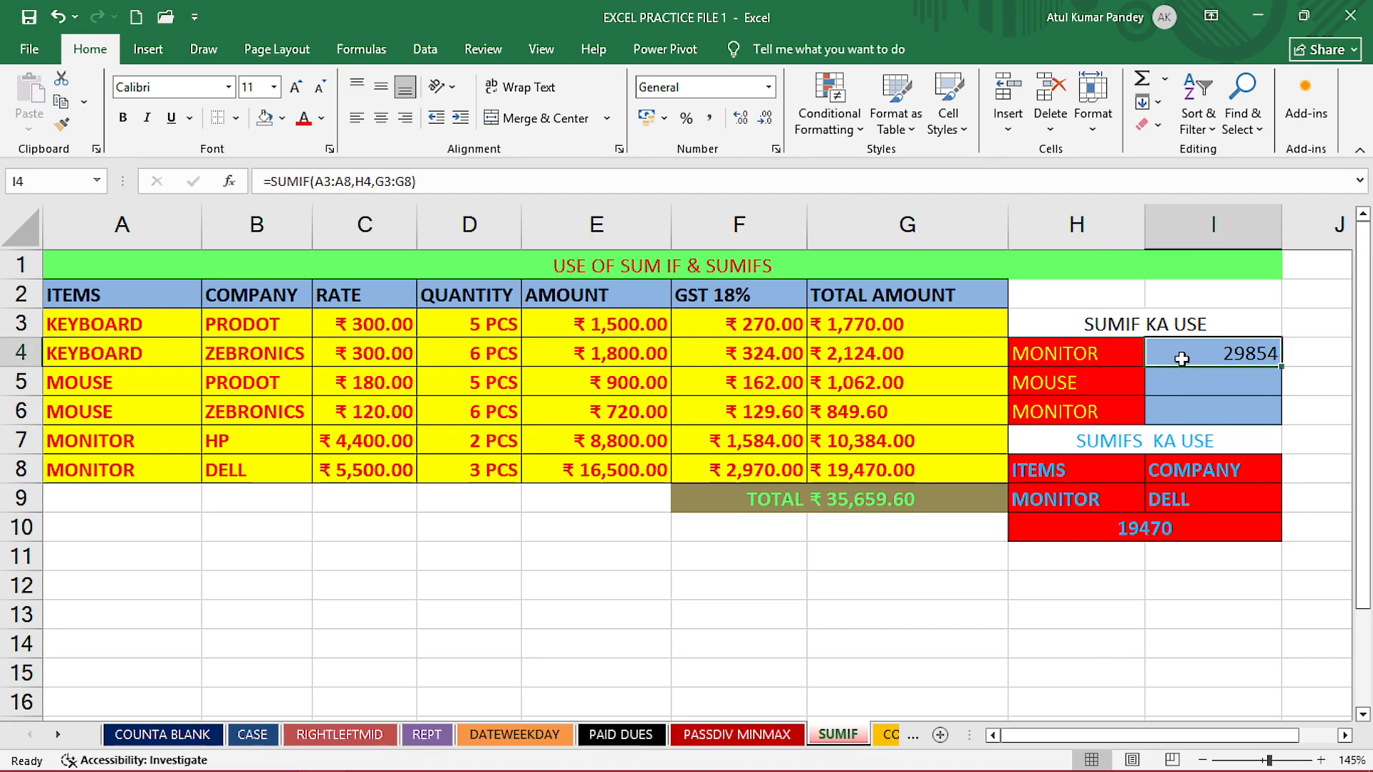
# - Clear the existing SUMIFS result from the merged cell H10
pyautogui.click(1090, 494)
pyautogui.click(1158, 498)
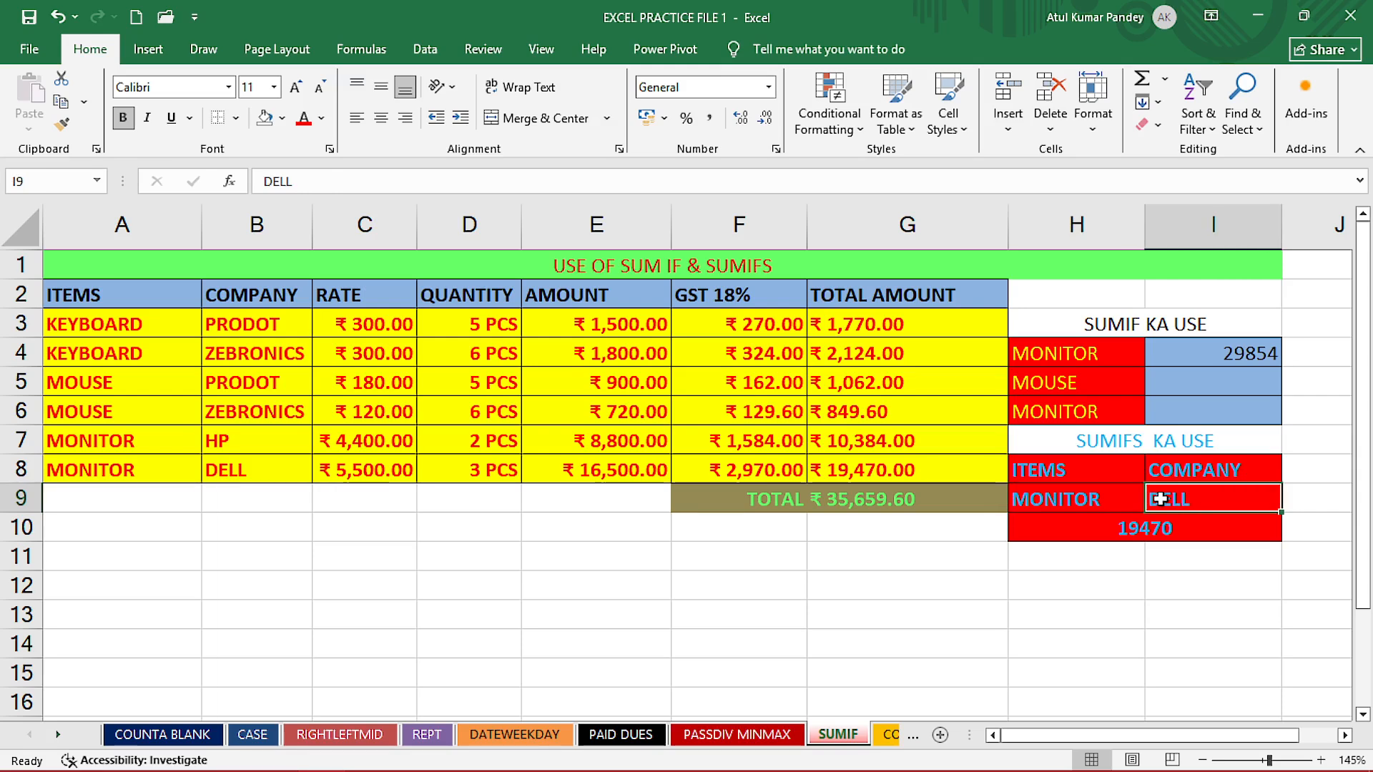
pyautogui.click(1140, 531)
pyautogui.press('Delete')
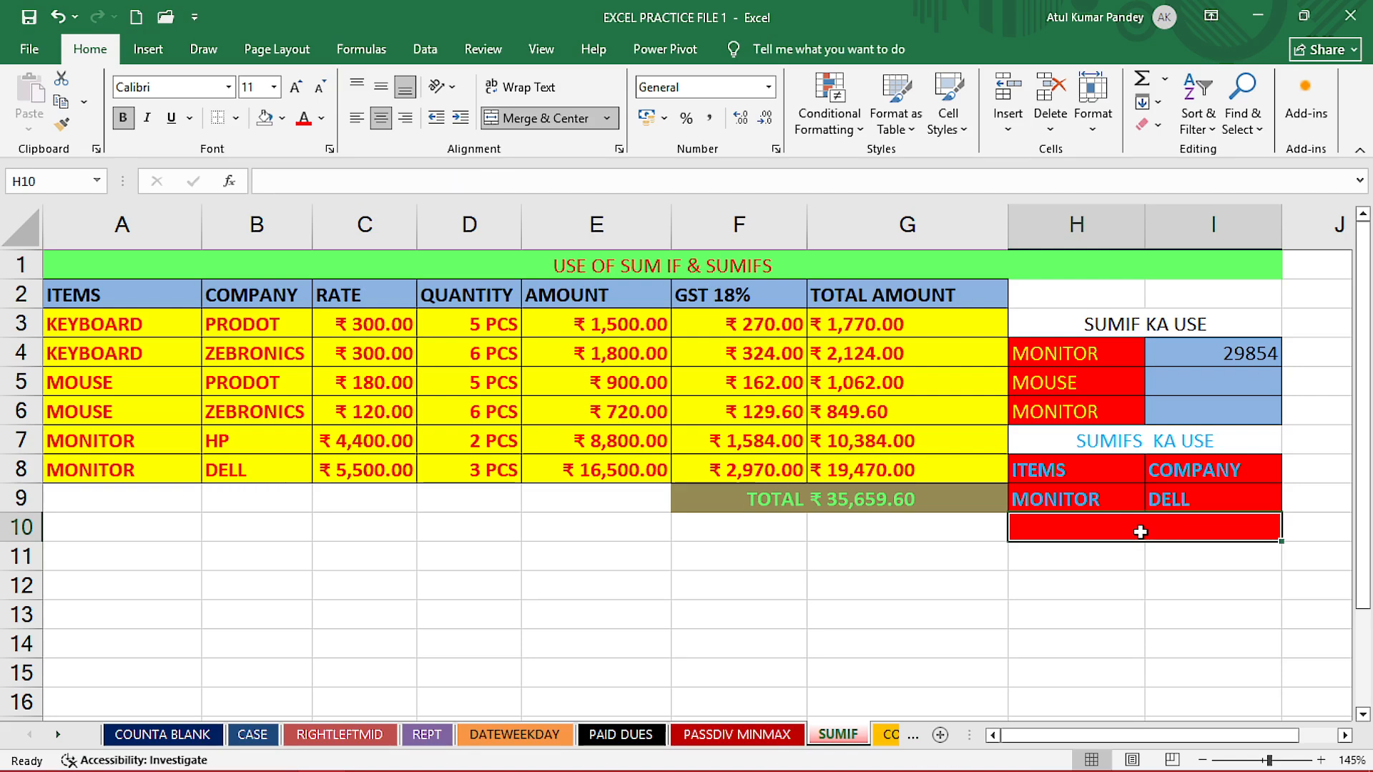
# - Sum the total amounts matching the item in H9 and company in I9 by entering =SUMIFS(G3:G8,A3:A8,H9,B3:B8,I9) in H10, and review it
pyautogui.write('=SUM')
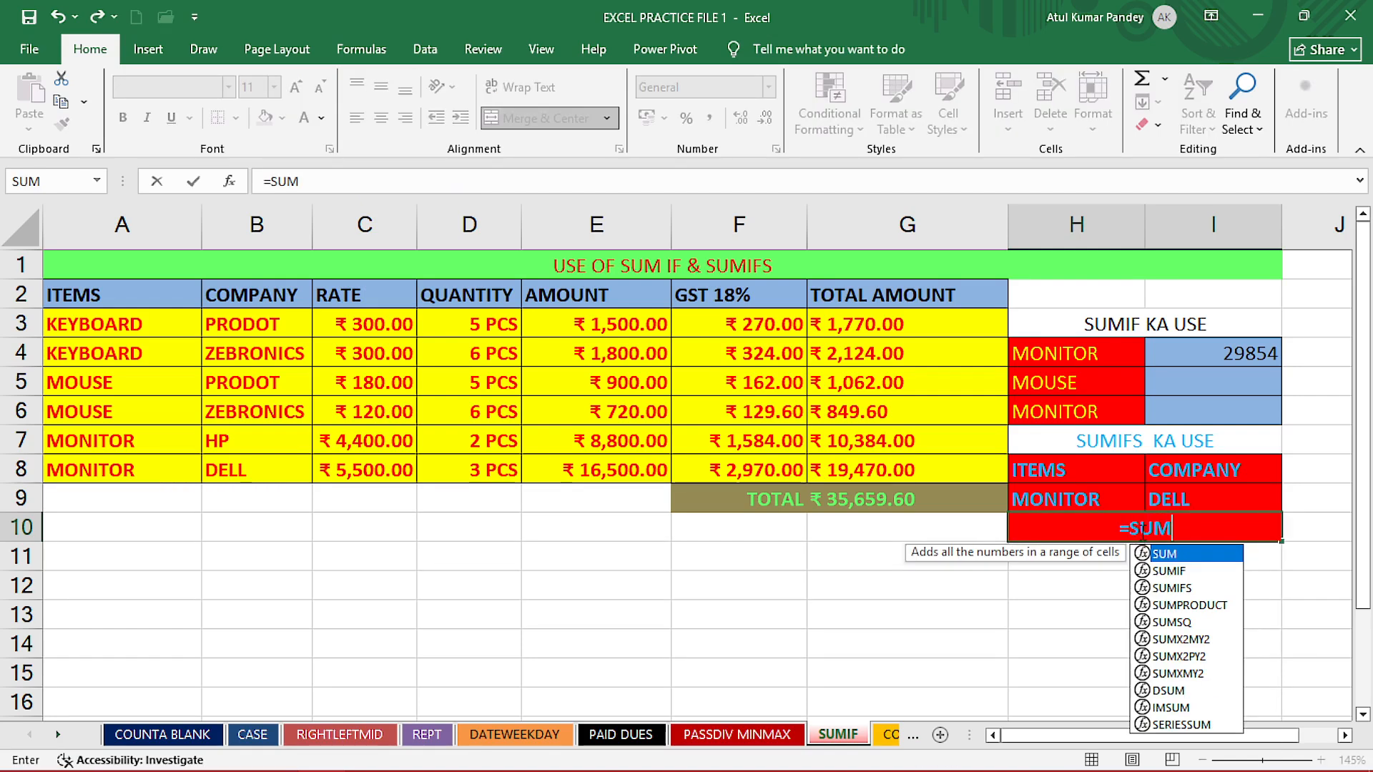
pyautogui.write('IFS(')
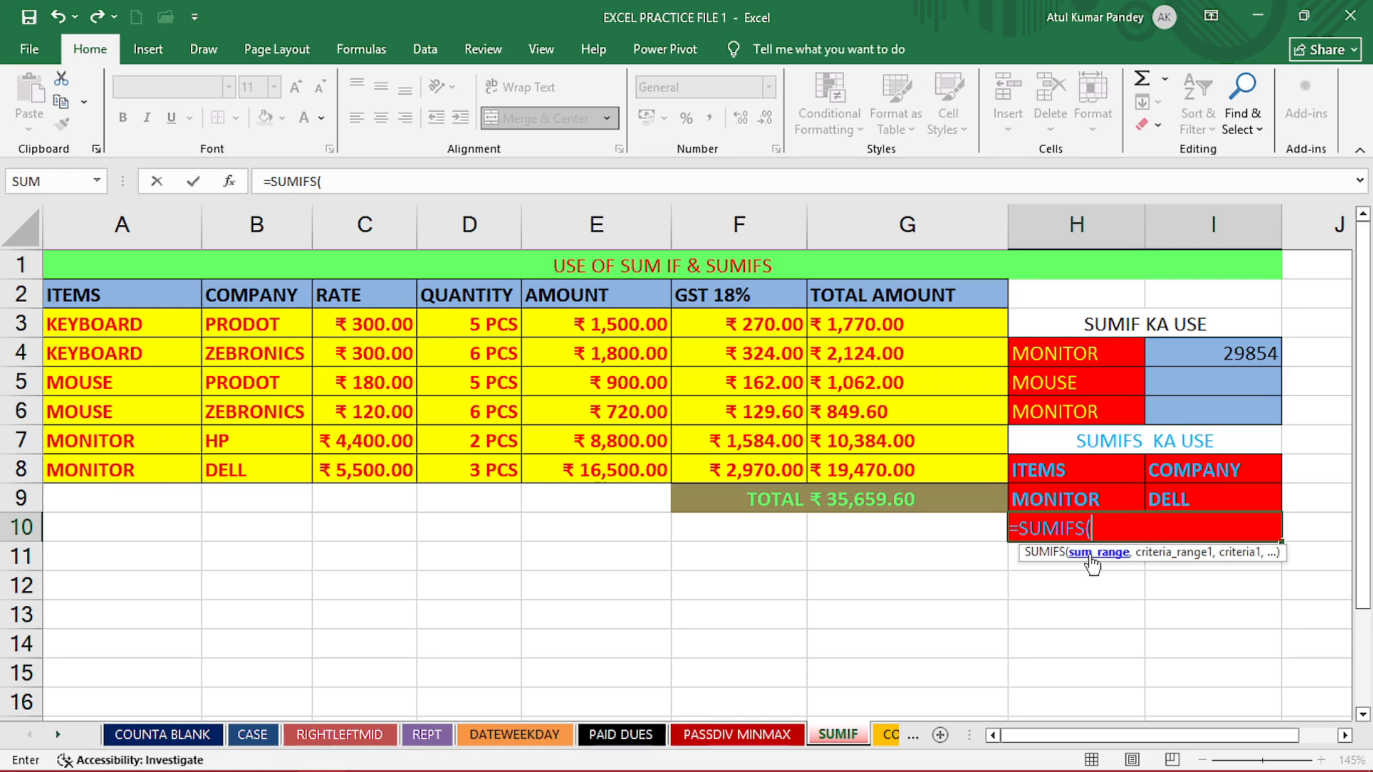
pyautogui.moveTo(851, 330); pyautogui.dragTo(856, 461)
pyautogui.write(',')
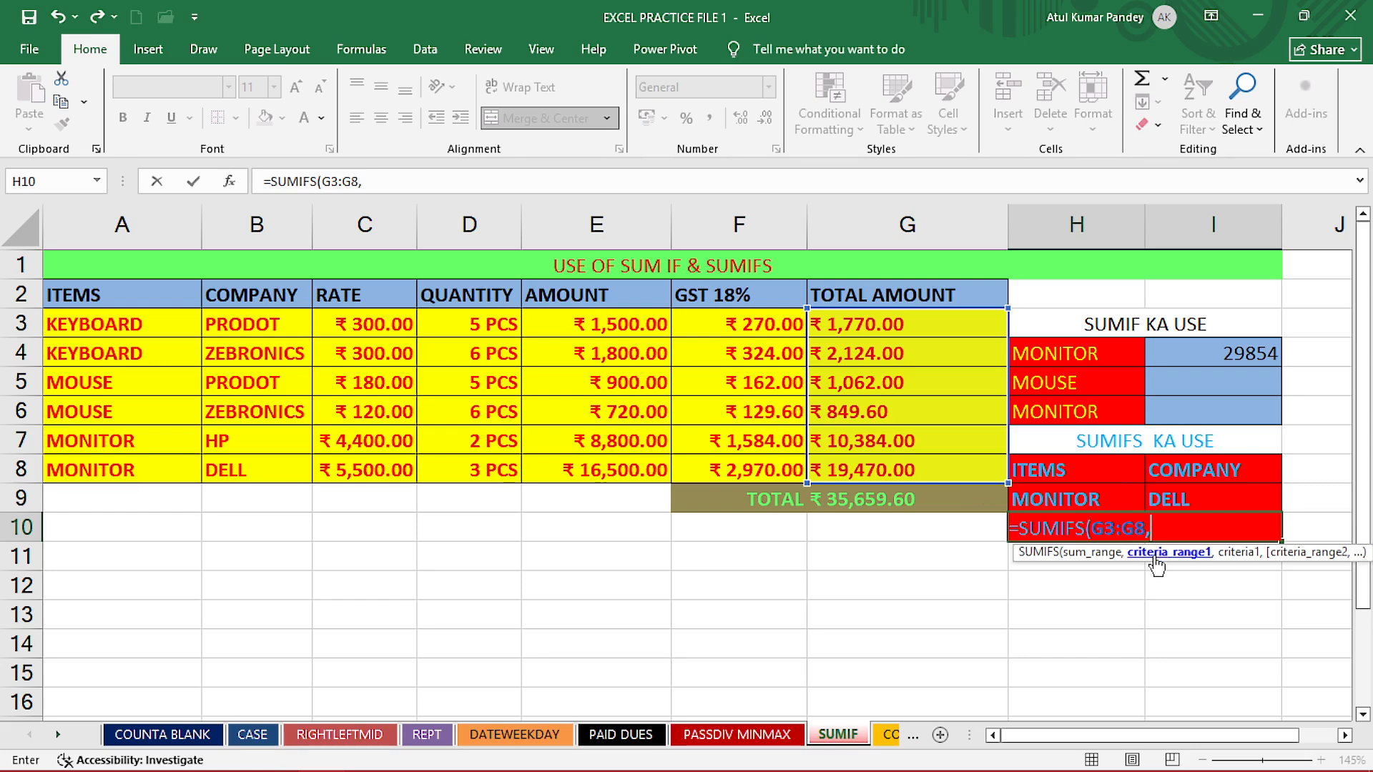
pyautogui.moveTo(93, 327); pyautogui.dragTo(95, 471)
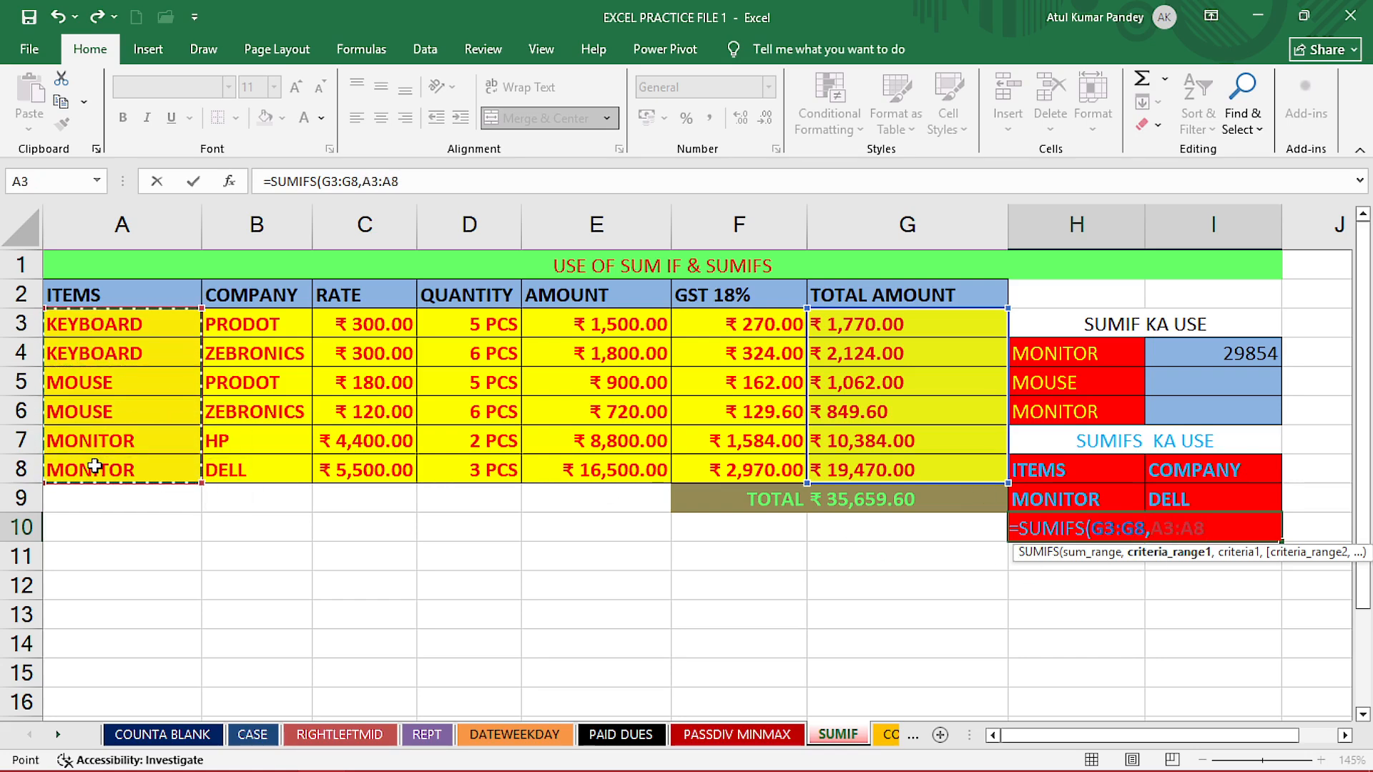
pyautogui.write(',')
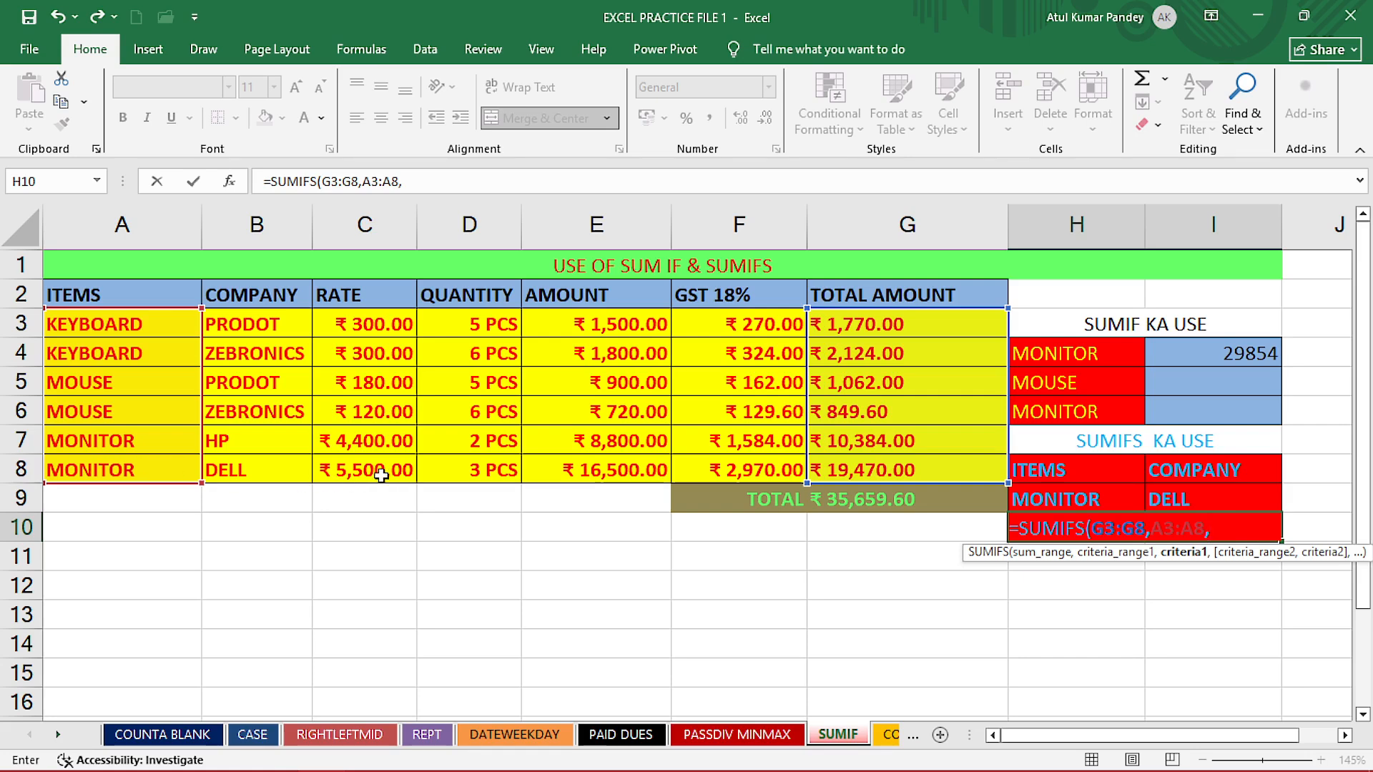
pyautogui.click(1048, 500)
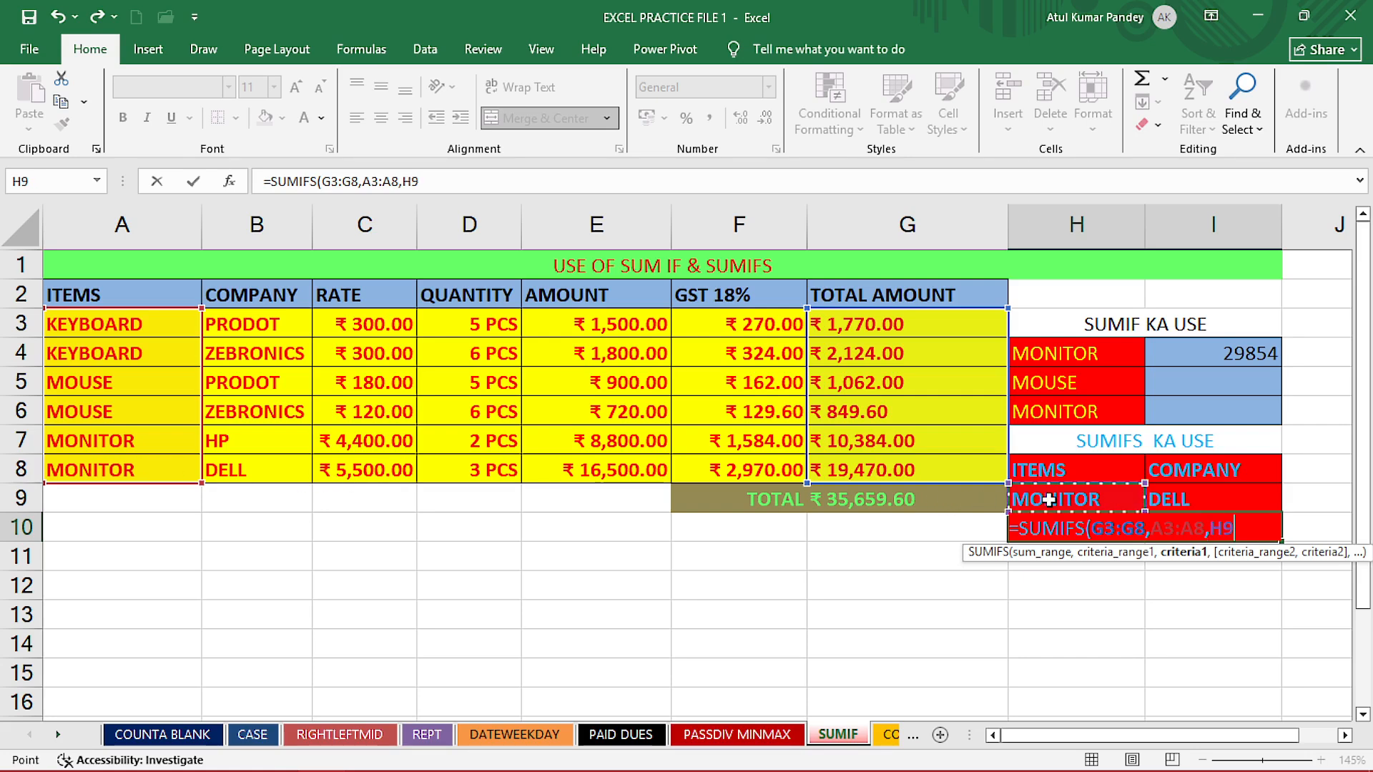
pyautogui.write(',')
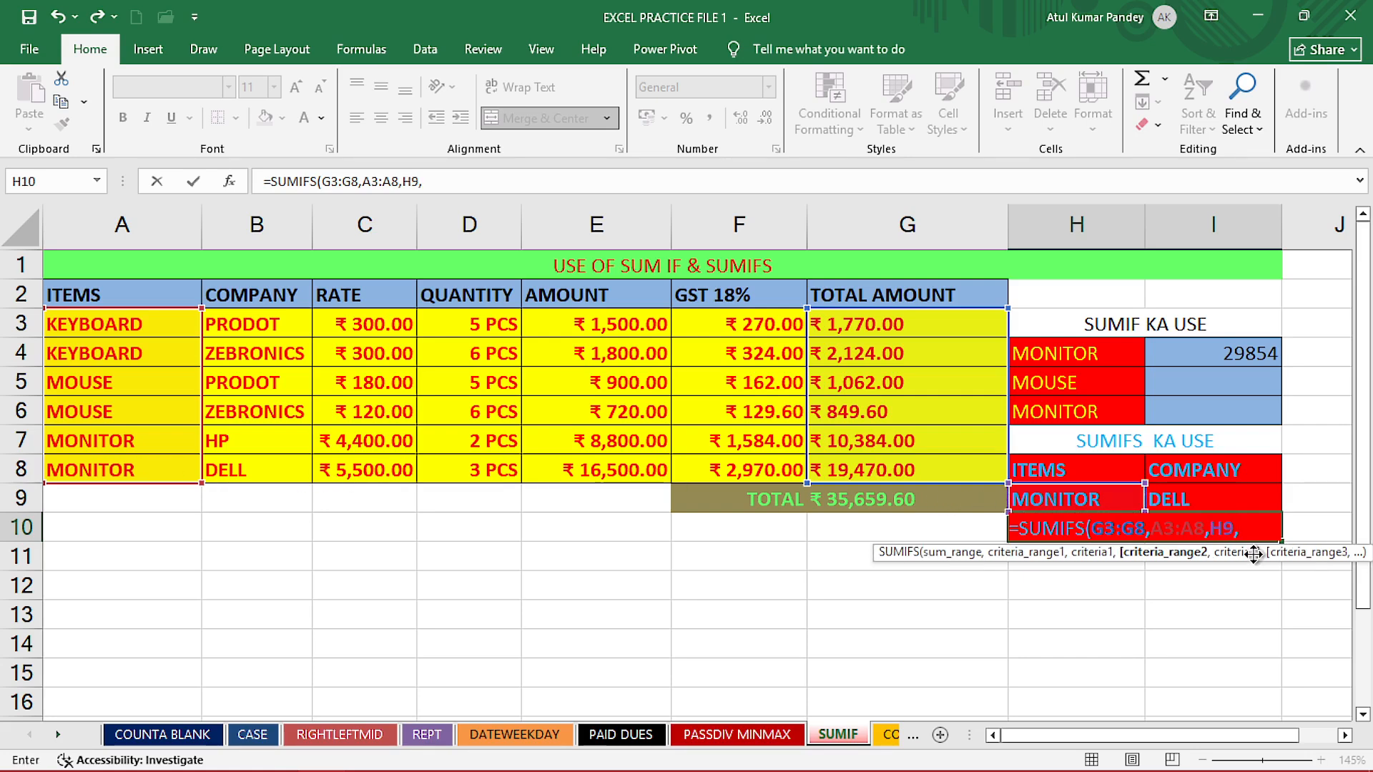
pyautogui.moveTo(264, 325); pyautogui.dragTo(247, 469)
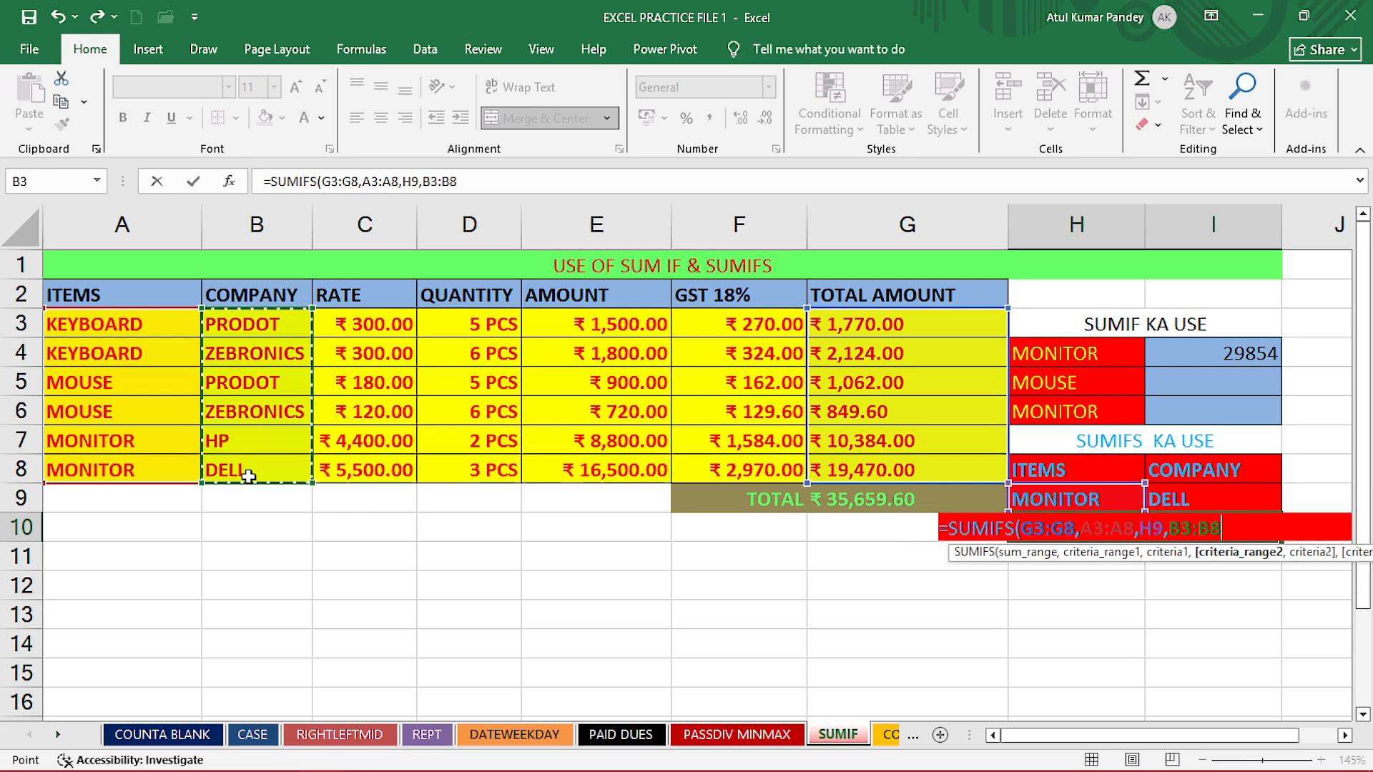
pyautogui.write(',')
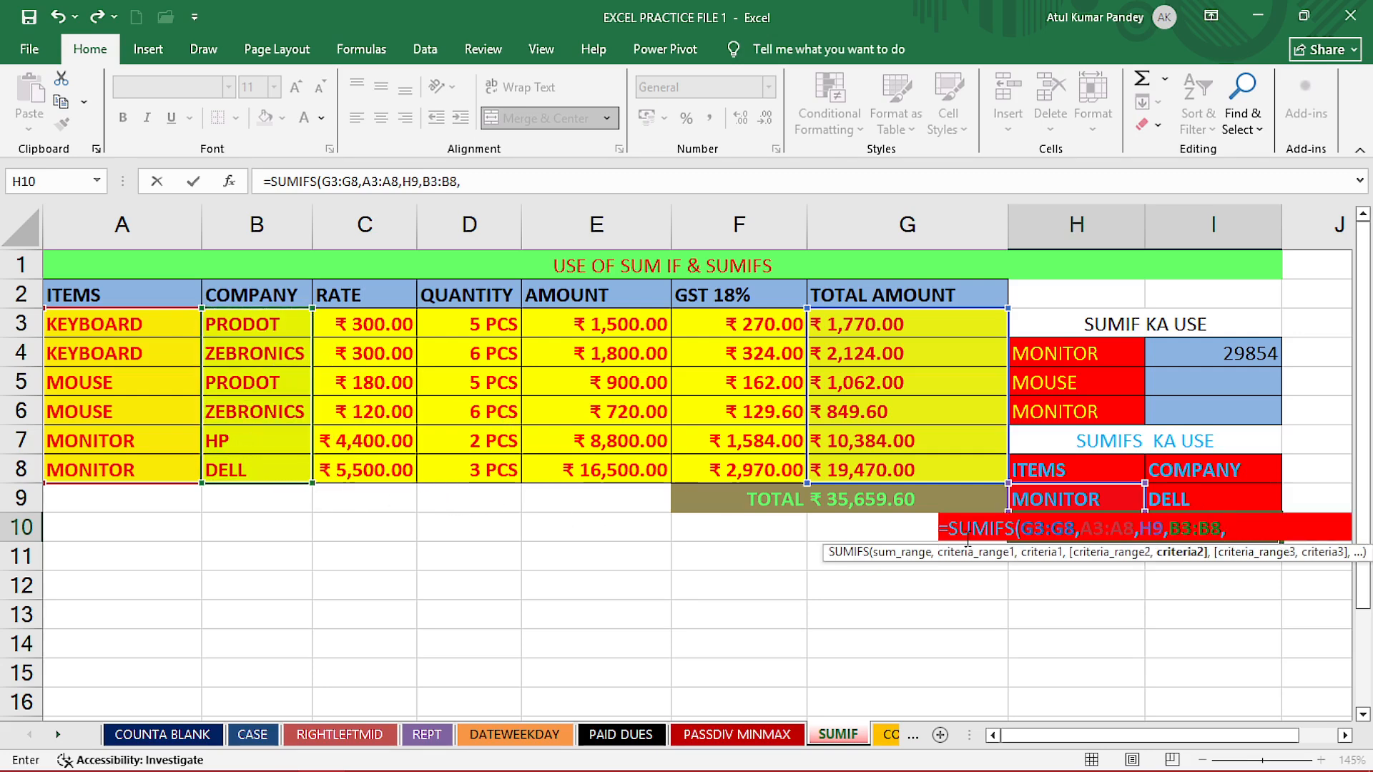
pyautogui.click(1173, 499)
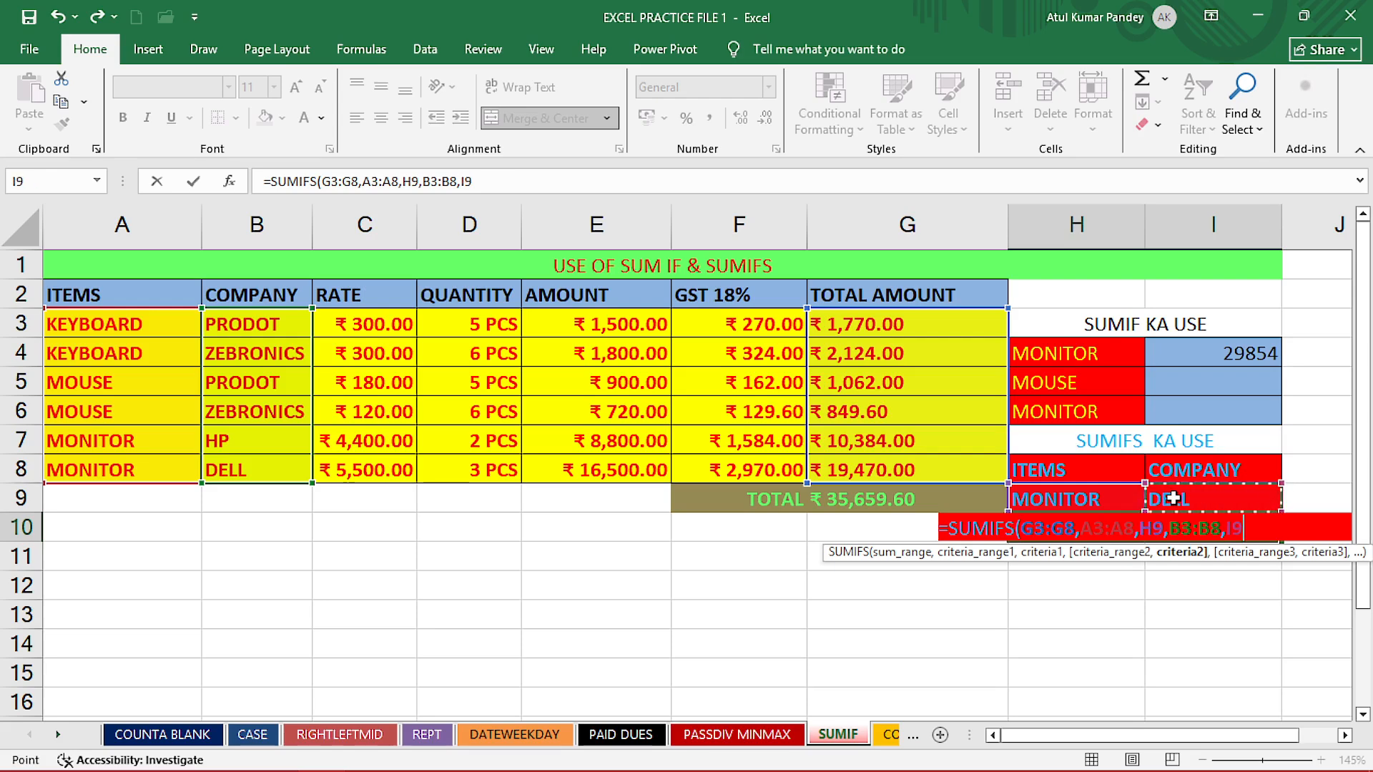
pyautogui.press('Return')
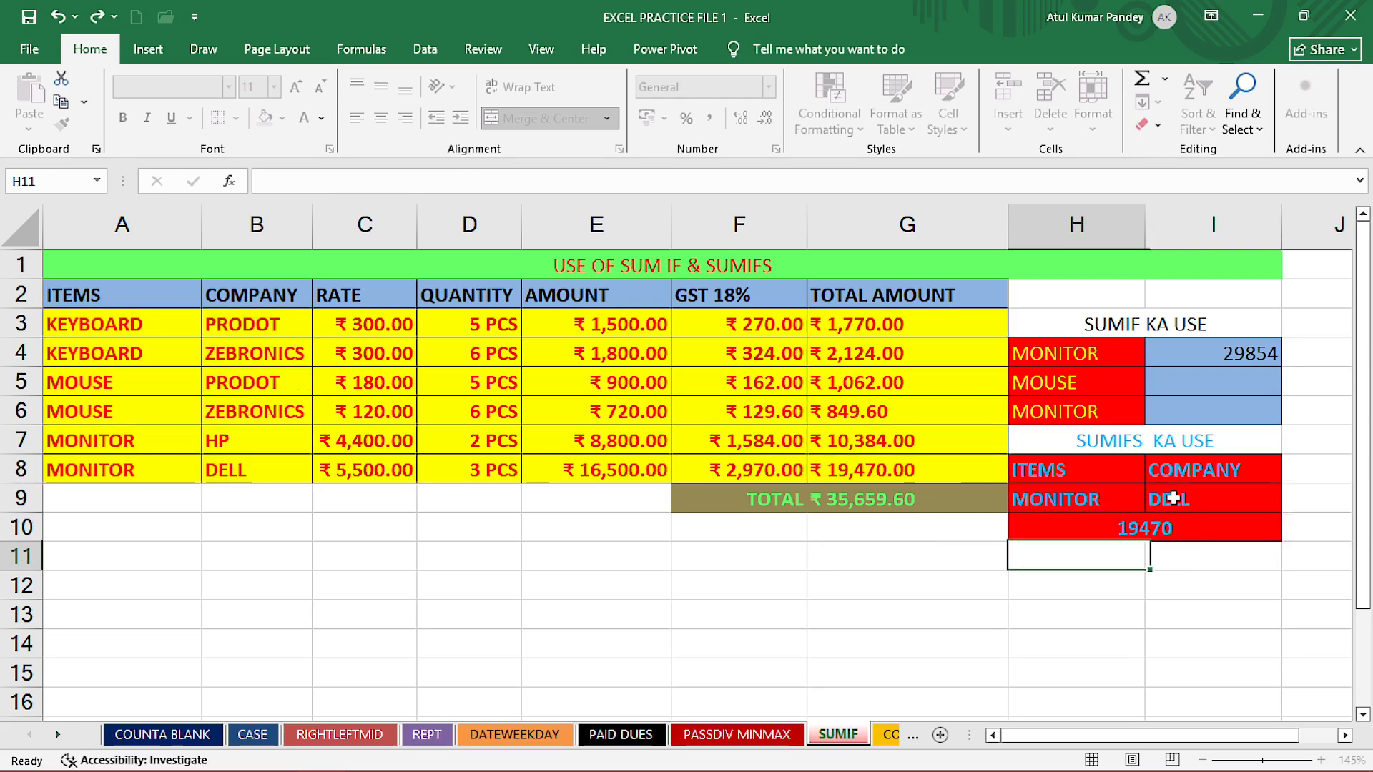
pyautogui.click(1158, 527)
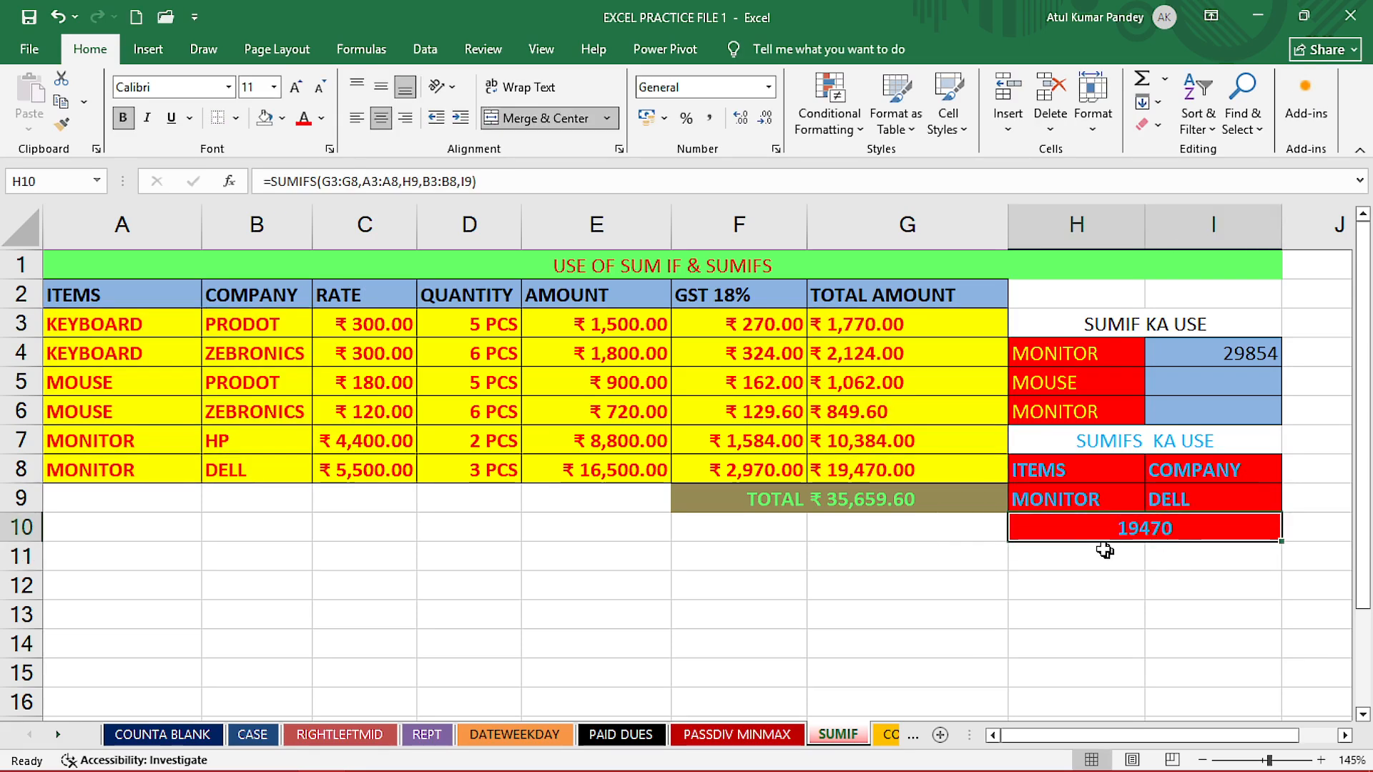
pyautogui.click(1070, 500)
pyautogui.click(1174, 507)
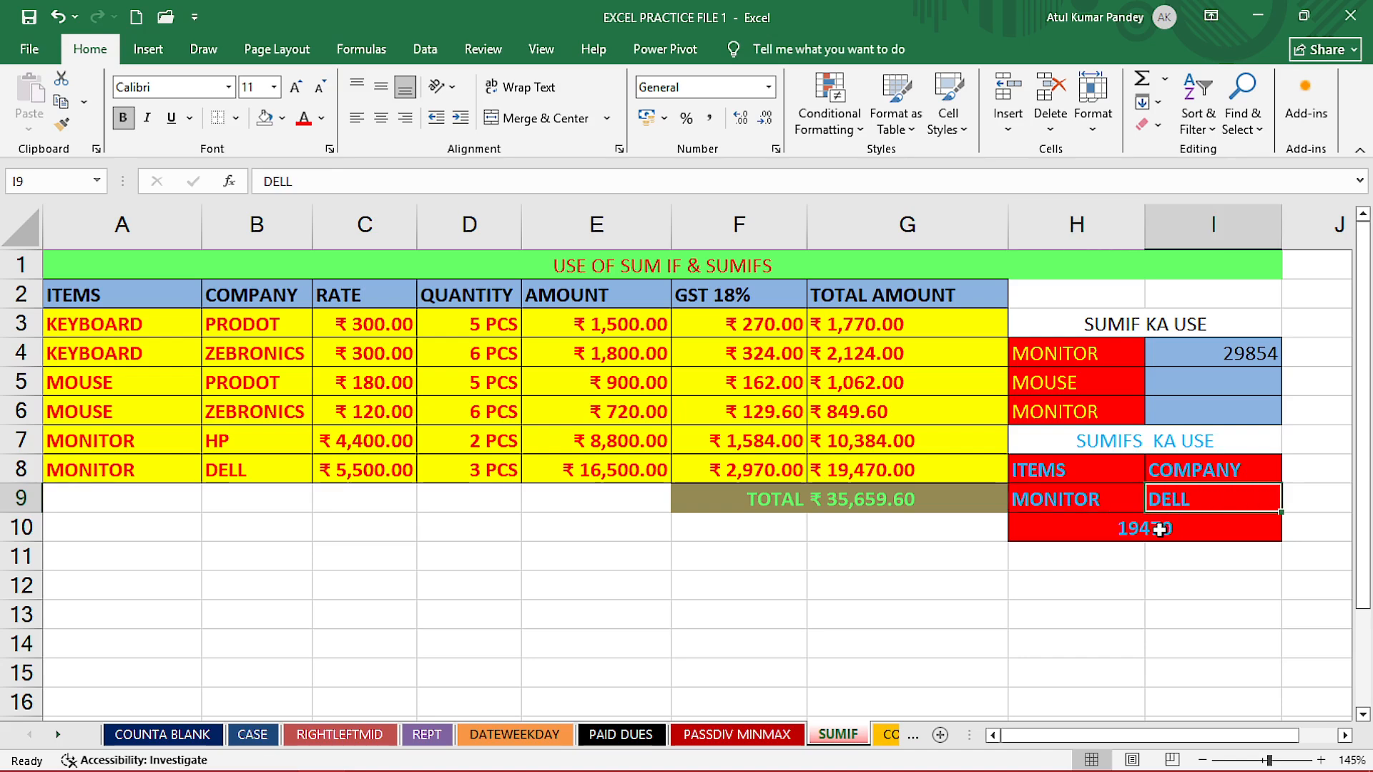
pyautogui.click(1161, 529)
# - Change the SUMIFS item criterion in H9 to KEYBOARD
pyautogui.click(1049, 500)
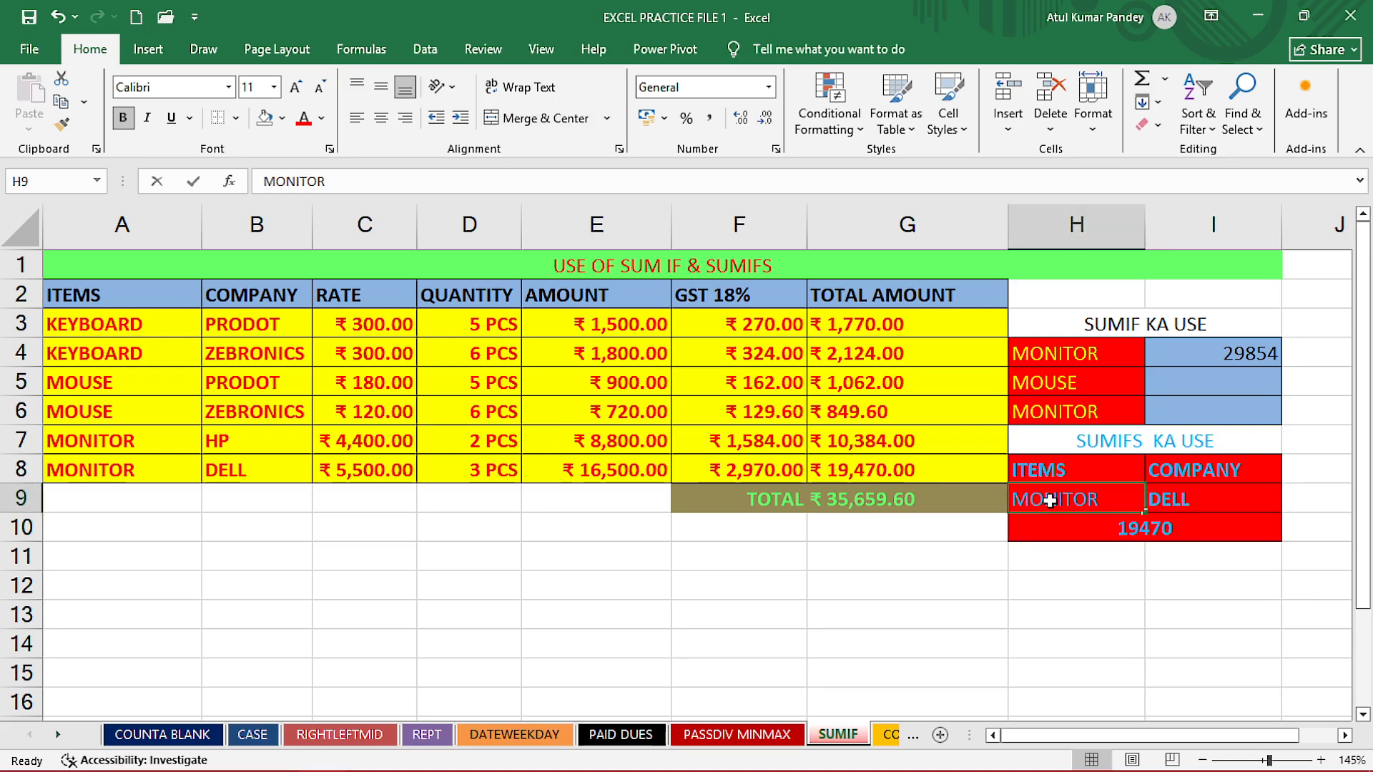
pyautogui.write('KEYB')
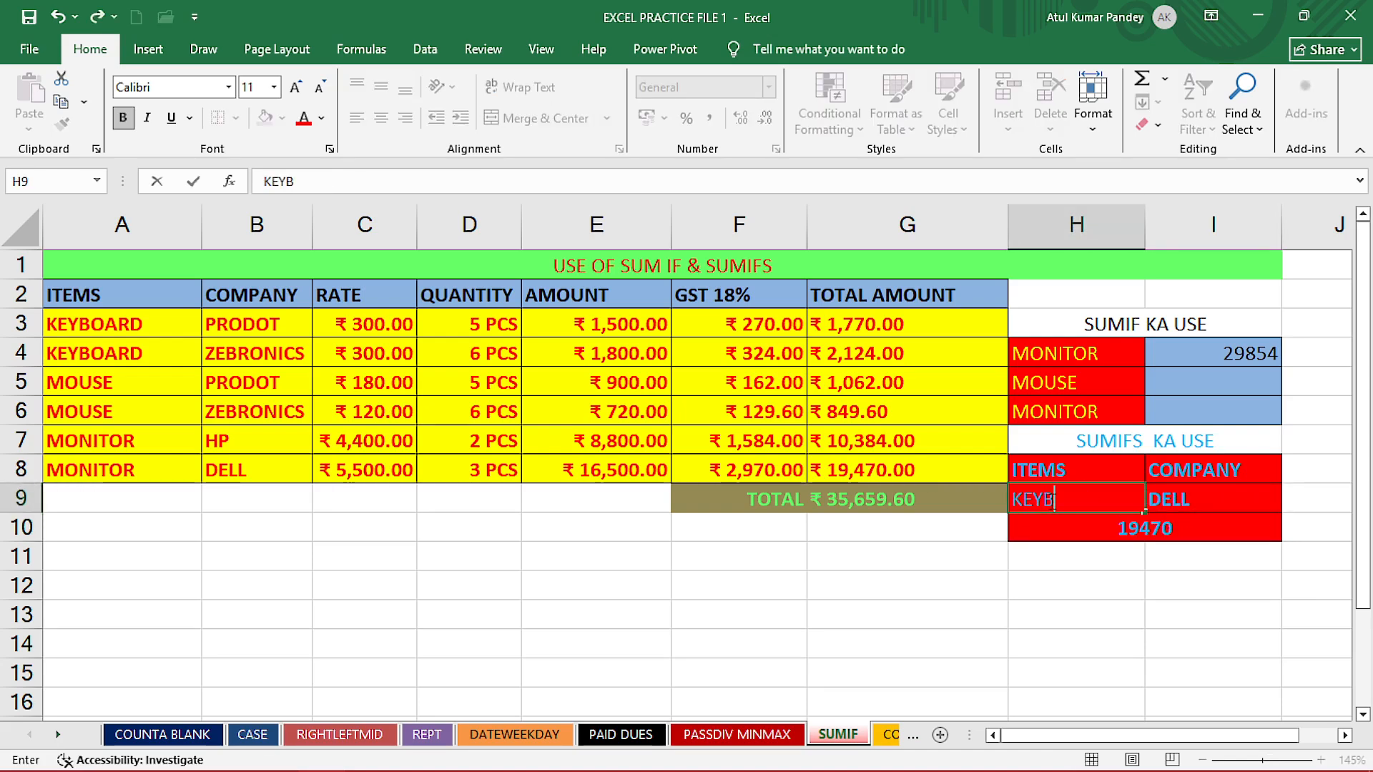
pyautogui.write('OARD')
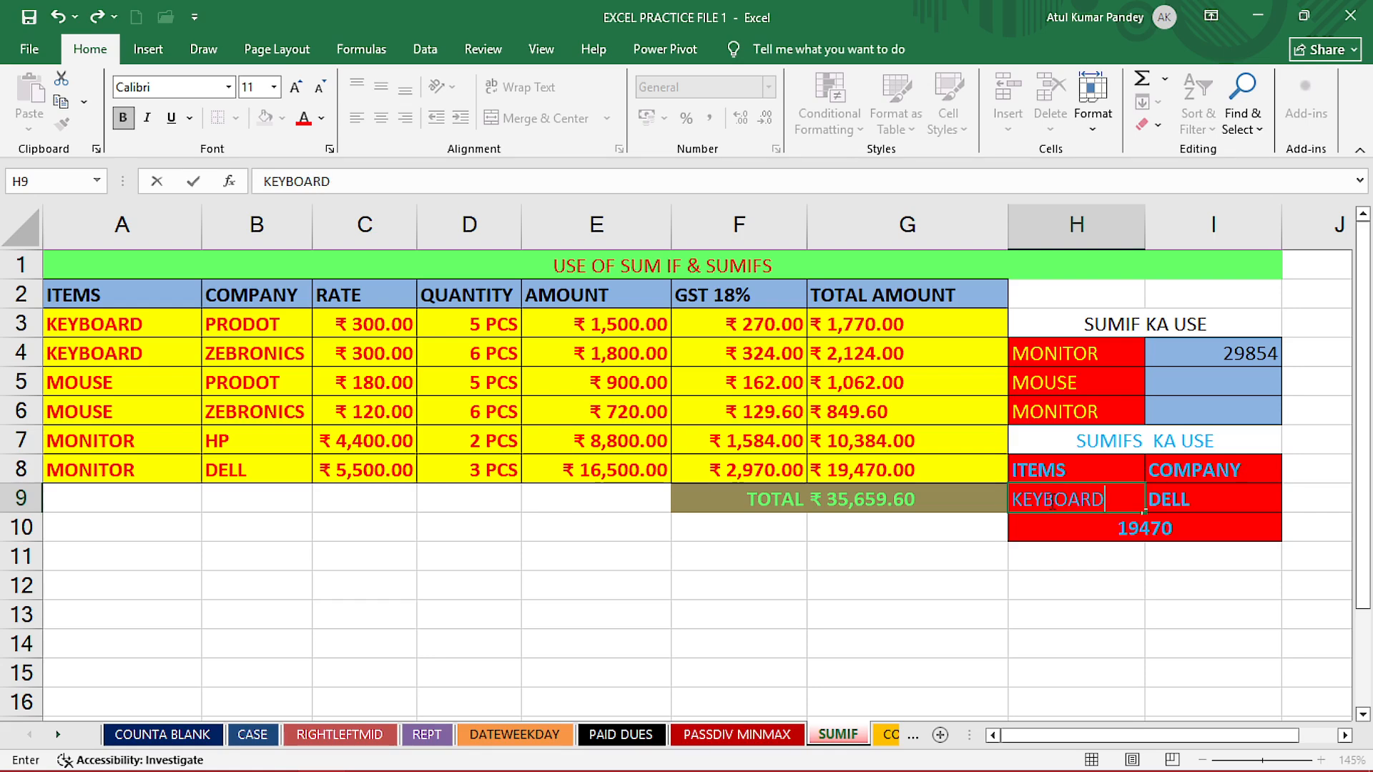
pyautogui.press('Tab')
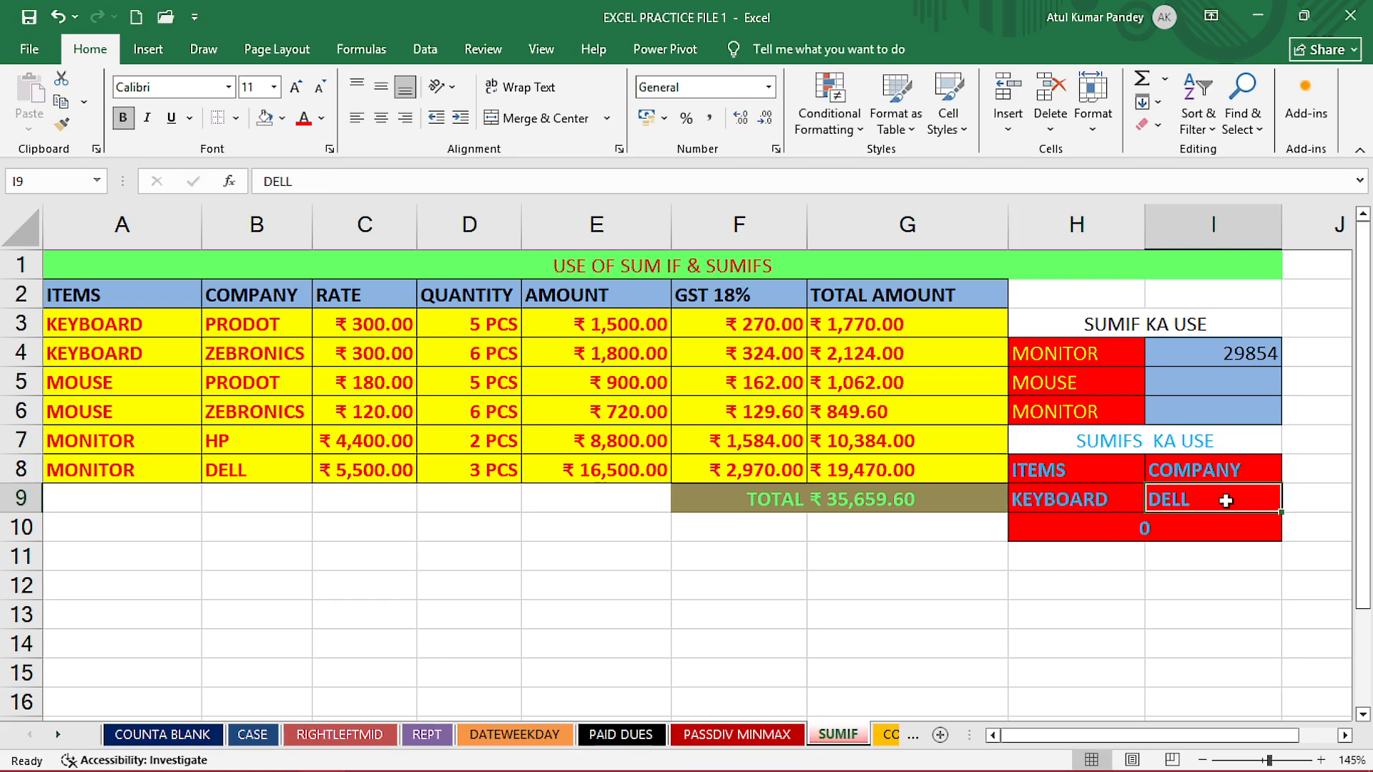
# - Change the SUMIFS company criterion in I9 to PRODOT and check the result in H10
pyautogui.click(262, 337)
pyautogui.click(1183, 498)
pyautogui.write('PR')
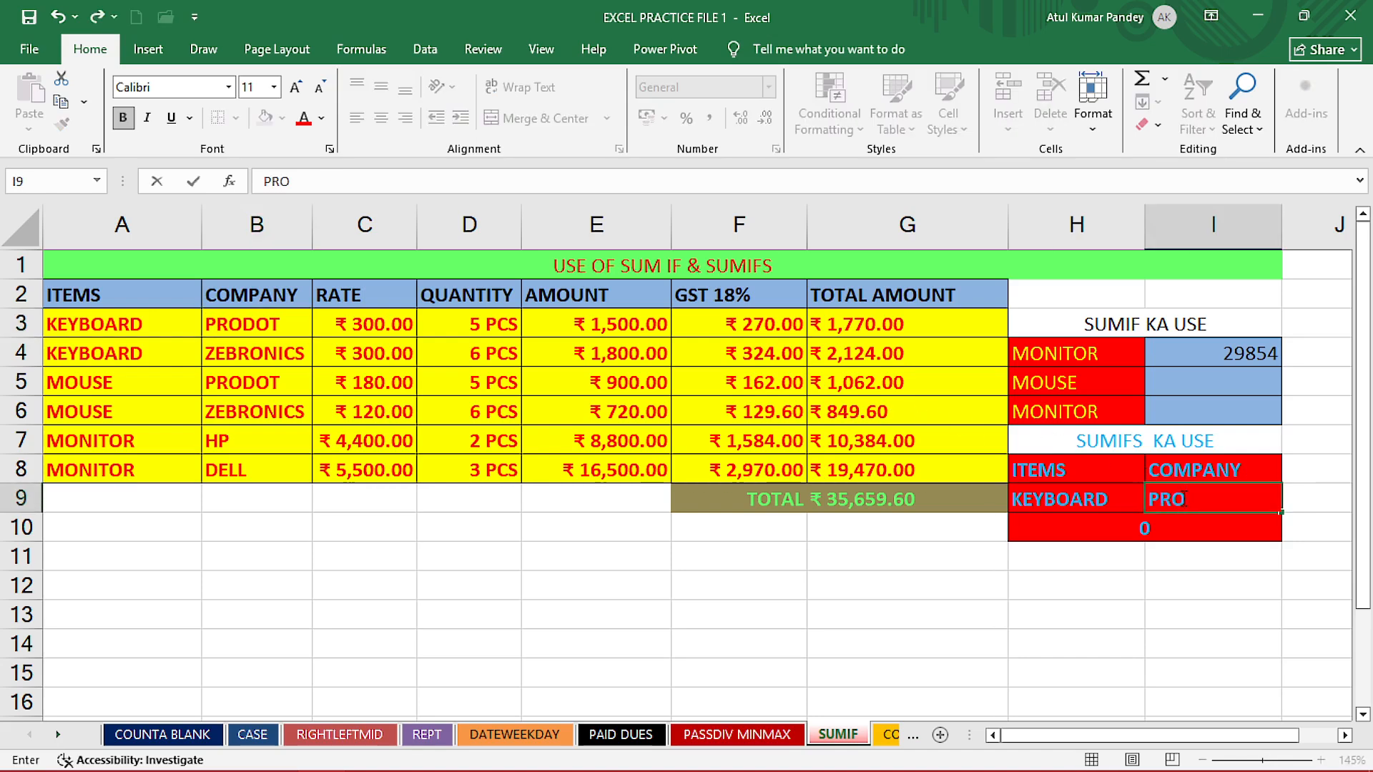
pyautogui.write('ODOT')
pyautogui.press('Return')
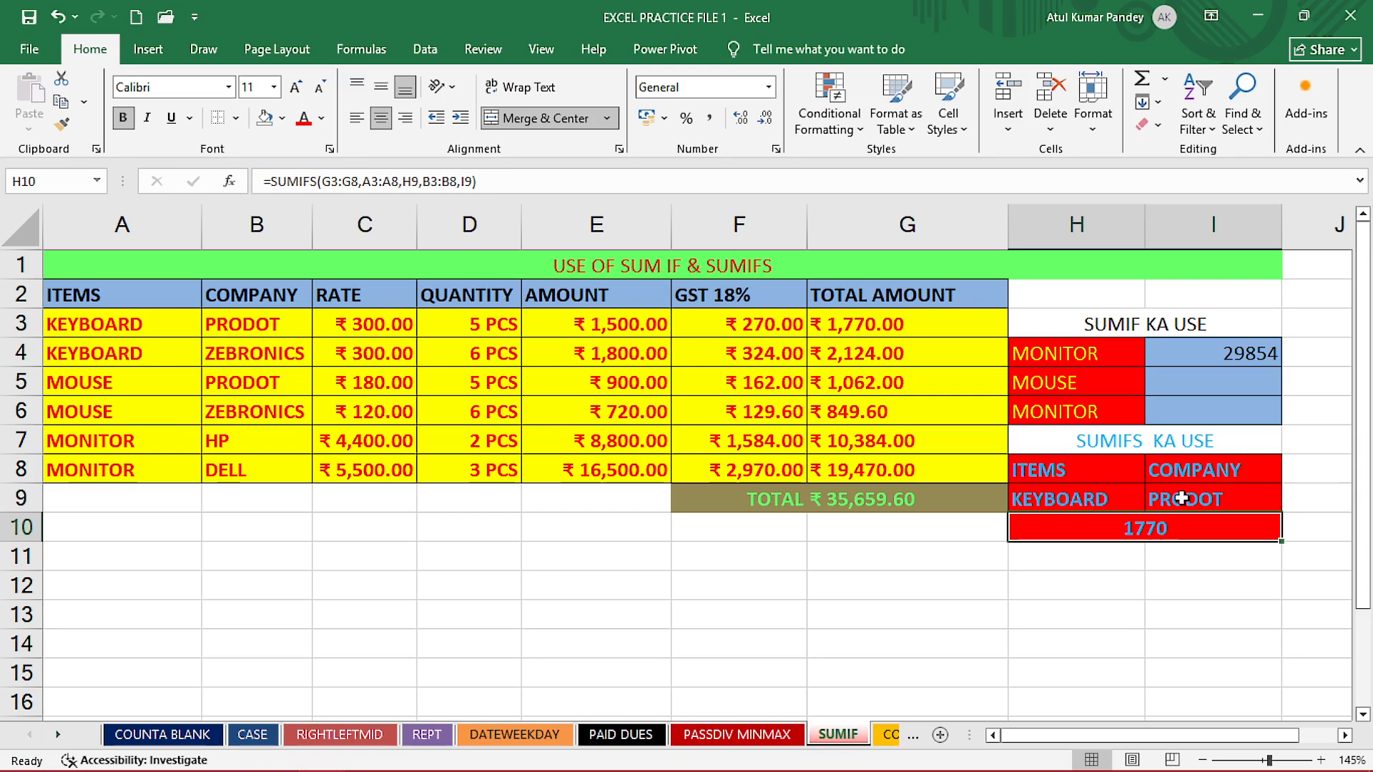
pyautogui.click(1080, 499)
pyautogui.click(1169, 528)
pyautogui.click(950, 560)
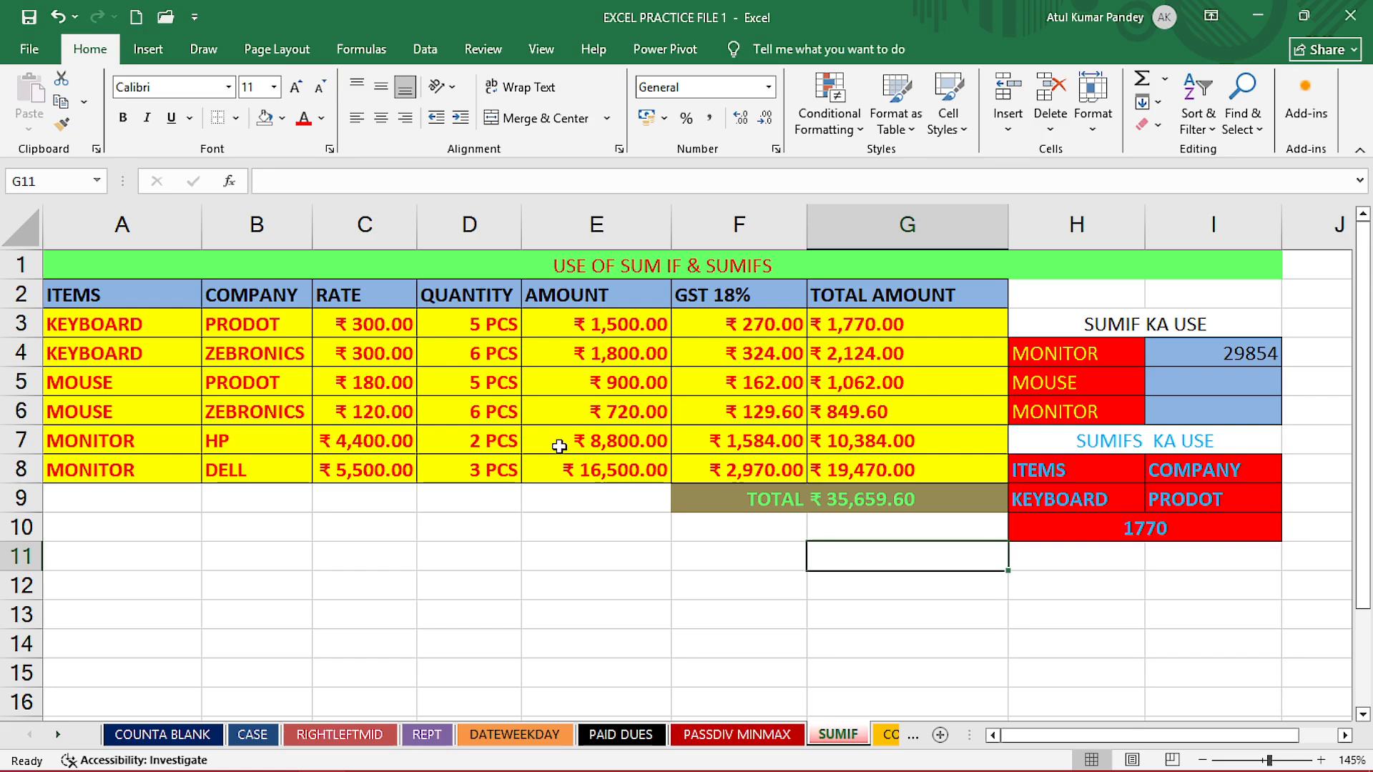